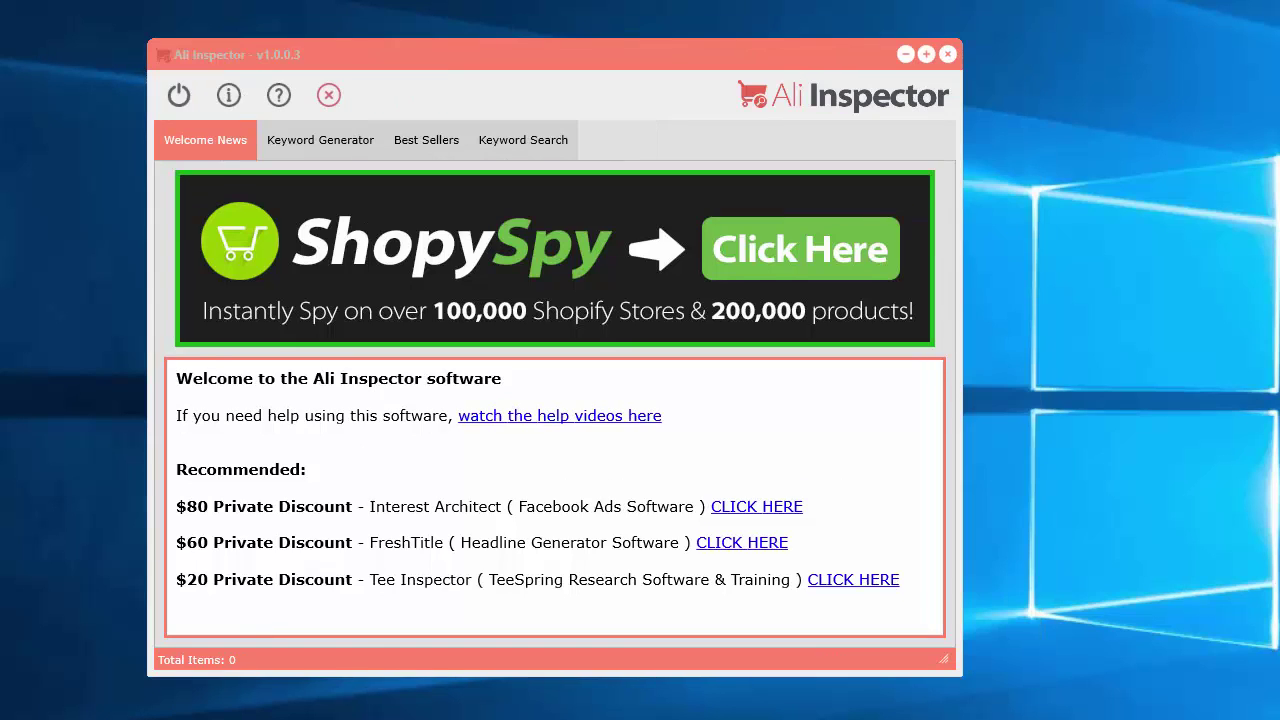
Browse the News, Keyword Generator, Best Sellers and Keyword Search tabs, ending on Keyword Generator.
{"action": "left_click", "coordinate": [189, 137]}
{"action": "left_click", "coordinate": [204, 138]}
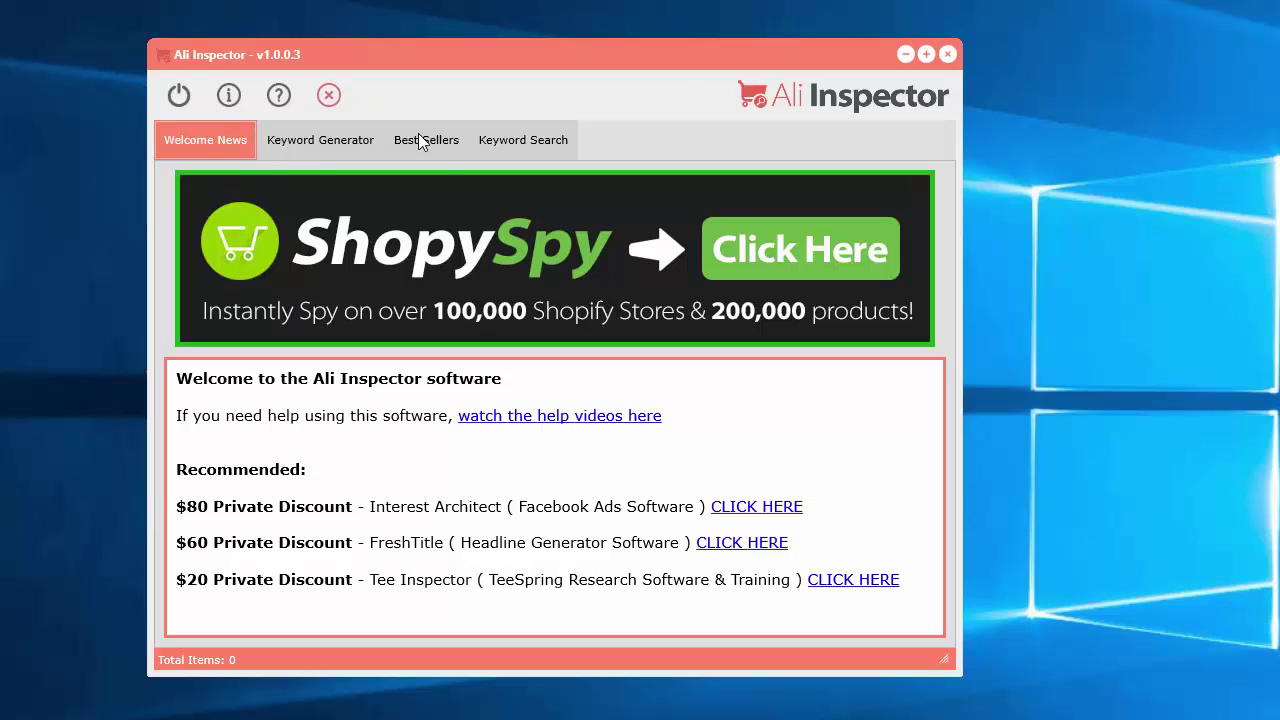
{"action": "left_click", "coordinate": [301, 139]}
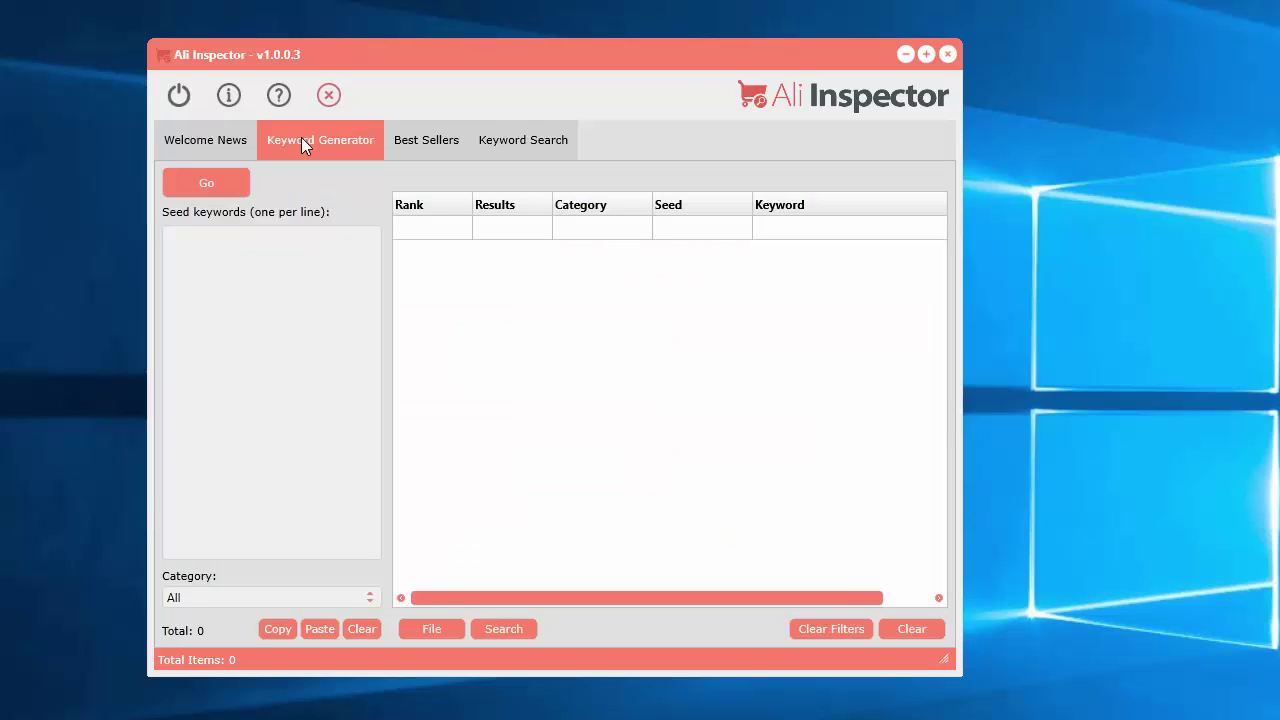
{"action": "left_click", "coordinate": [430, 141]}
{"action": "left_click", "coordinate": [557, 141]}
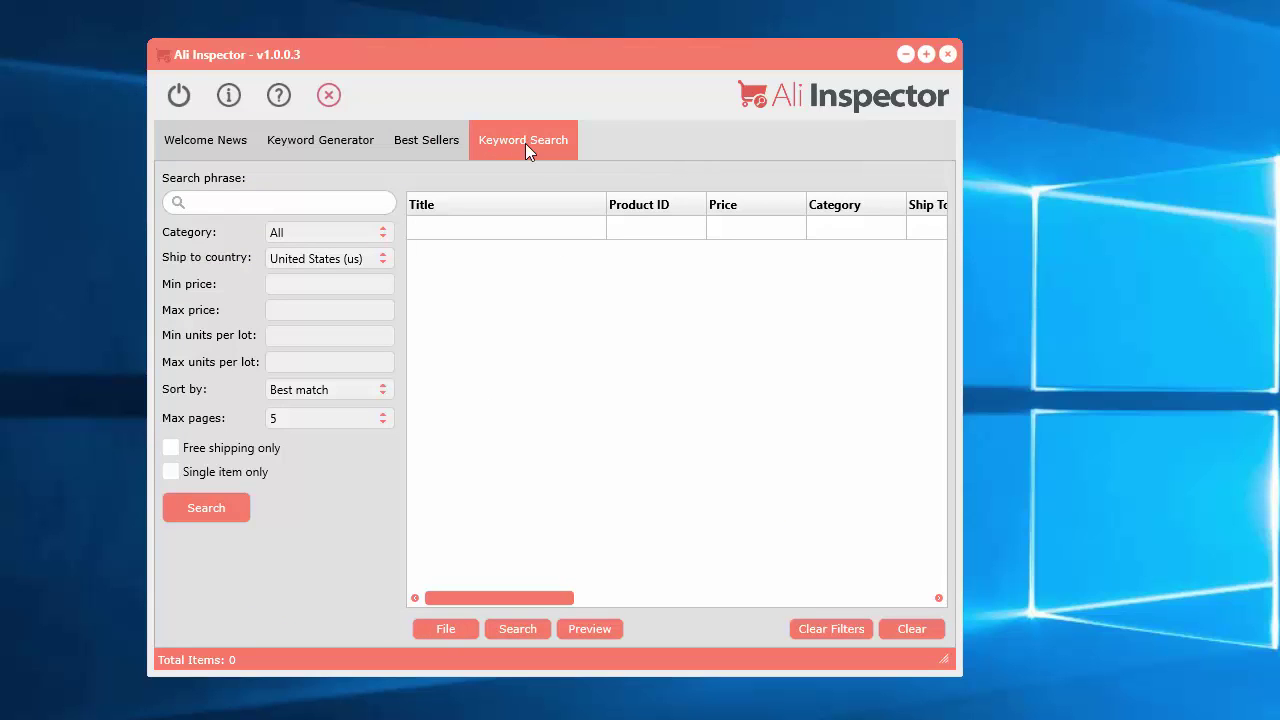
{"action": "left_click", "coordinate": [320, 143]}
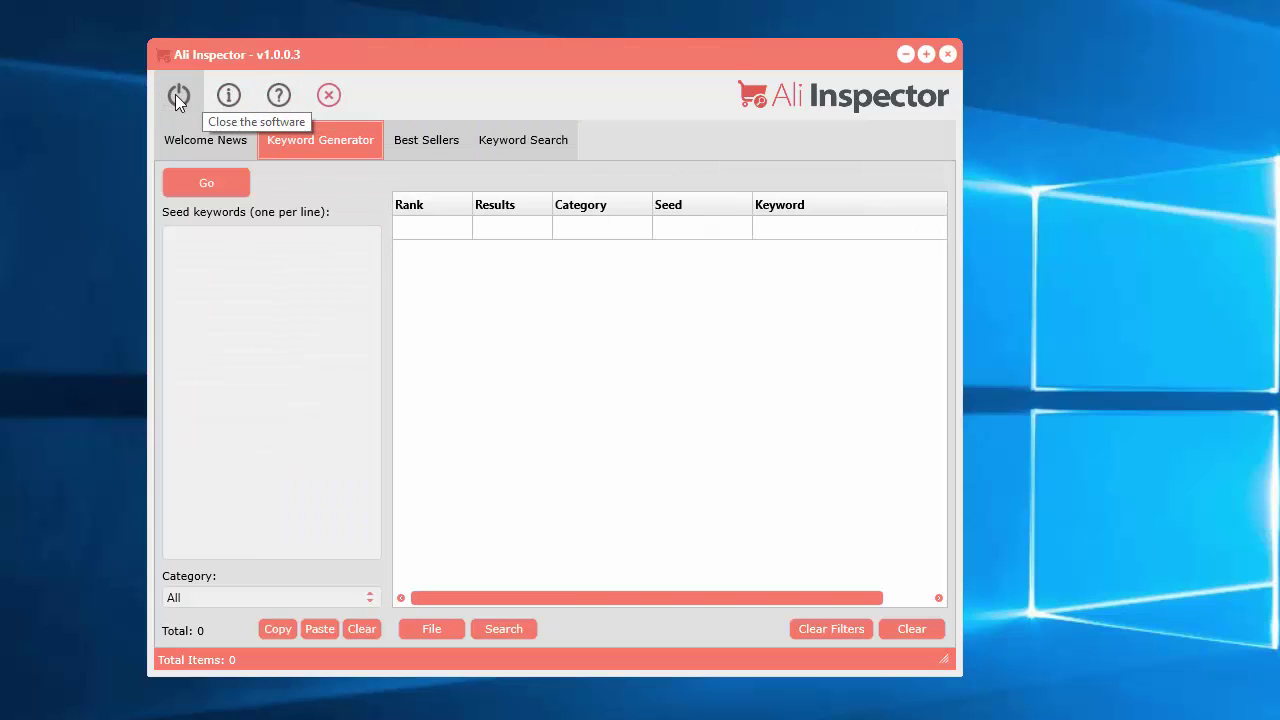
View the About information, then check Help > Software Updates, which opens AliExpress.
{"action": "left_click", "coordinate": [223, 96]}
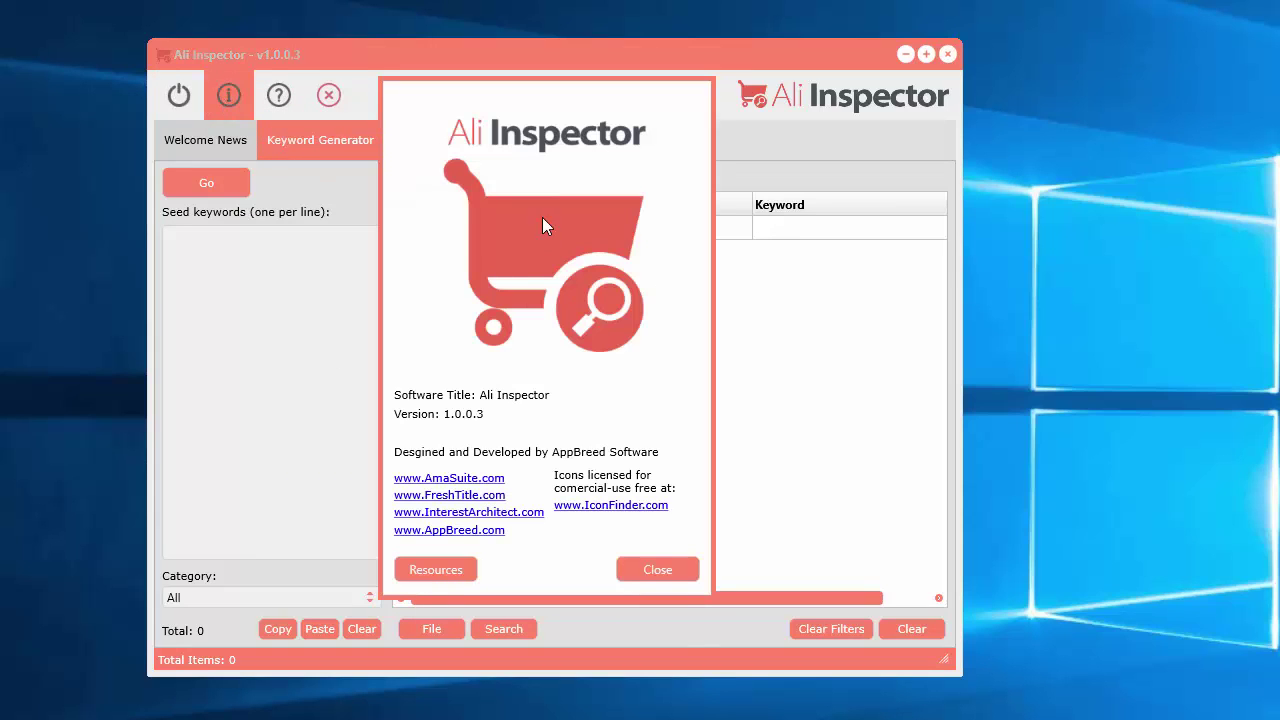
{"action": "left_click", "coordinate": [657, 572]}
{"action": "left_click", "coordinate": [279, 98]}
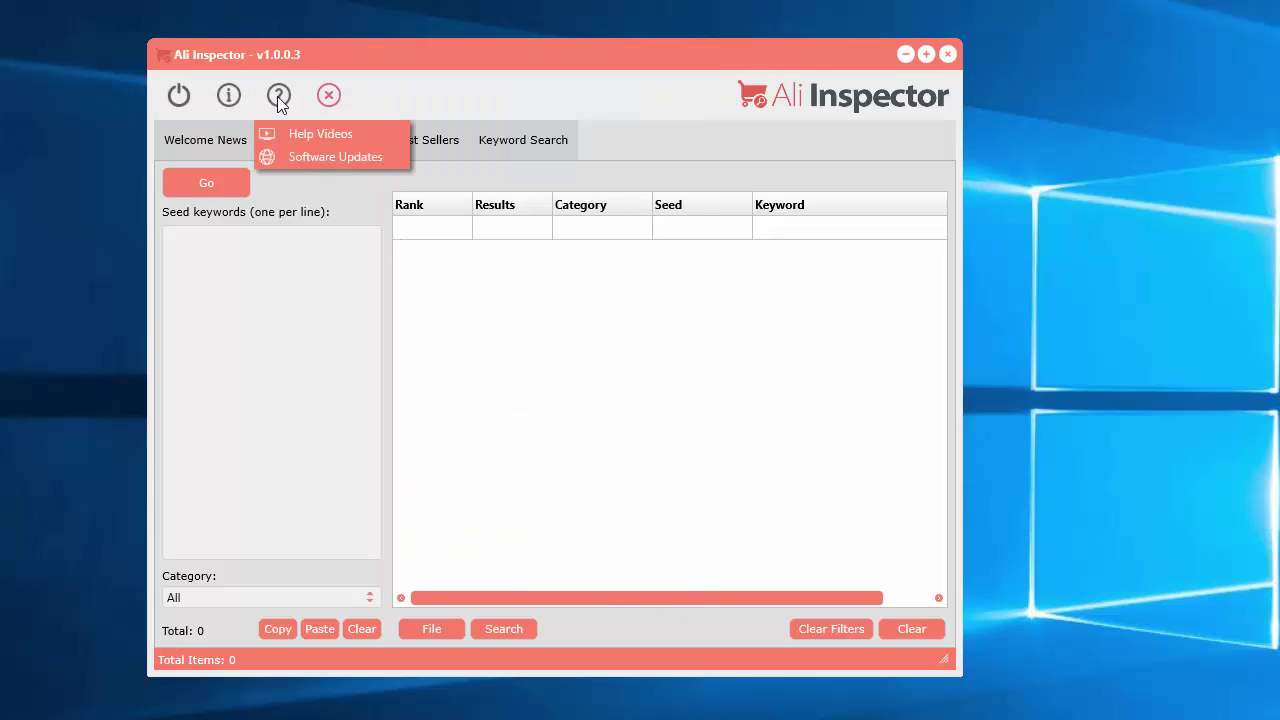
{"action": "left_click", "coordinate": [346, 160]}
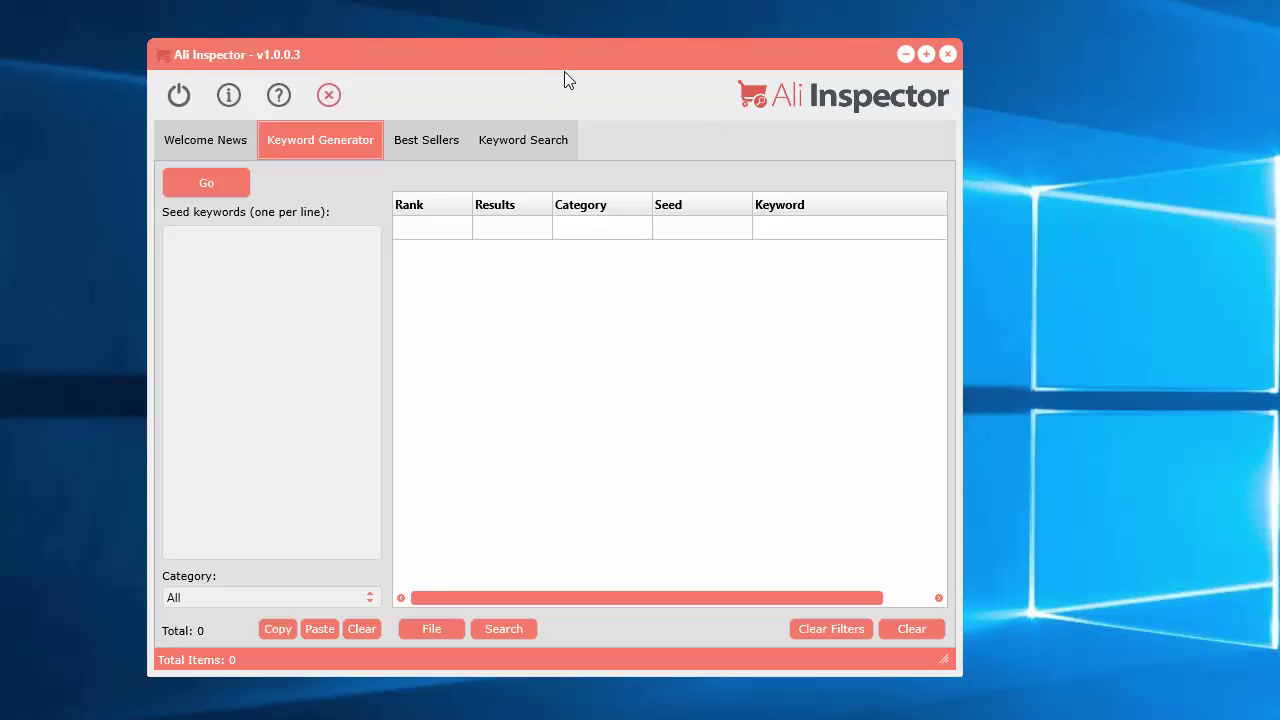
{"action": "left_click_drag", "start_coordinate": [564, 57], "coordinate": [589, 55]}
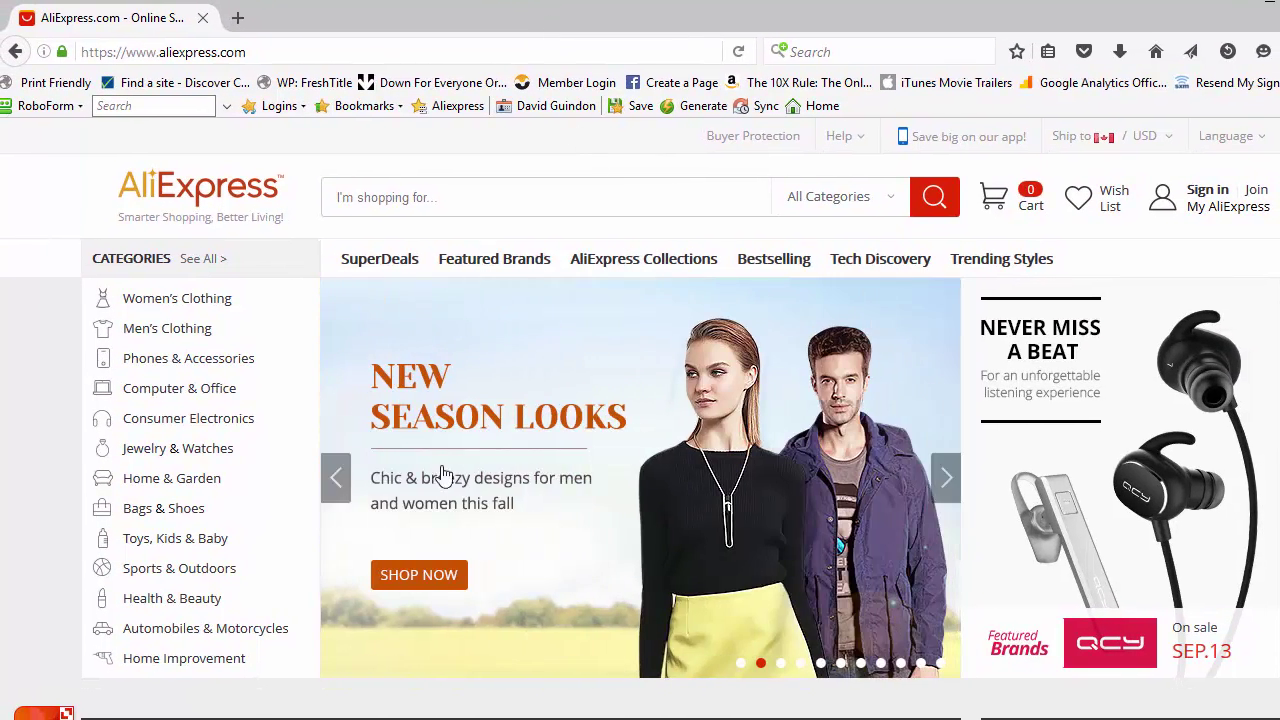
Maximize the AliExpress browser and type 'toy' into its search box to see suggestions.
{"action": "scroll", "coordinate": [246, 556], "scroll_direction": "down", "scroll_amount": 3}
{"action": "scroll", "coordinate": [86, 606], "scroll_direction": "down", "scroll_amount": 4}
{"action": "scroll", "coordinate": [27, 617], "scroll_direction": "up", "scroll_amount": 7}
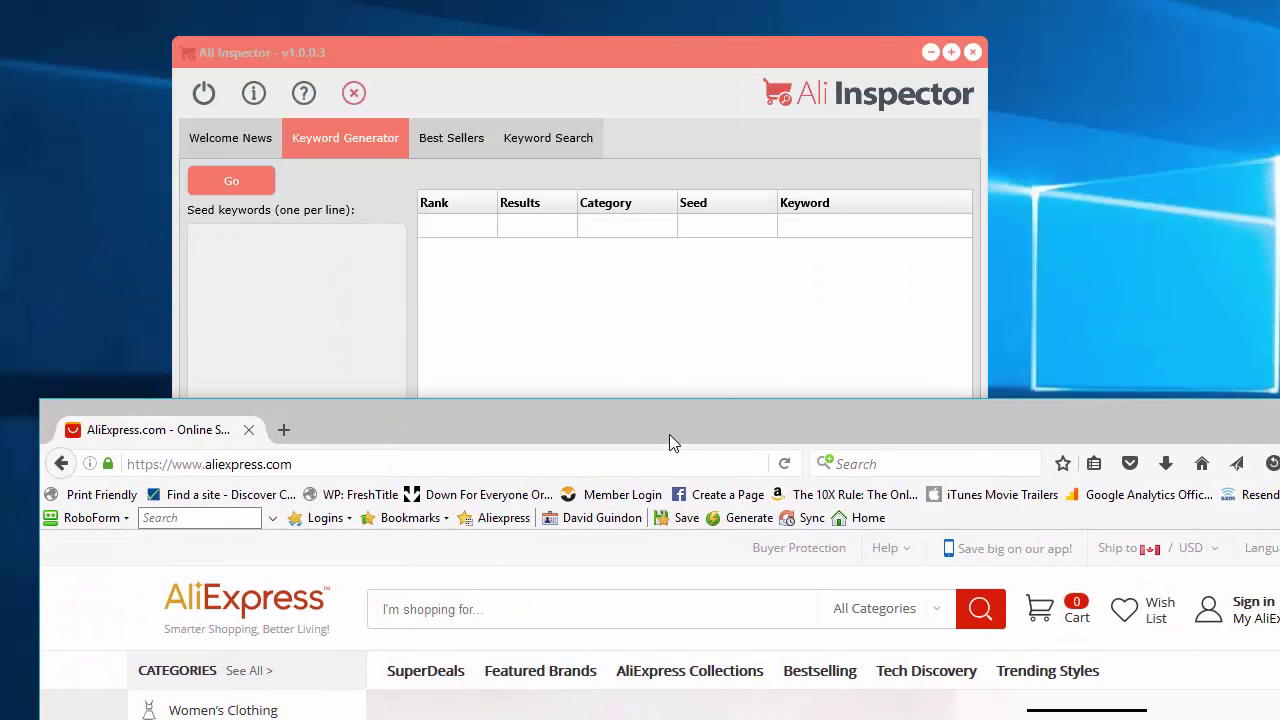
{"action": "left_click_drag", "start_coordinate": [669, 434], "coordinate": [663, 14]}
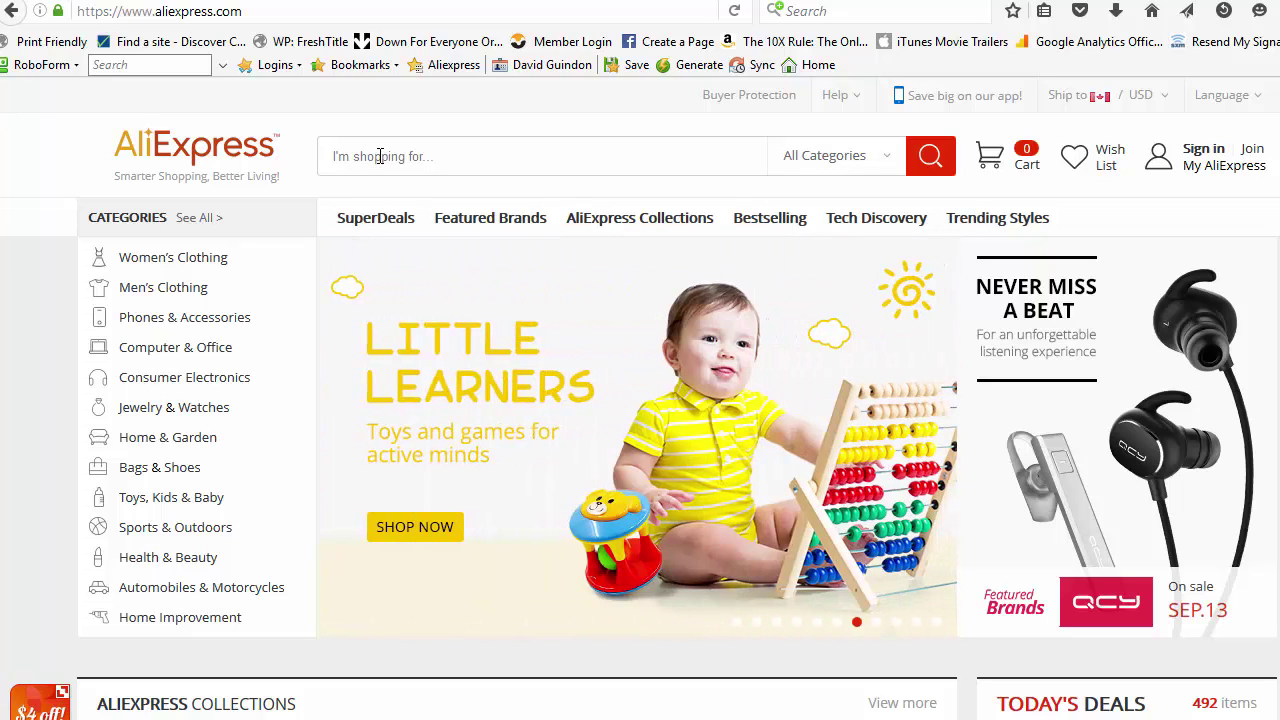
{"action": "left_click", "coordinate": [380, 156]}
{"action": "type", "text": "to"}
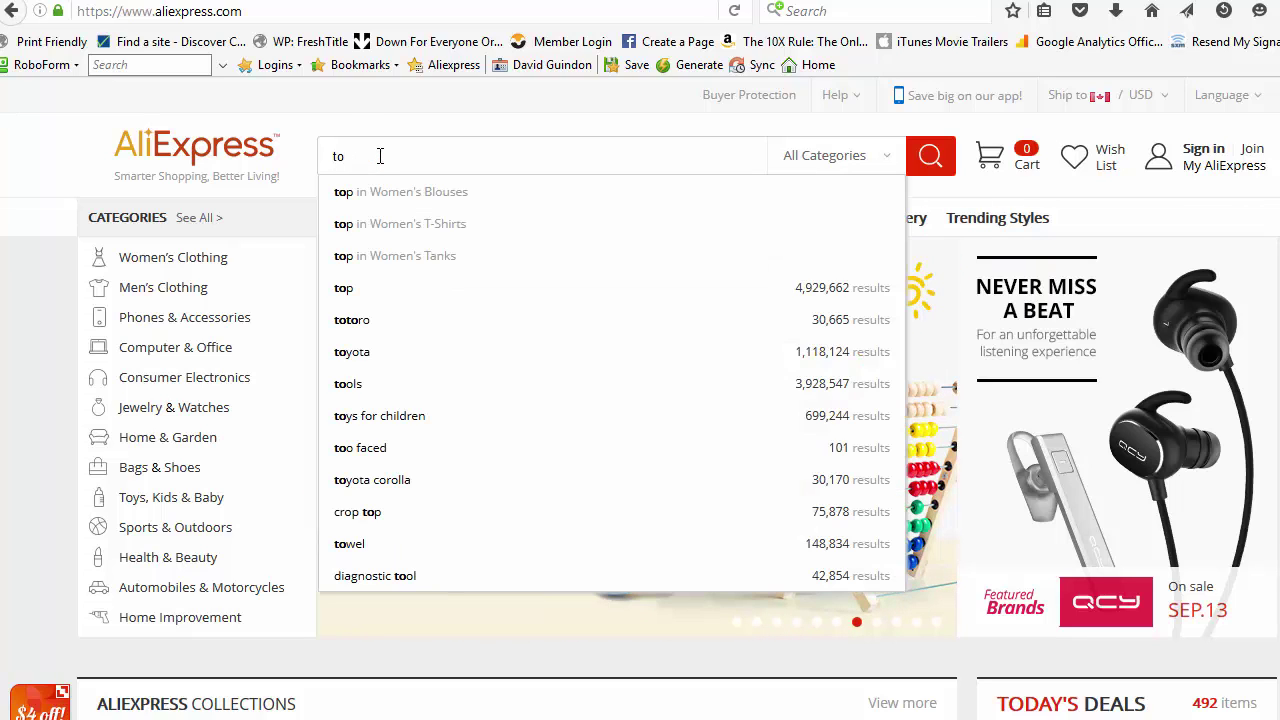
{"action": "type", "text": "y"}
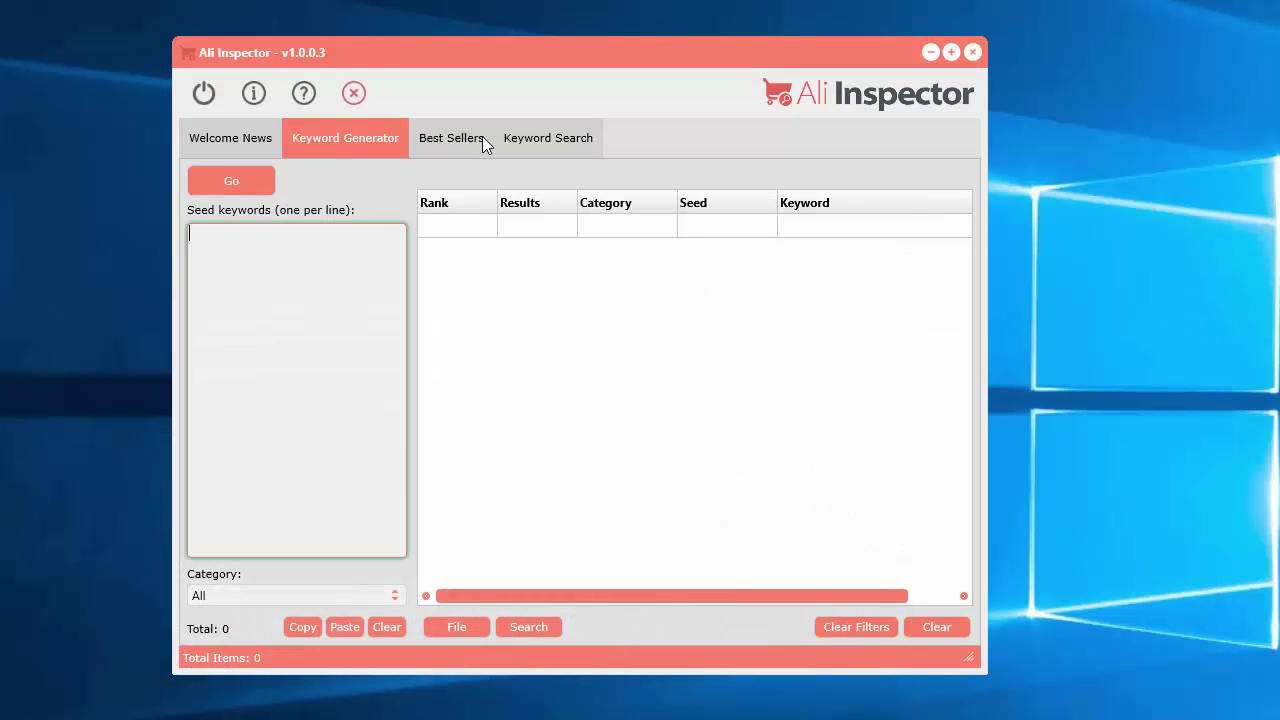
Enter toy as a seed keyword in Ali Inspector and shift its window up-left.
{"action": "type", "text": "to"}
{"action": "left_click_drag", "start_coordinate": [500, 52], "coordinate": [449, 22]}
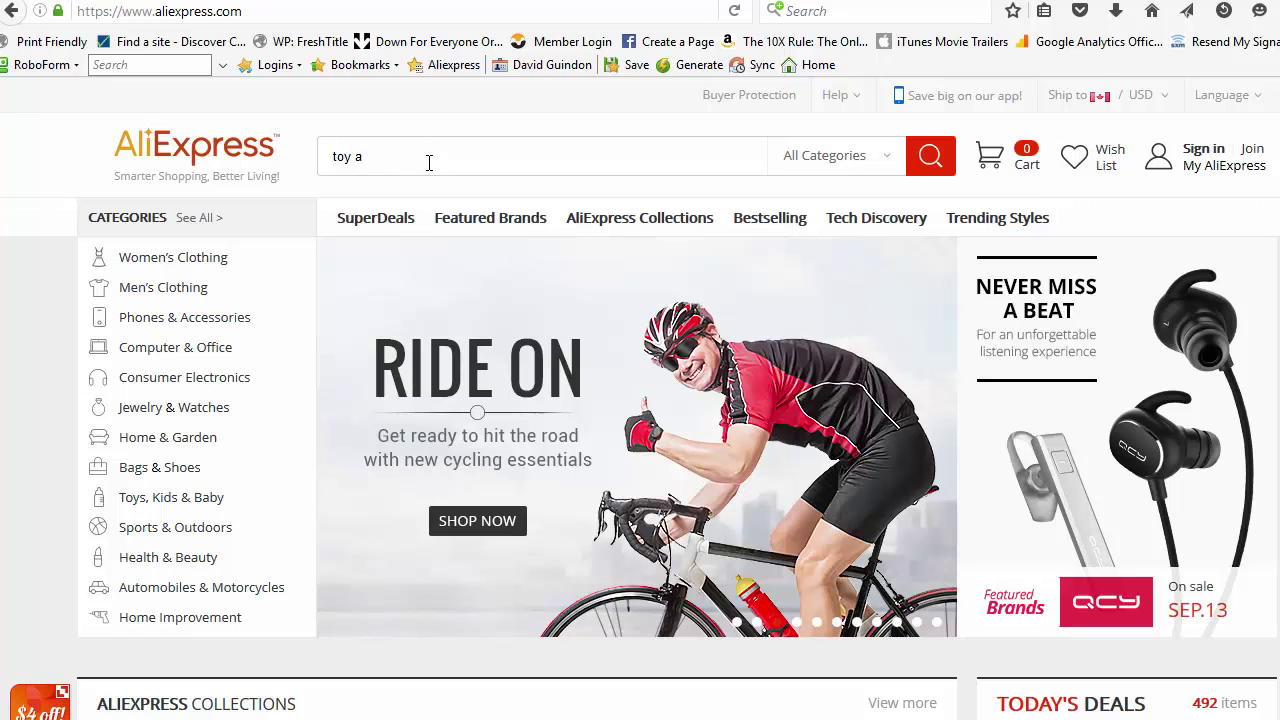
Change the AliExpress search text to 'toy ab' to review suggestions like toy adult and toy airplane.
{"action": "key", "text": "BackSpace"}
{"action": "key", "text": "BackSpace"}
{"action": "key", "text": "BackSpace"}
{"action": "key", "text": "BackSpace"}
{"action": "key", "text": "BackSpace"}
{"action": "type", "text": "toy"}
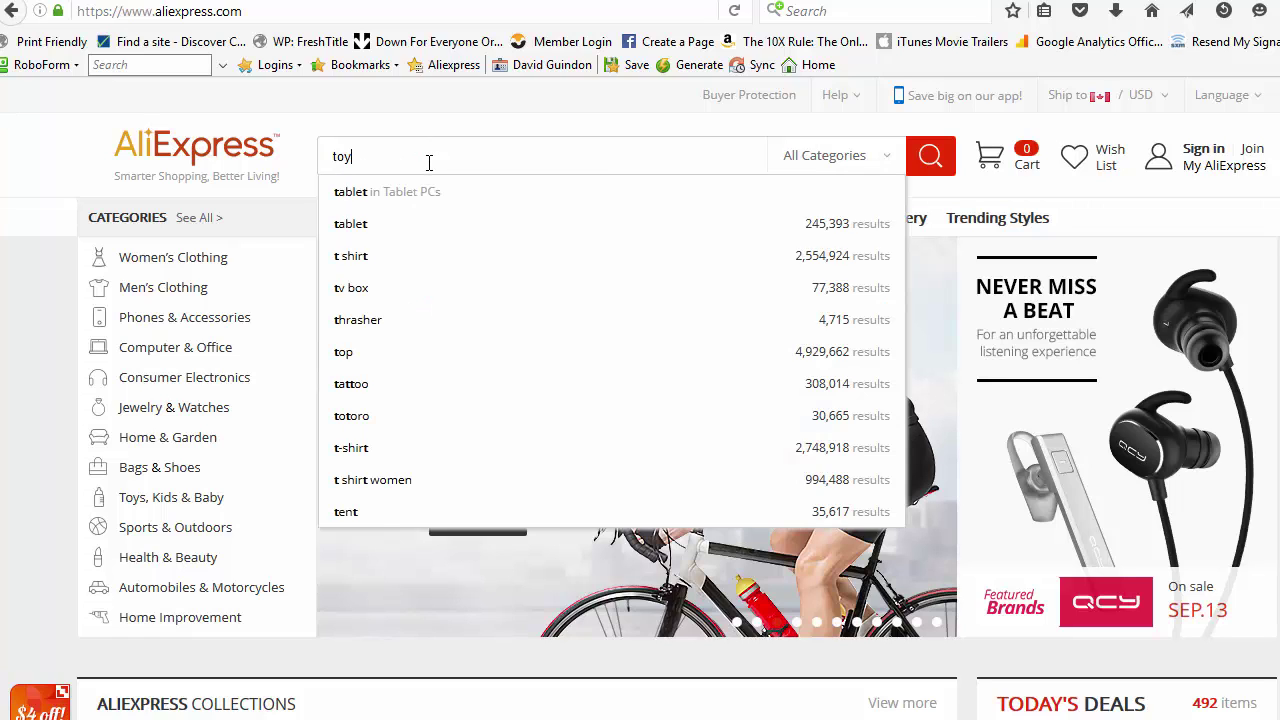
{"action": "type", "text": " a"}
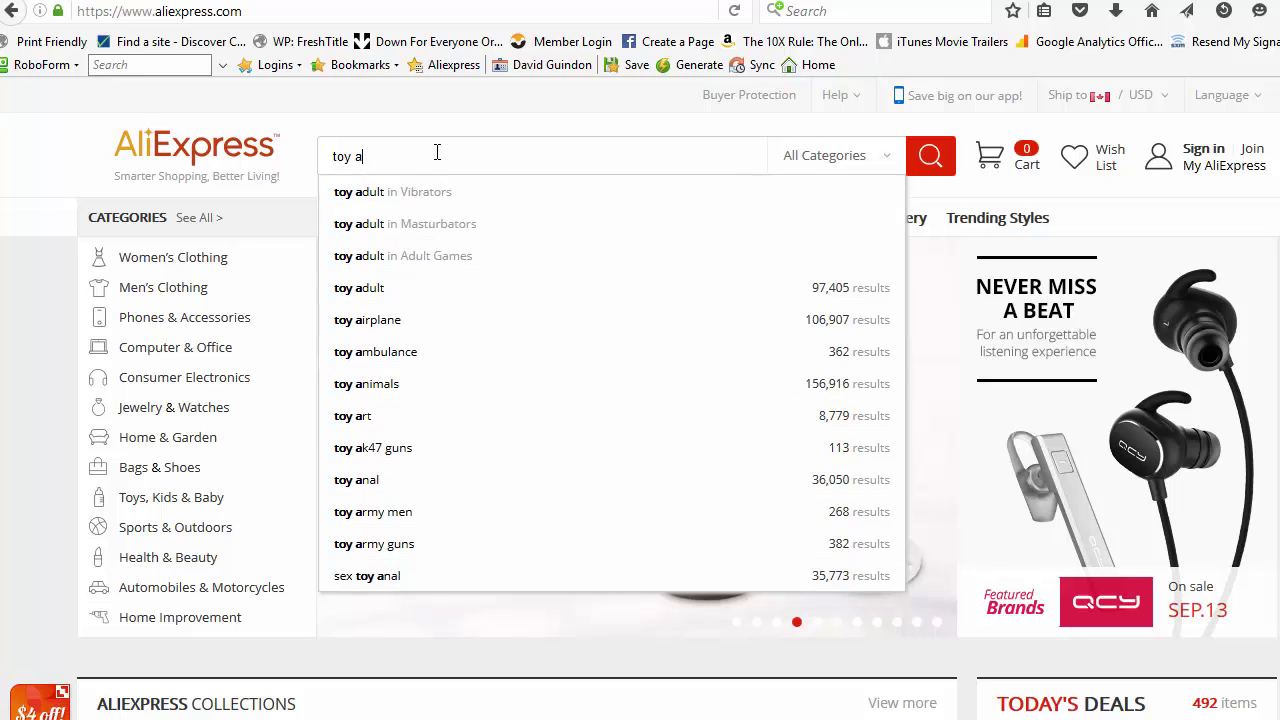
{"action": "type", "text": "b"}
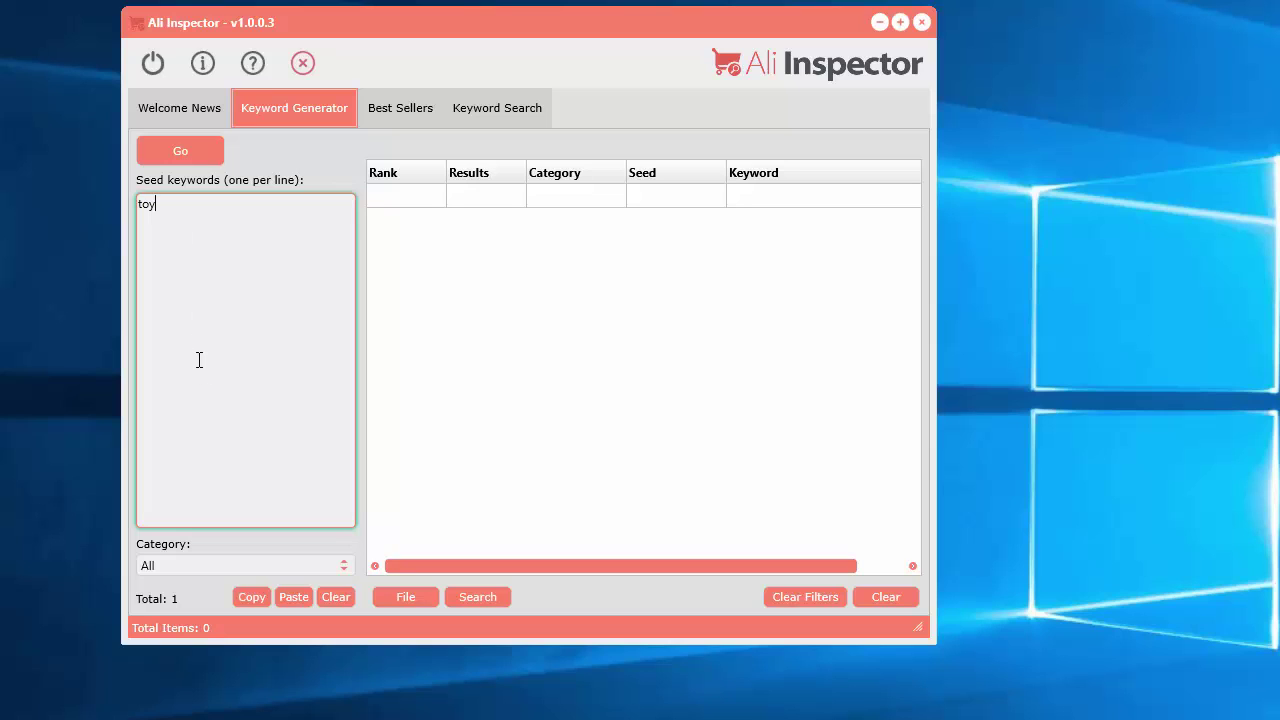
Keep Category on All and generate 301 keywords from the toy seed.
{"action": "left_click", "coordinate": [212, 566]}
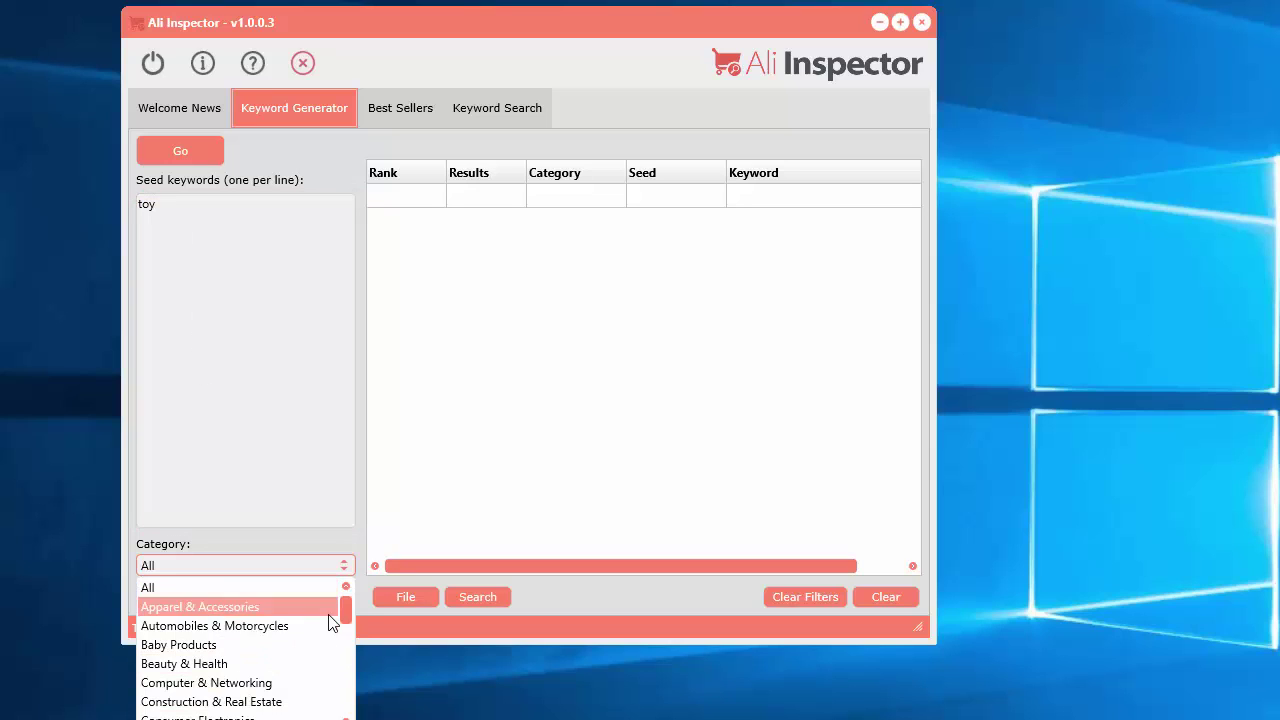
{"action": "mouse_move", "coordinate": [348, 613]}
{"action": "left_mouse_down"}
{"action": "mouse_move", "coordinate": [351, 713]}
{"action": "mouse_move", "coordinate": [340, 601]}
{"action": "left_mouse_up"}
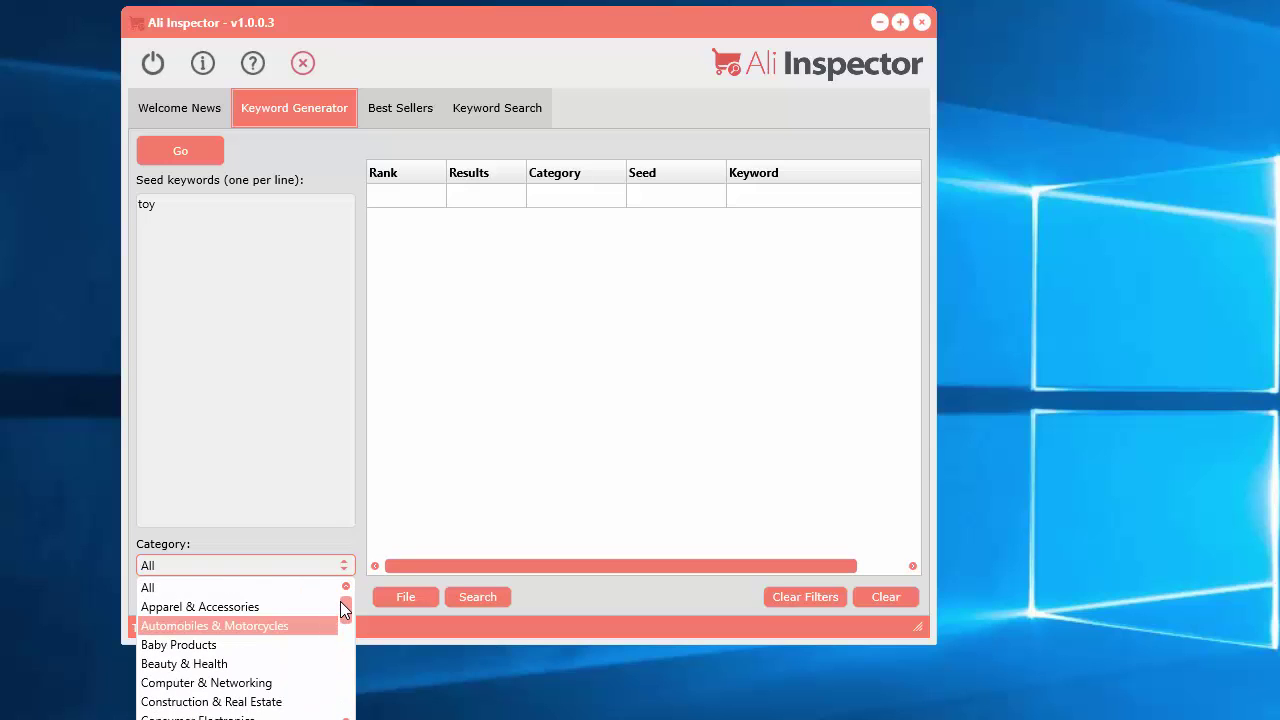
{"action": "left_click", "coordinate": [280, 587]}
{"action": "left_click", "coordinate": [184, 151]}
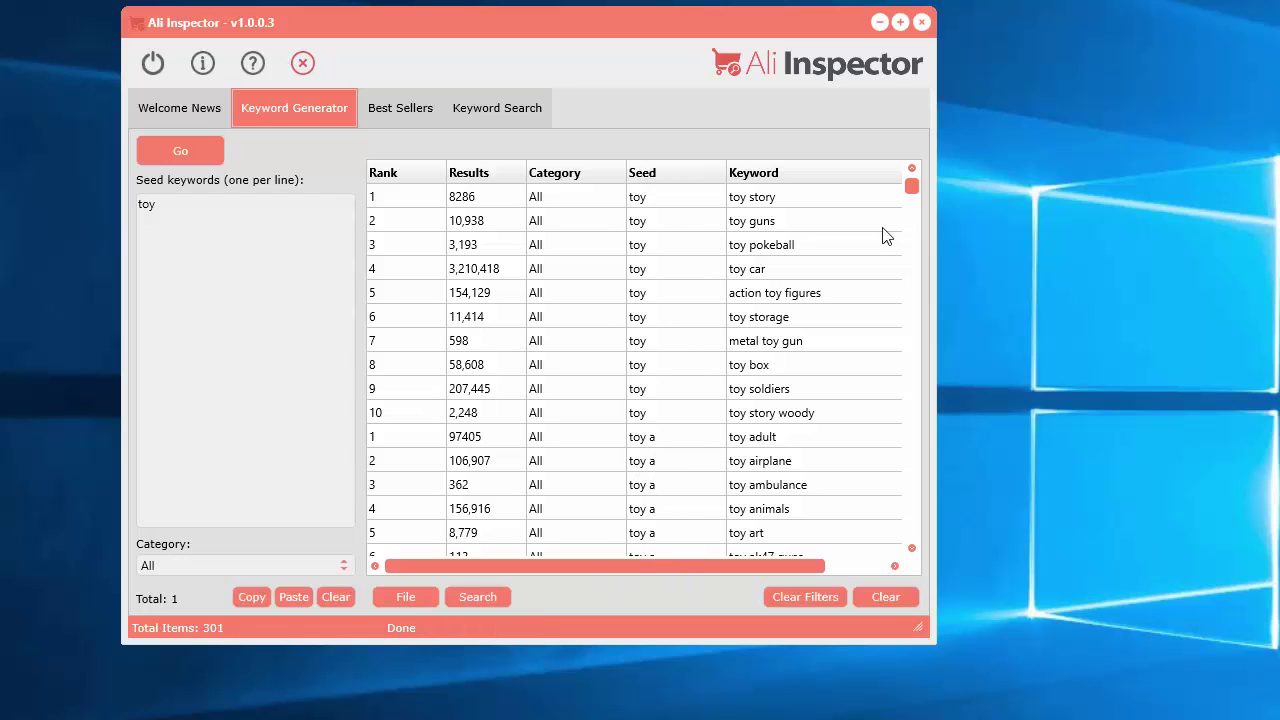
{"action": "left_click_drag", "start_coordinate": [912, 205], "coordinate": [928, 170]}
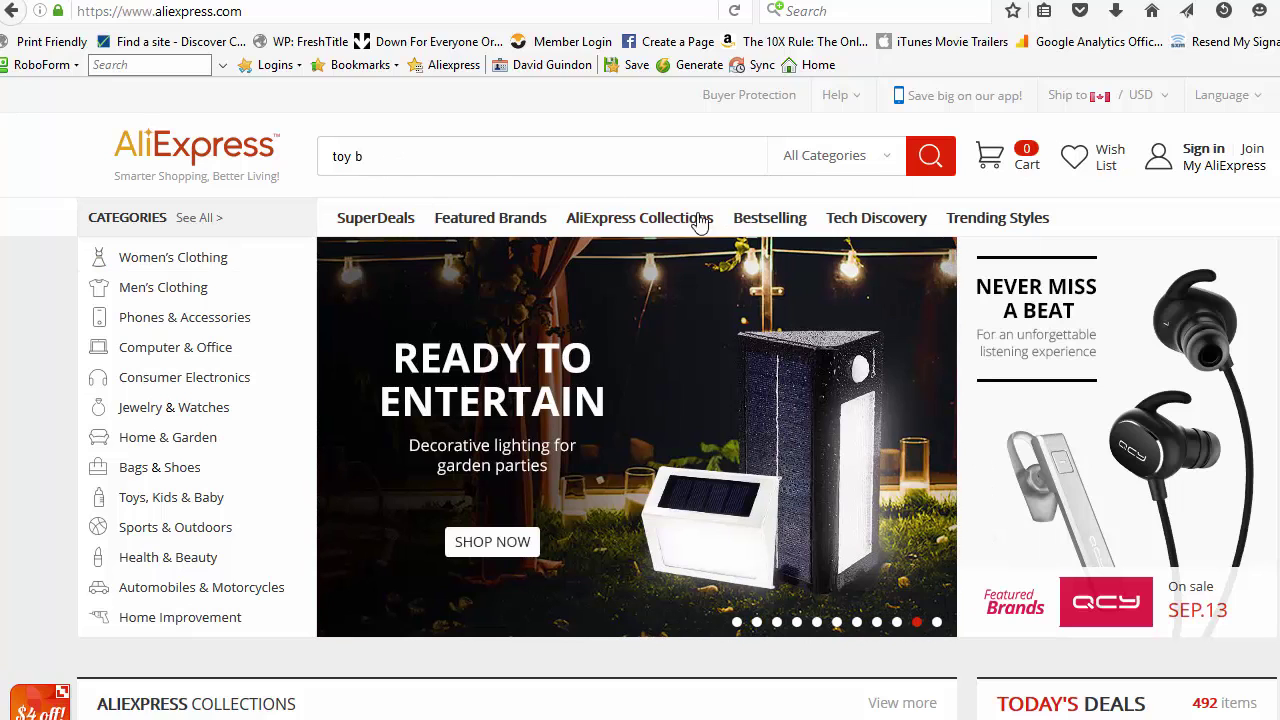
Change the AliExpress search to 'toy c' to compare suggestions, then return to Ali Inspector.
{"action": "key", "text": "BackSpace"}
{"action": "key", "text": "BackSpace"}
{"action": "key", "text": "BackSpace"}
{"action": "key", "text": "BackSpace"}
{"action": "key", "text": "BackSpace"}
{"action": "type", "text": "toy"}
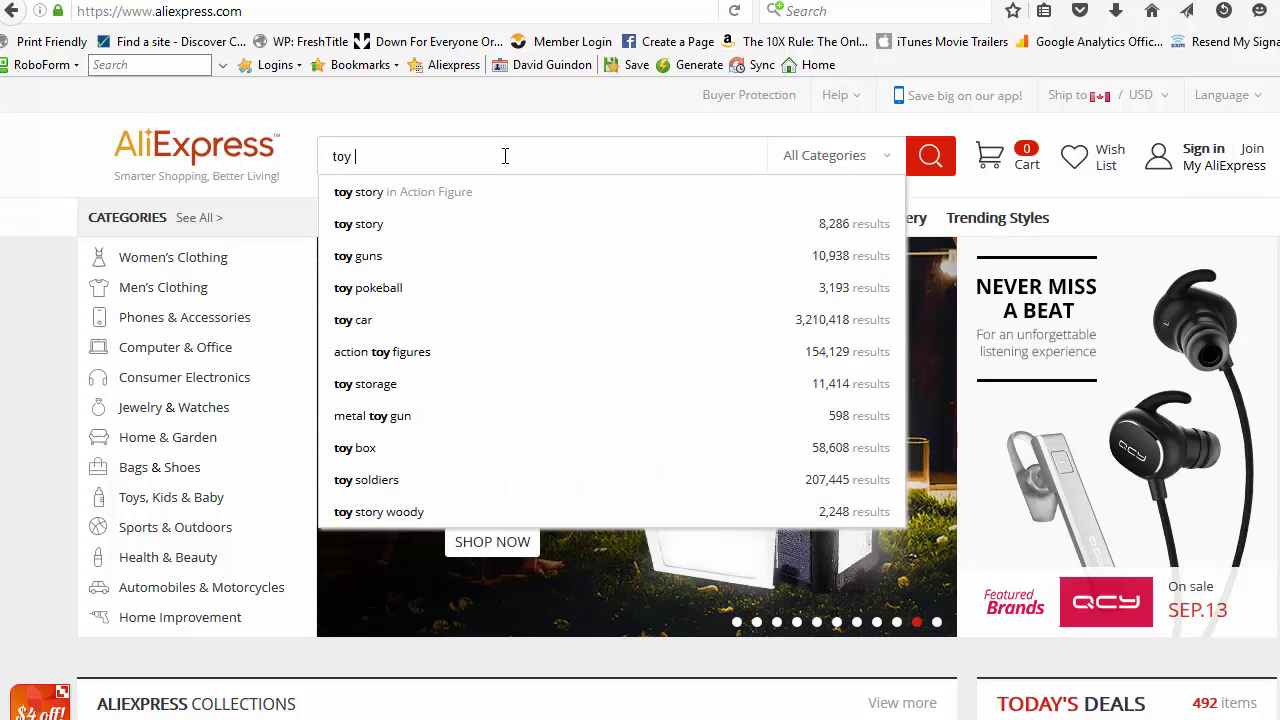
{"action": "type", "text": " c"}
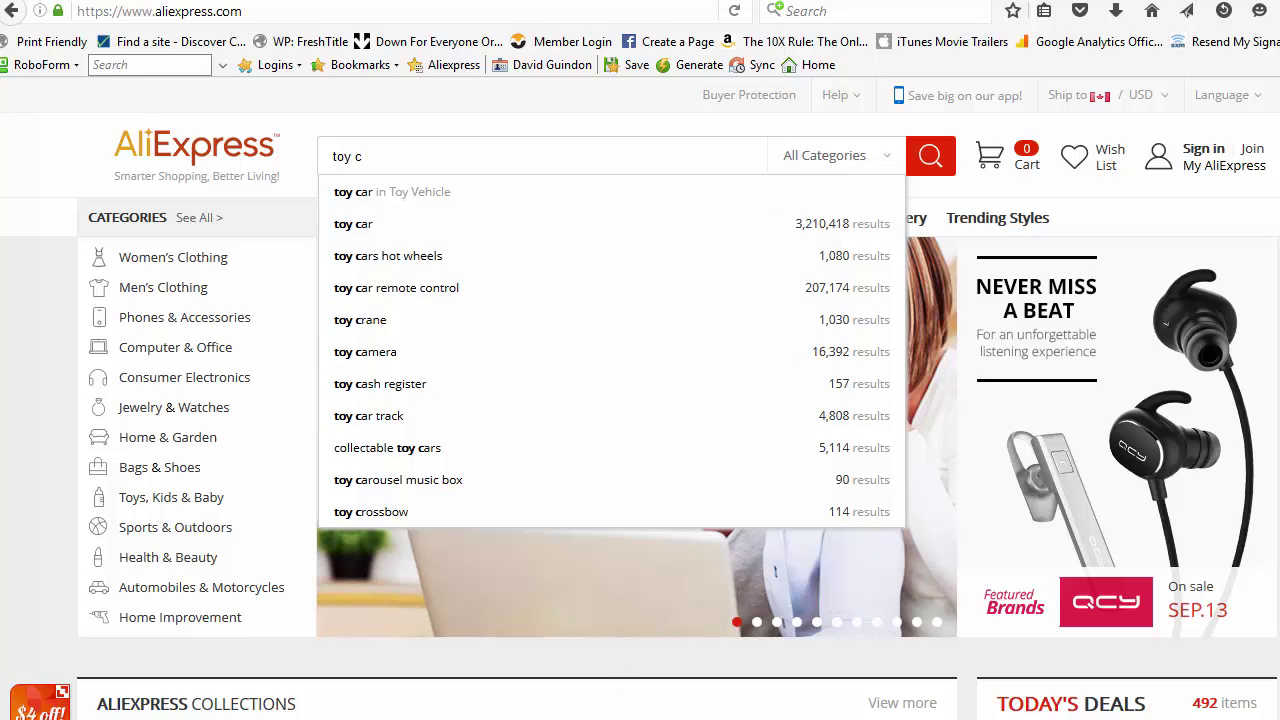
{"action": "key", "text": "alt+Tab"}
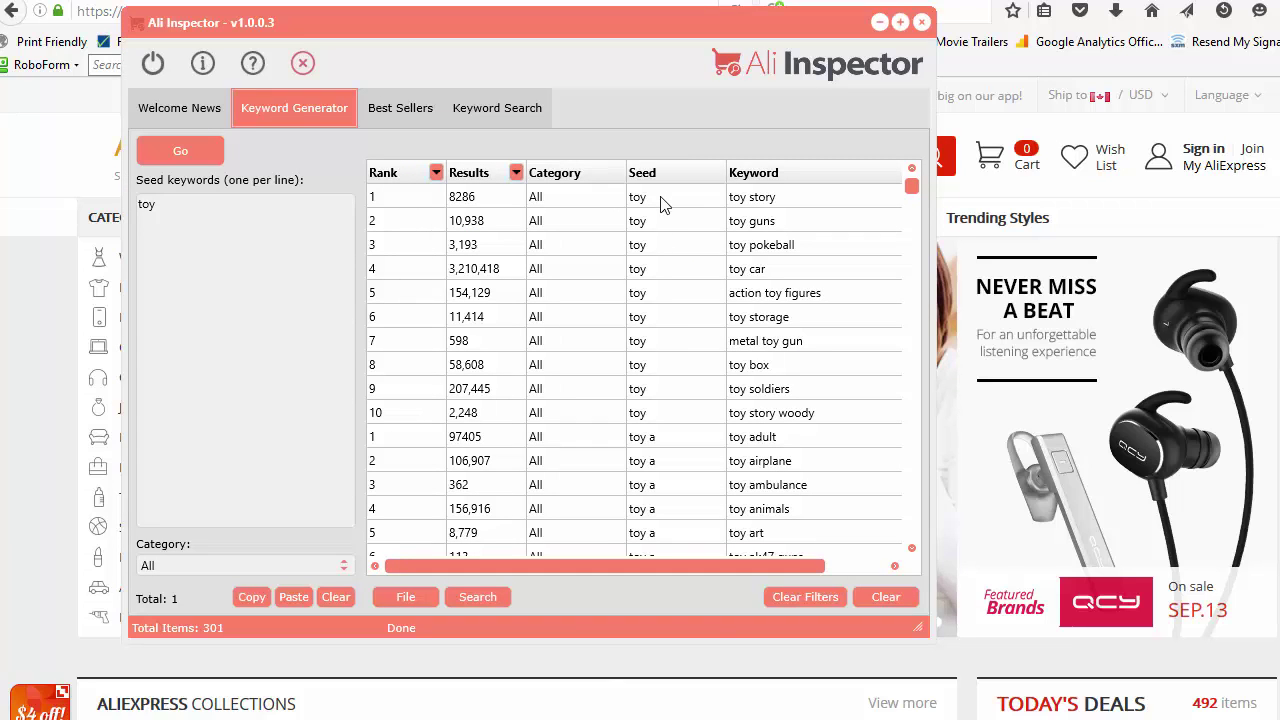
Select toy adult, toy airplane and toy ambulance, then enlarge the Ali Inspector window.
{"action": "left_click", "coordinate": [657, 440]}
{"action": "scroll", "coordinate": [650, 420], "scroll_direction": "down", "scroll_amount": 2}
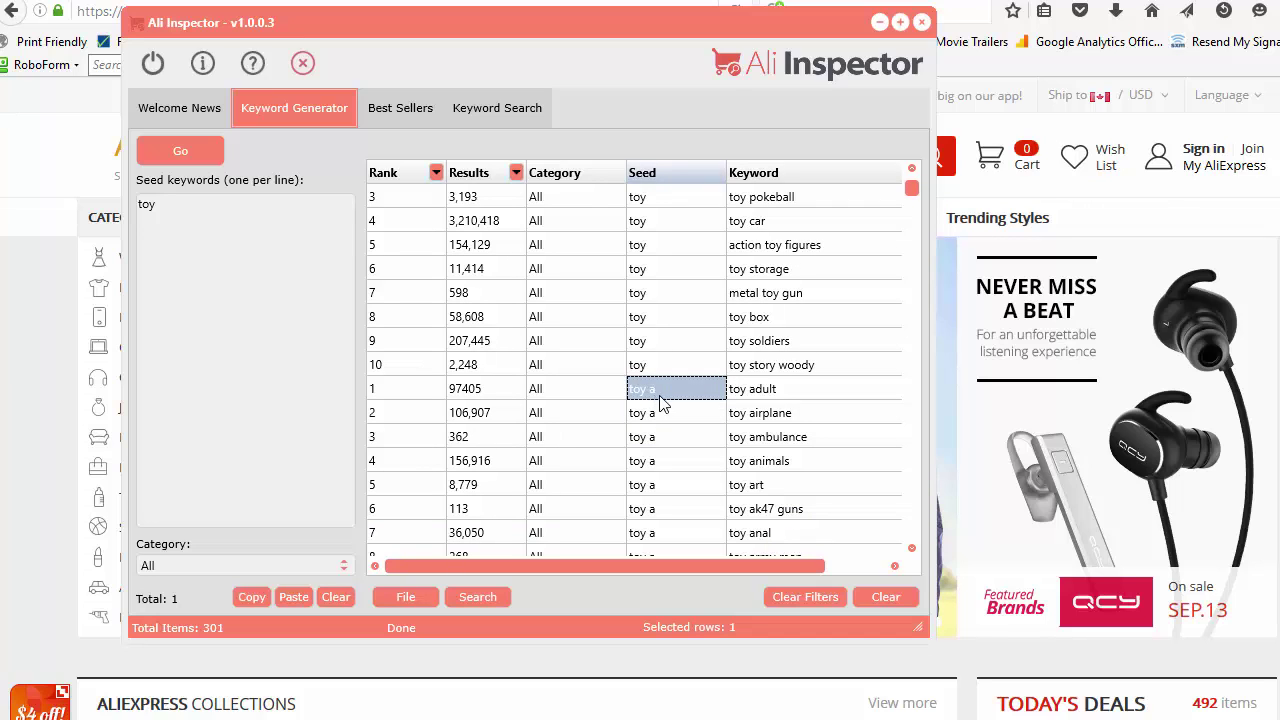
{"action": "scroll", "coordinate": [468, 343], "scroll_direction": "down", "scroll_amount": 1}
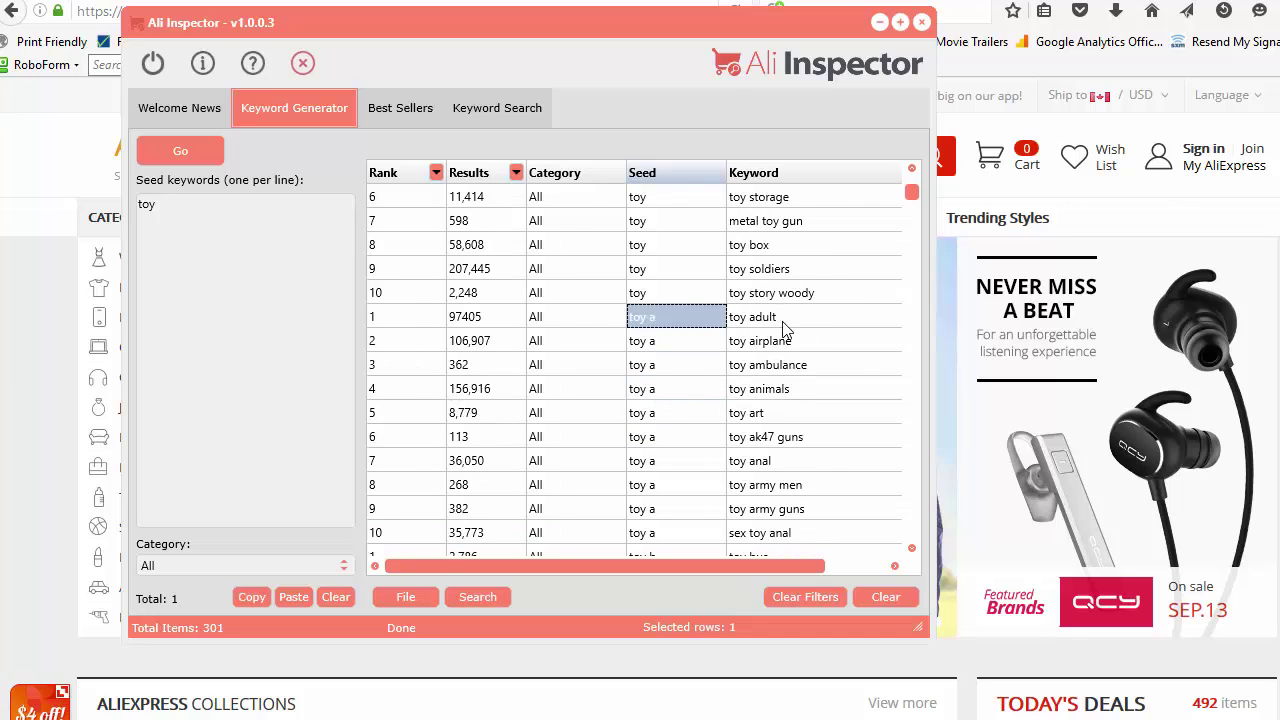
{"action": "left_click", "coordinate": [790, 328]}
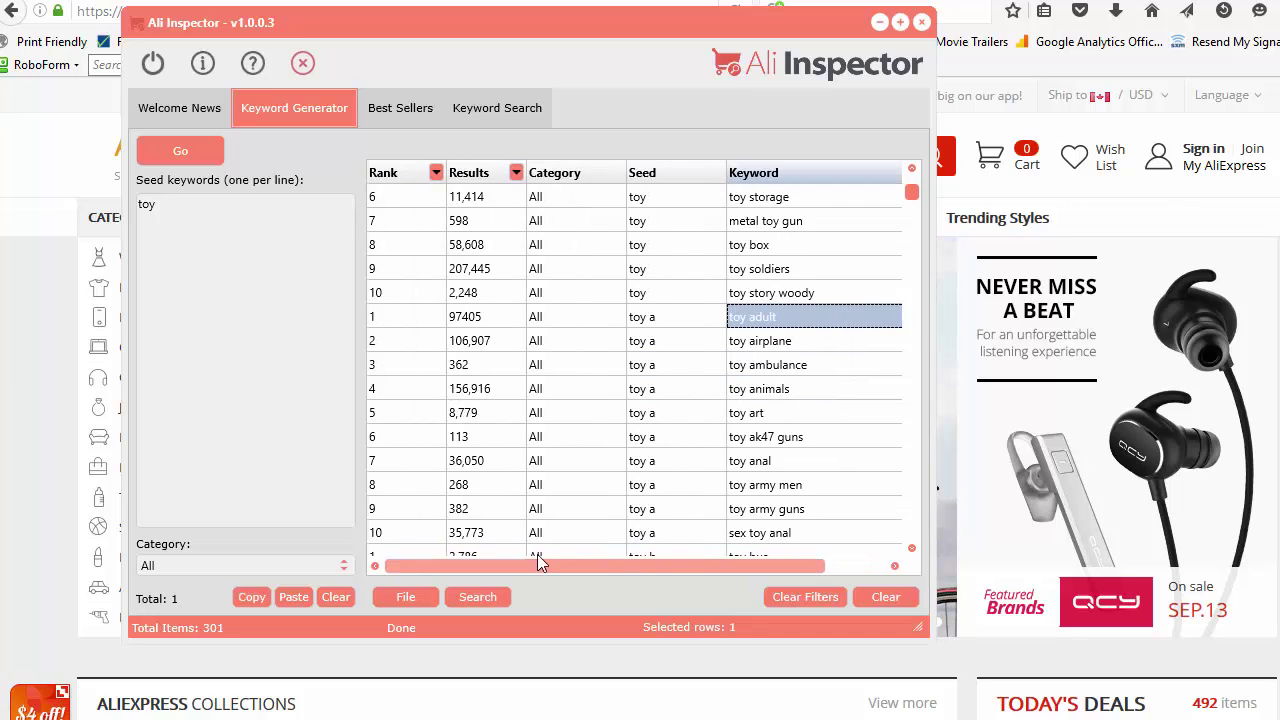
{"action": "left_click", "coordinate": [762, 340]}
{"action": "left_click", "coordinate": [712, 366]}
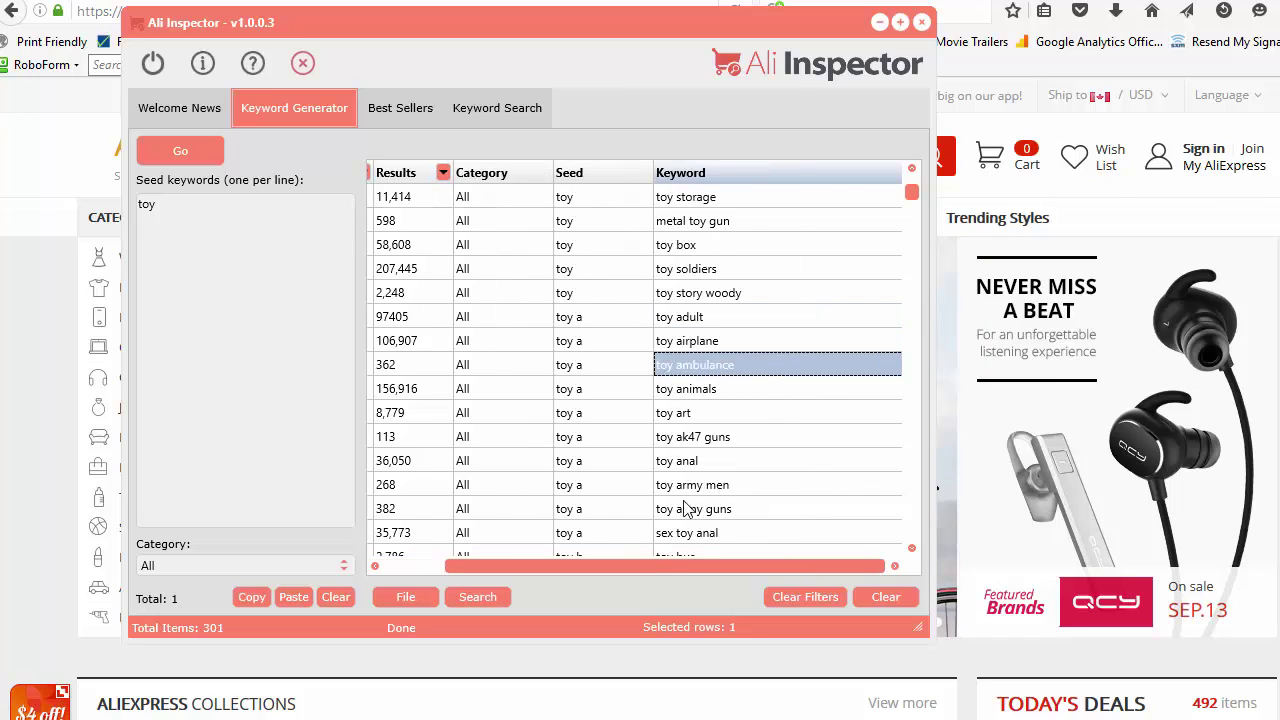
{"action": "left_click_drag", "start_coordinate": [646, 567], "coordinate": [585, 567]}
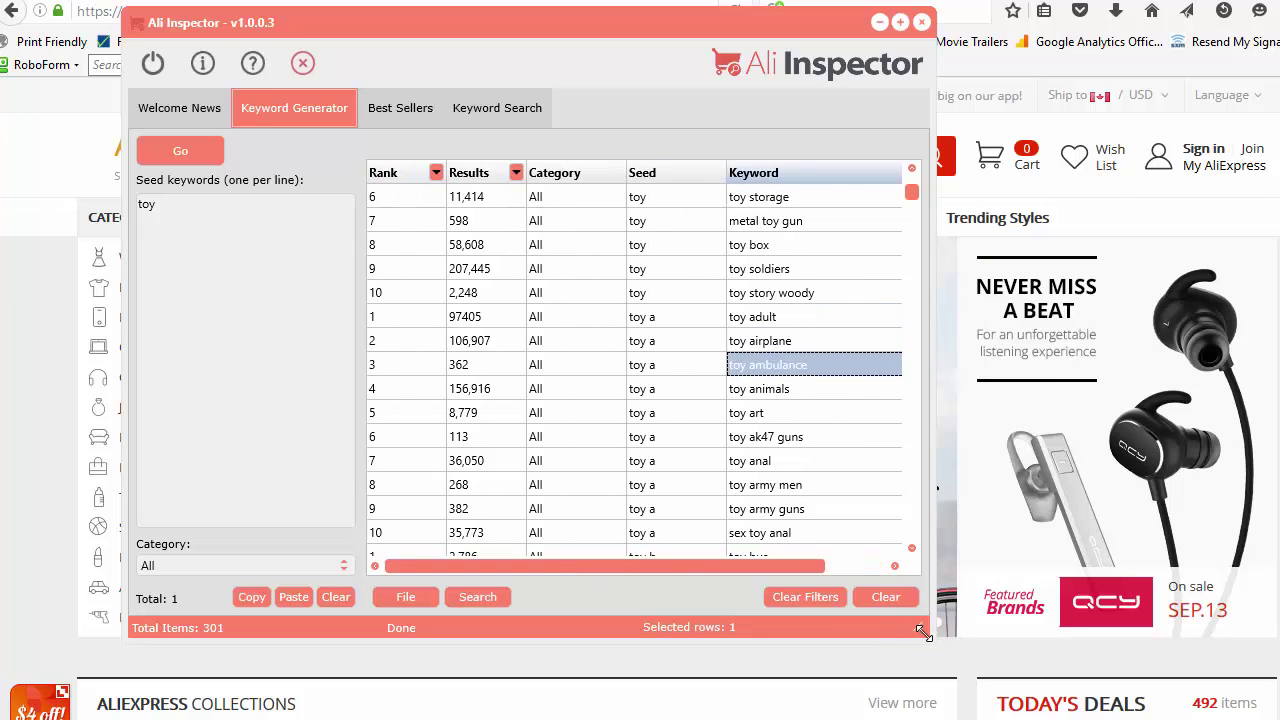
{"action": "left_click_drag", "start_coordinate": [918, 627], "coordinate": [1238, 698]}
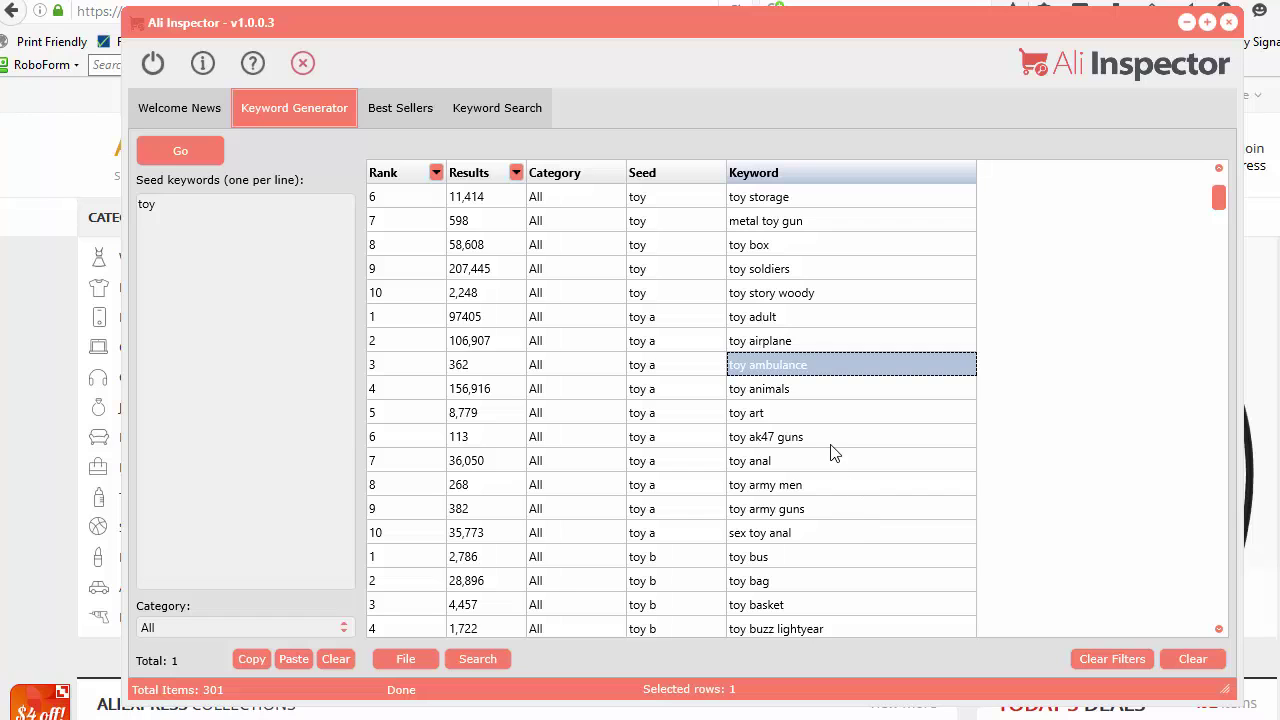
{"action": "scroll", "coordinate": [775, 410], "scroll_direction": "up", "scroll_amount": 3}
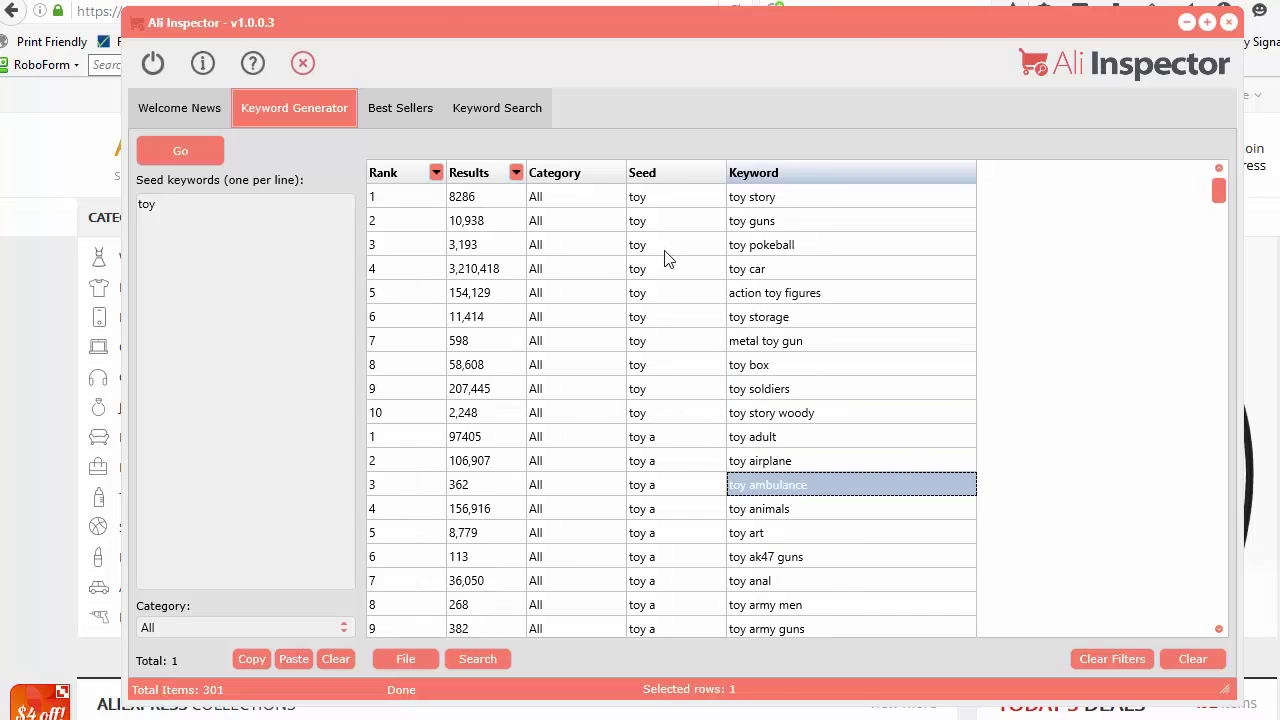
Sort the table by Keyword, Seed and Results, finally by Rank with rank 10 first.
{"action": "left_click", "coordinate": [796, 173]}
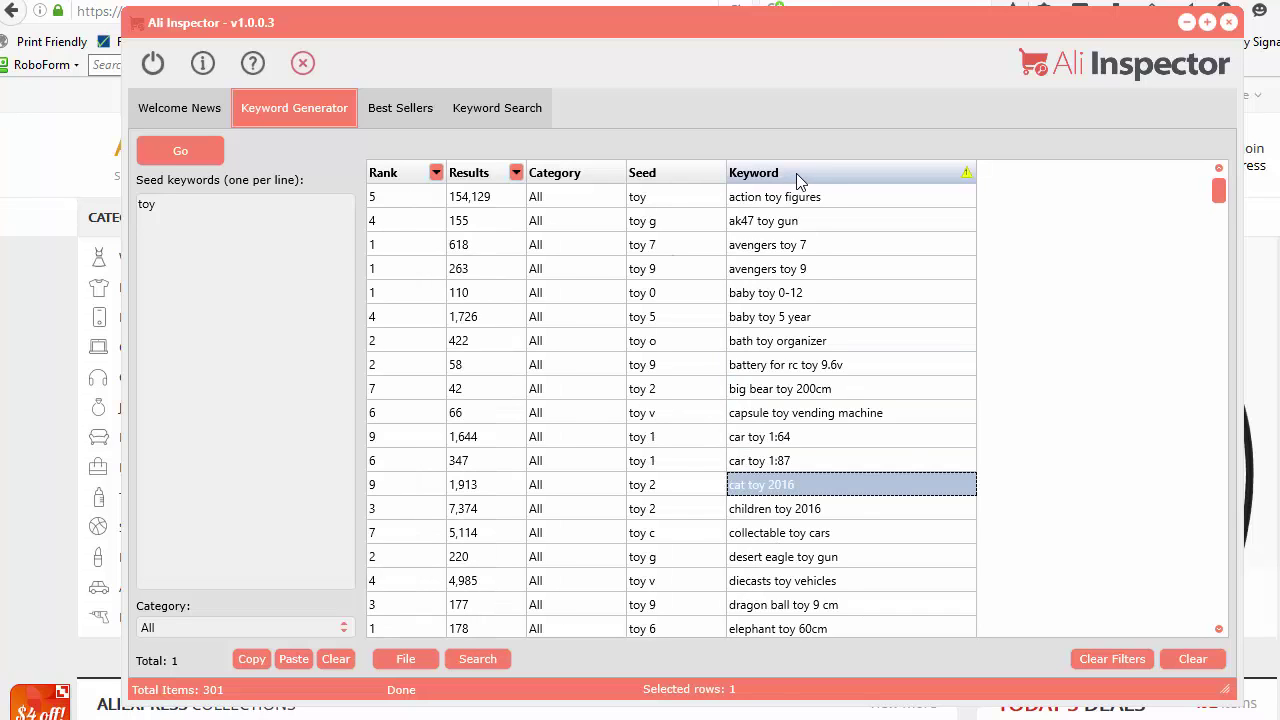
{"action": "left_click", "coordinate": [796, 173]}
{"action": "left_click", "coordinate": [672, 178]}
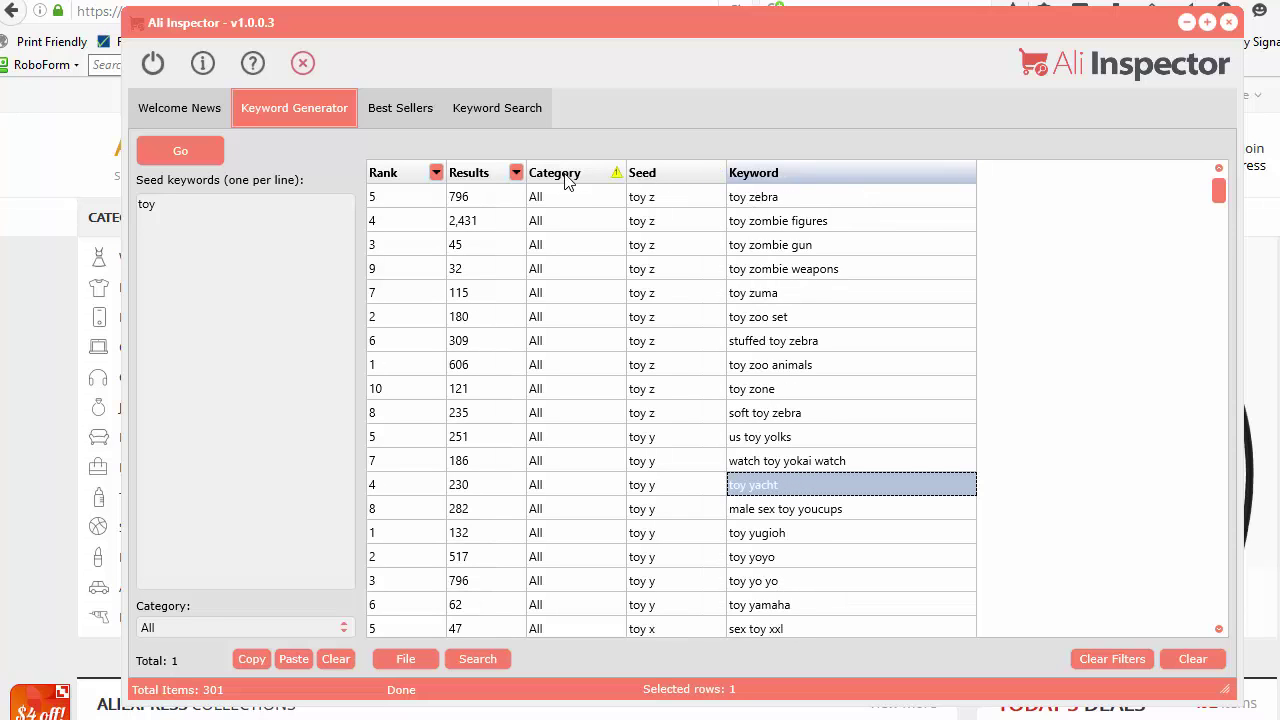
{"action": "left_click", "coordinate": [468, 176]}
{"action": "left_click", "coordinate": [470, 177]}
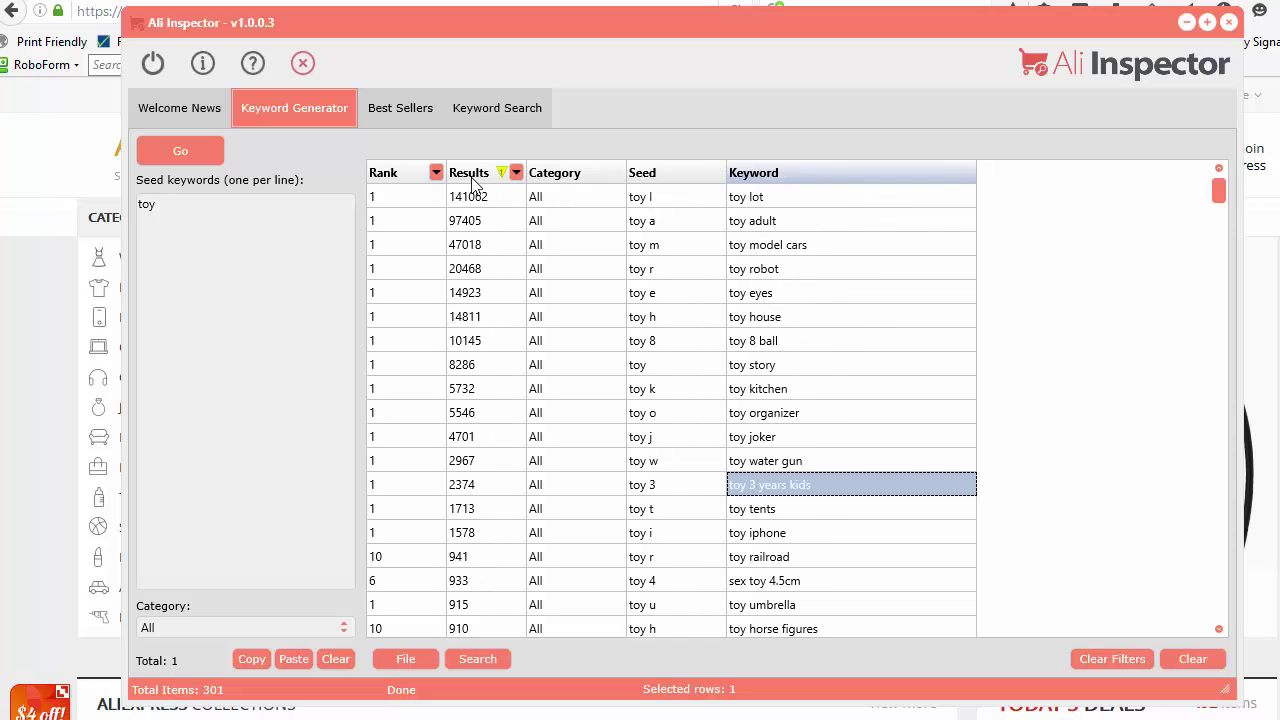
{"action": "left_click", "coordinate": [380, 176]}
{"action": "left_click", "coordinate": [380, 176]}
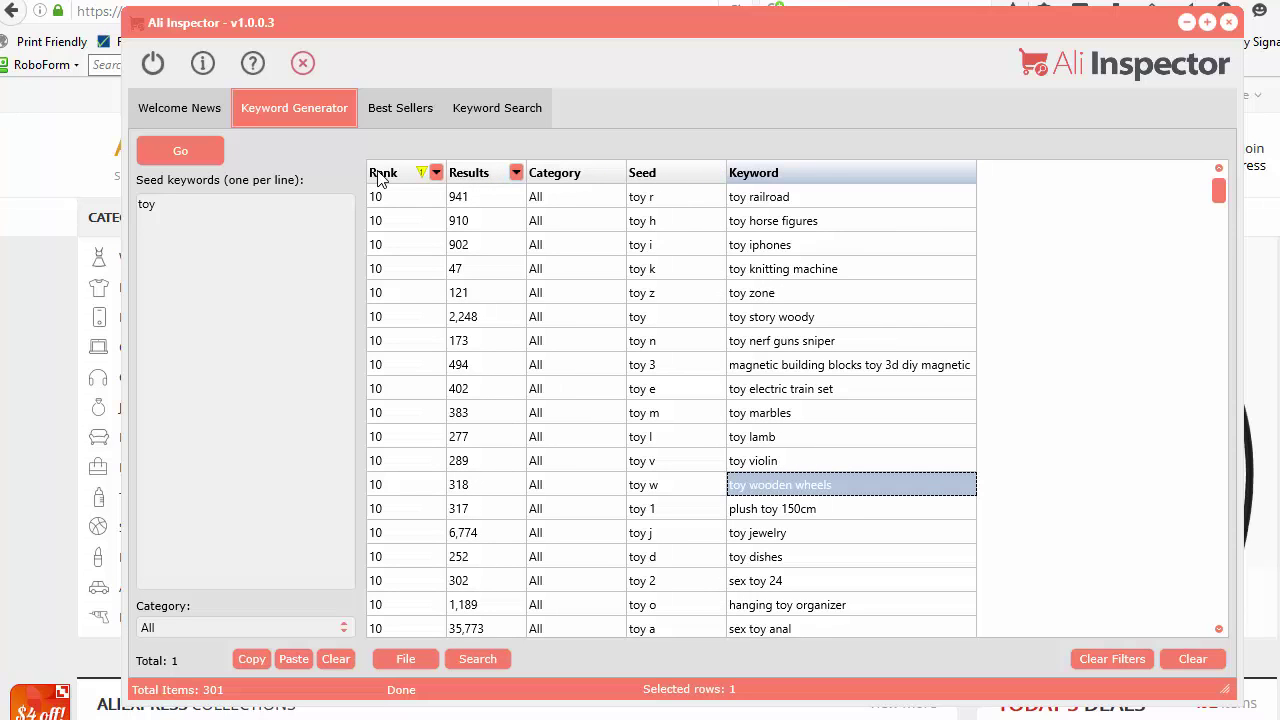
Put rank-1 keywords on top, scan the list, then sort seeds with toy rows first.
{"action": "left_click", "coordinate": [380, 176]}
{"action": "scroll", "coordinate": [435, 510], "scroll_direction": "down", "scroll_amount": 2}
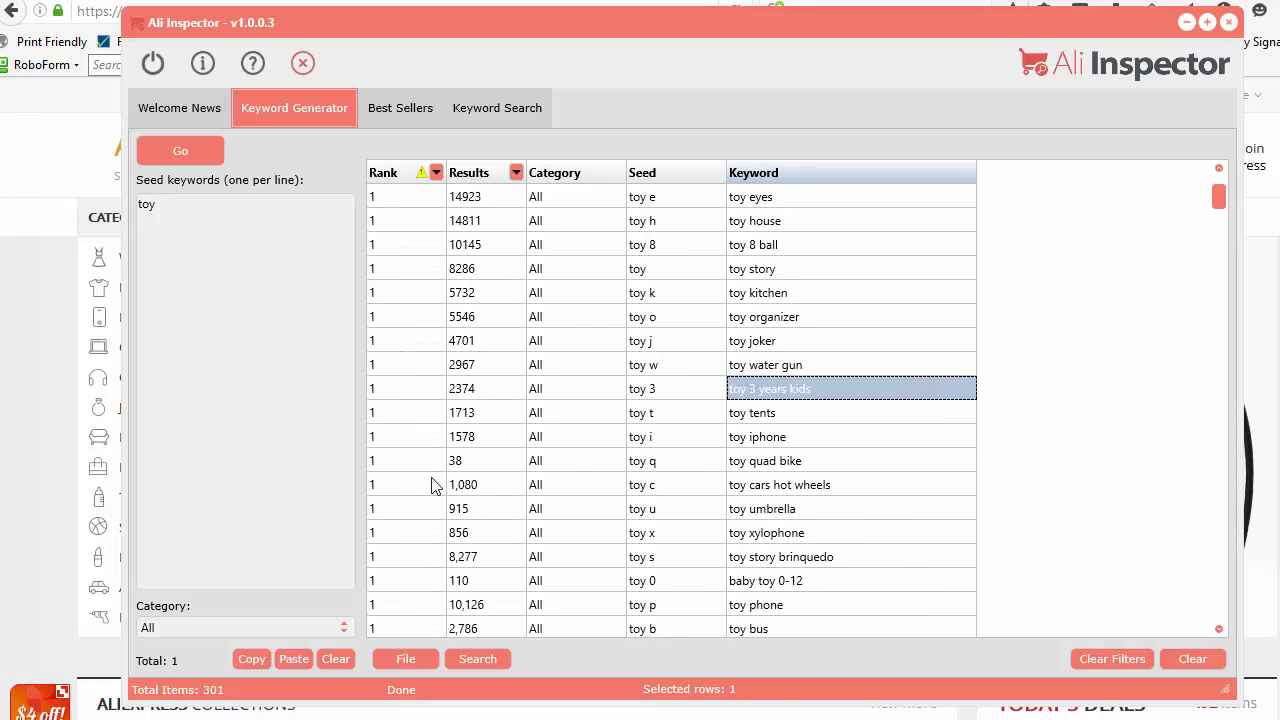
{"action": "scroll", "coordinate": [440, 516], "scroll_direction": "down", "scroll_amount": 3}
{"action": "scroll", "coordinate": [440, 516], "scroll_direction": "down", "scroll_amount": 1}
{"action": "scroll", "coordinate": [397, 557], "scroll_direction": "up", "scroll_amount": 4}
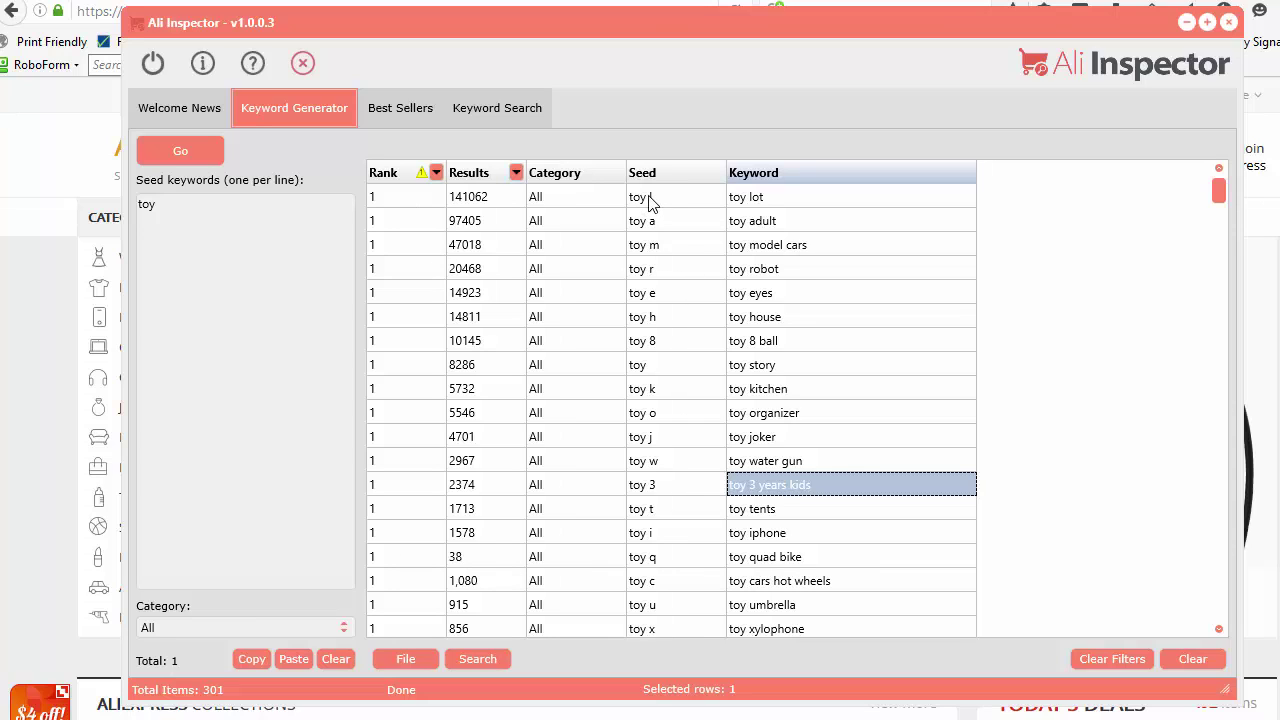
{"action": "scroll", "coordinate": [785, 468], "scroll_direction": "down", "scroll_amount": 9}
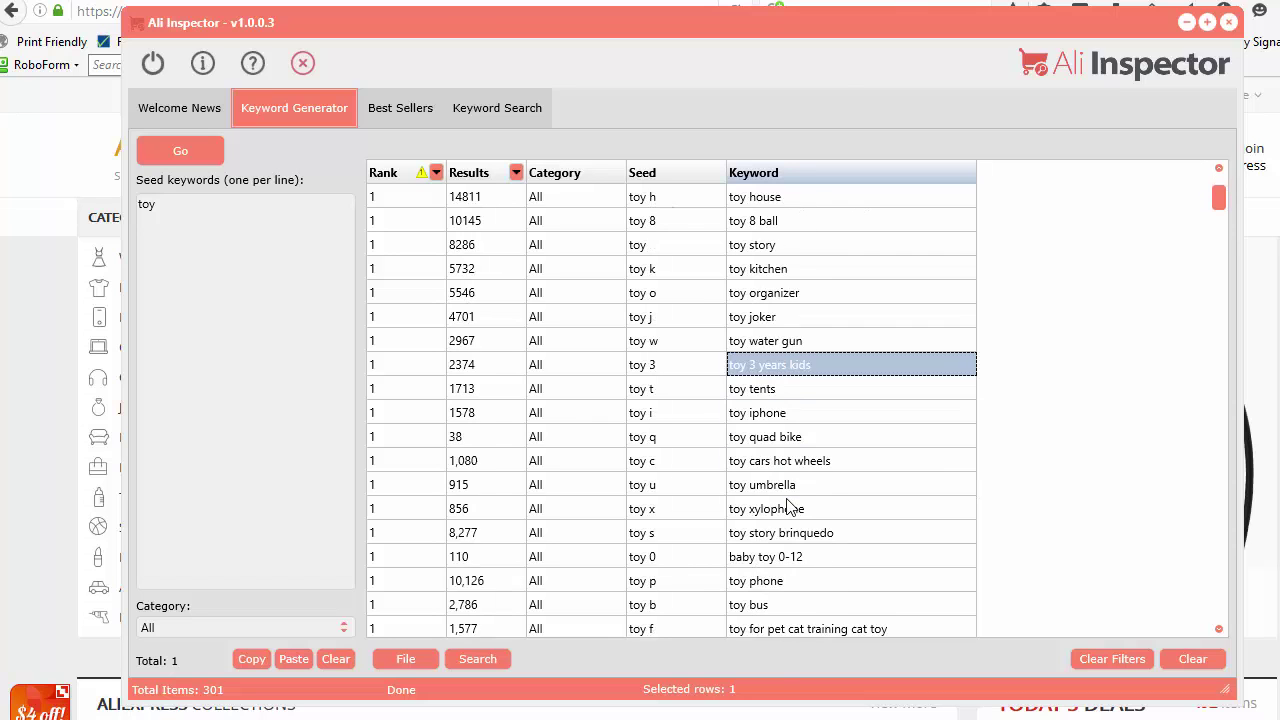
{"action": "scroll", "coordinate": [785, 511], "scroll_direction": "up", "scroll_amount": 9}
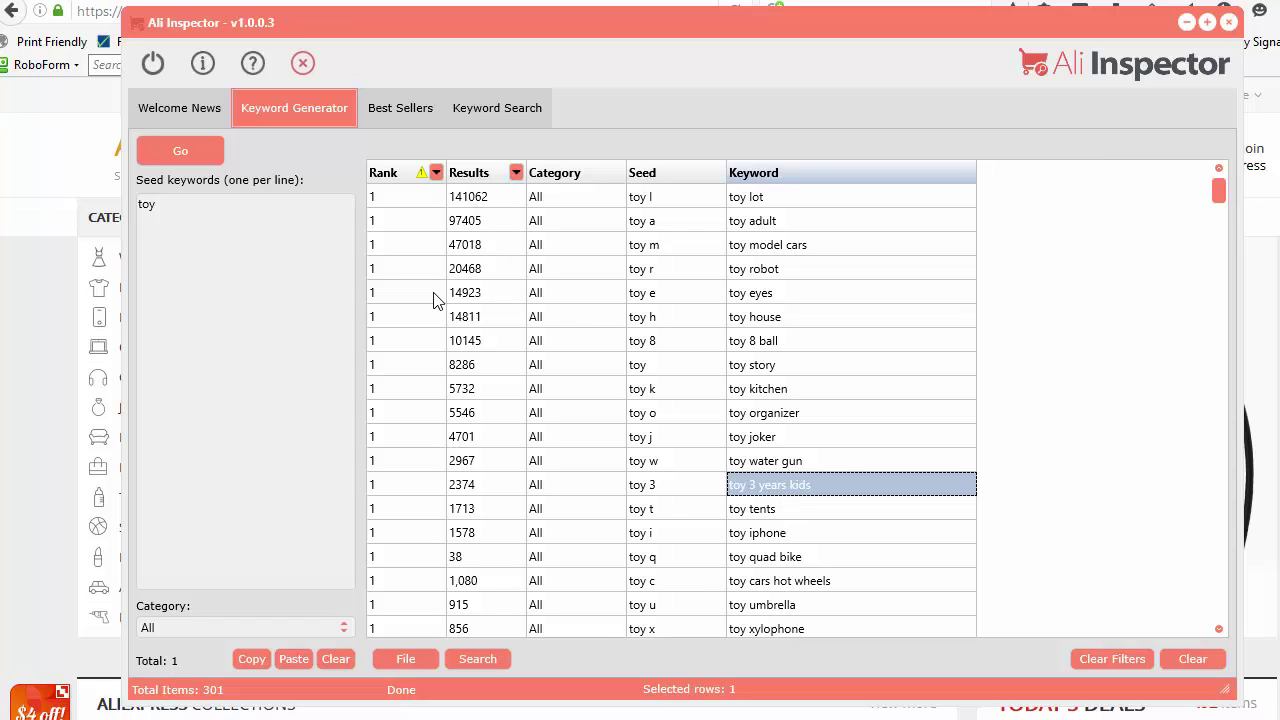
{"action": "left_click", "coordinate": [695, 176]}
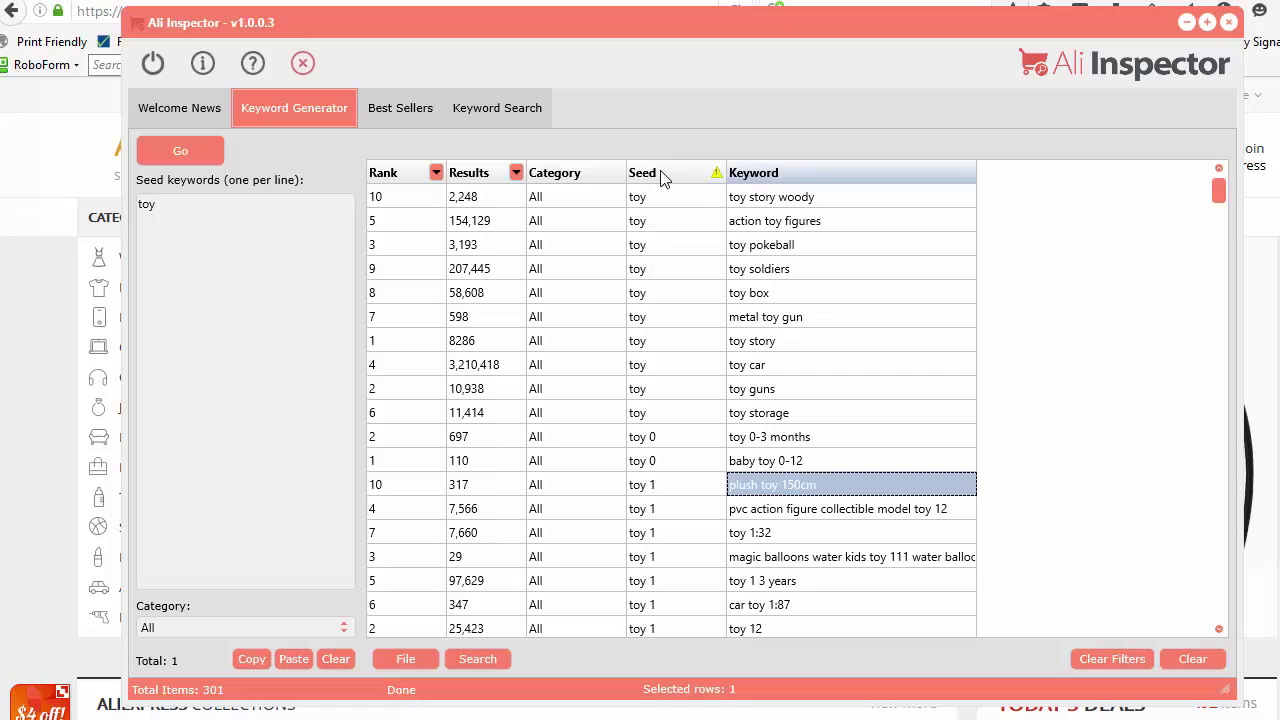
{"action": "left_click", "coordinate": [660, 178]}
{"action": "left_click", "coordinate": [692, 173]}
Re-sort by Results highest first, with toy lot (141062) and toy adult (97405) on top.
{"action": "left_click", "coordinate": [487, 178]}
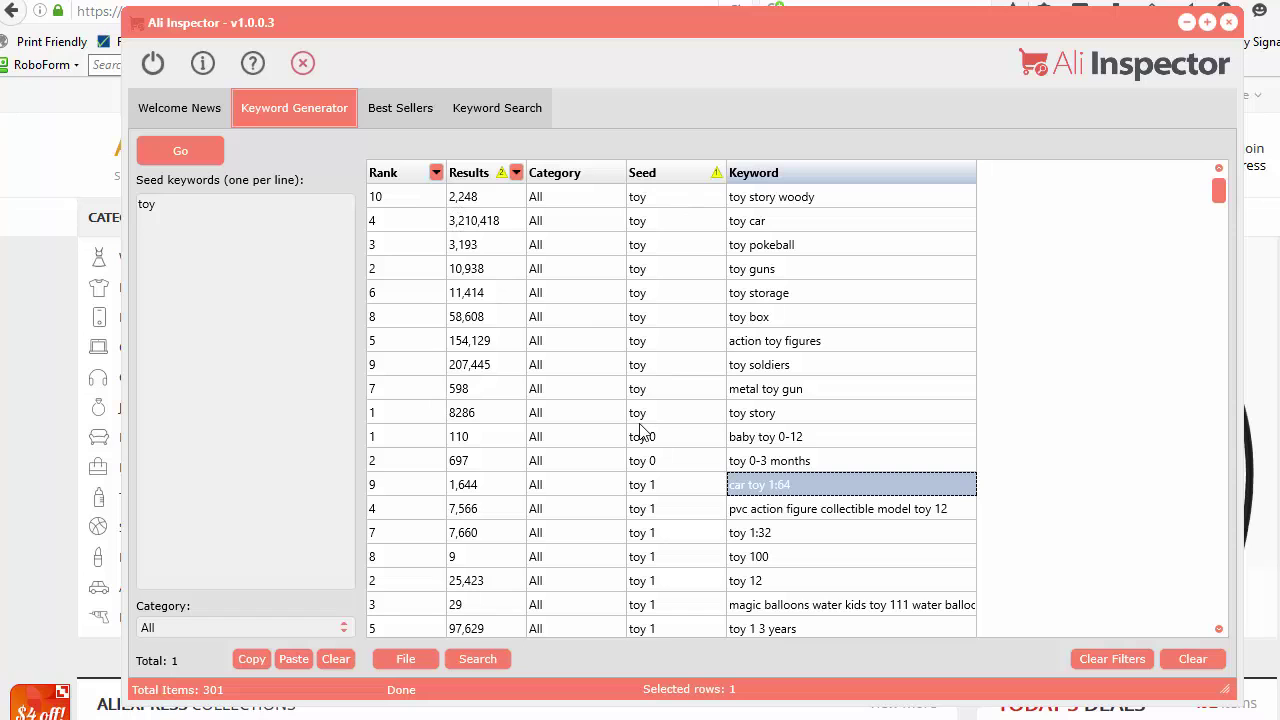
{"action": "left_click", "coordinate": [476, 175]}
{"action": "left_click", "coordinate": [476, 175]}
{"action": "left_click", "coordinate": [476, 175]}
{"action": "left_click", "coordinate": [674, 181]}
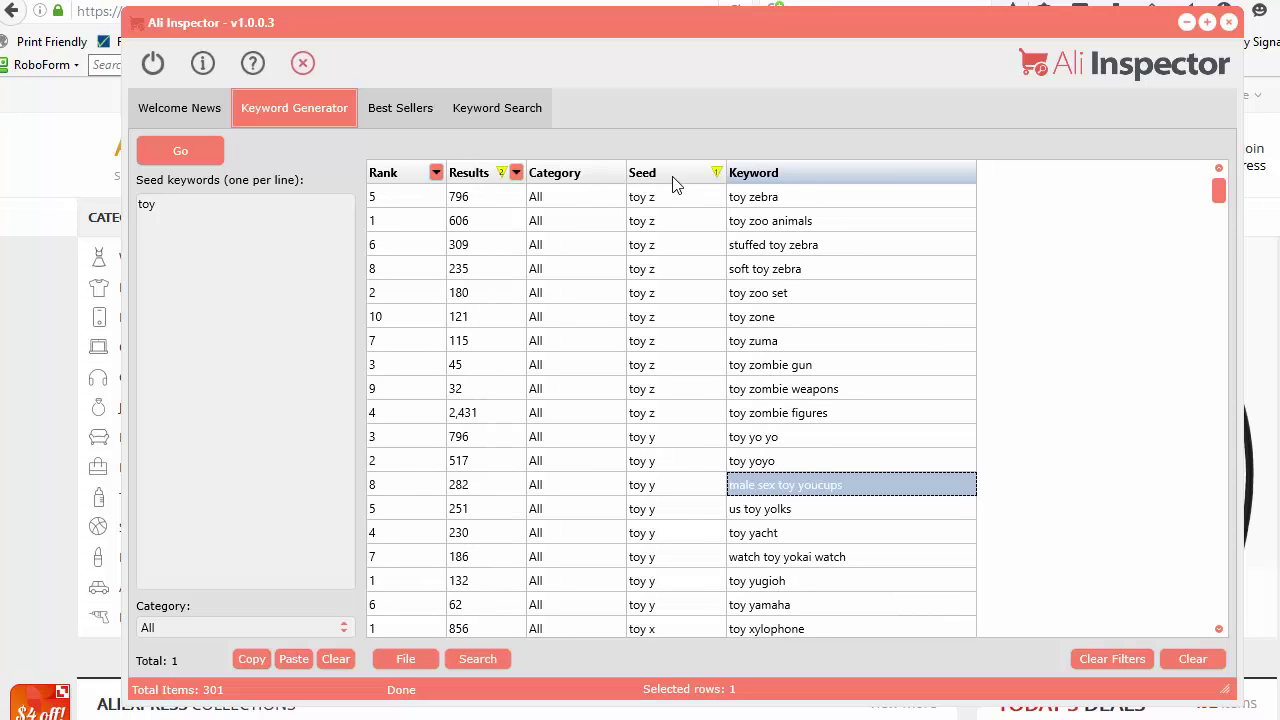
{"action": "left_click", "coordinate": [674, 181]}
{"action": "left_click", "coordinate": [686, 368]}
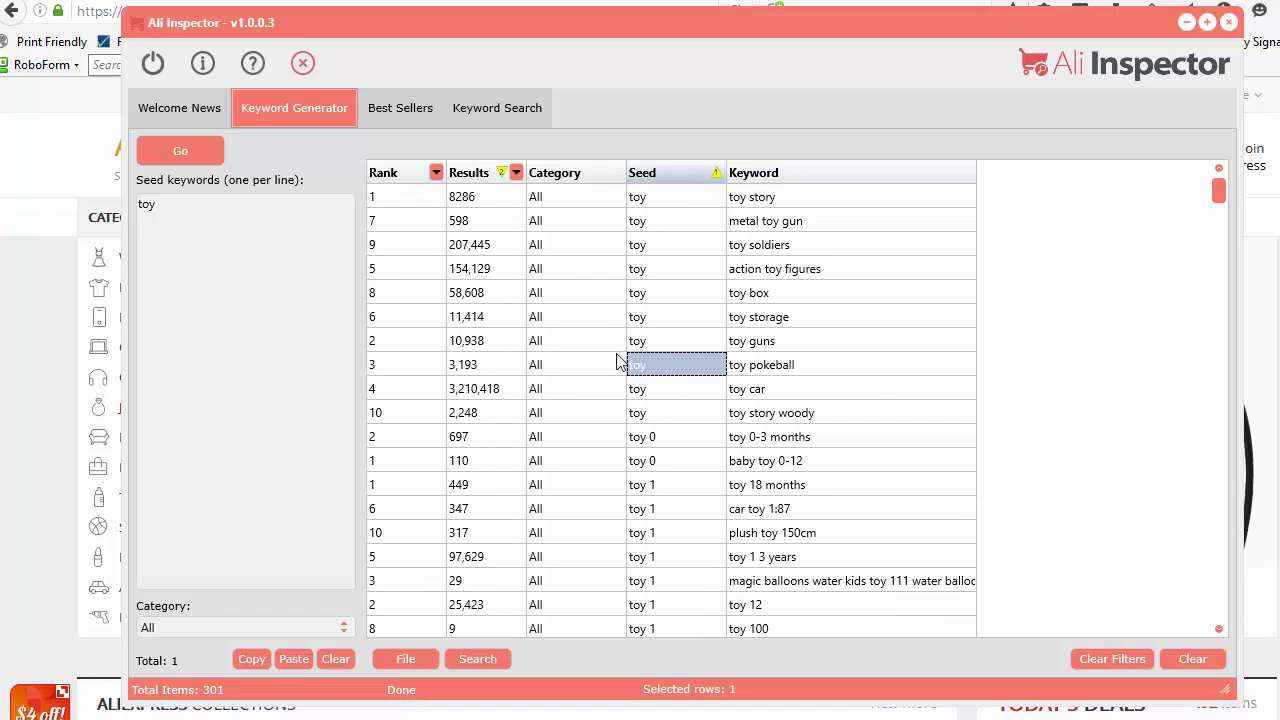
{"action": "left_click", "coordinate": [490, 175]}
{"action": "left_click", "coordinate": [490, 175]}
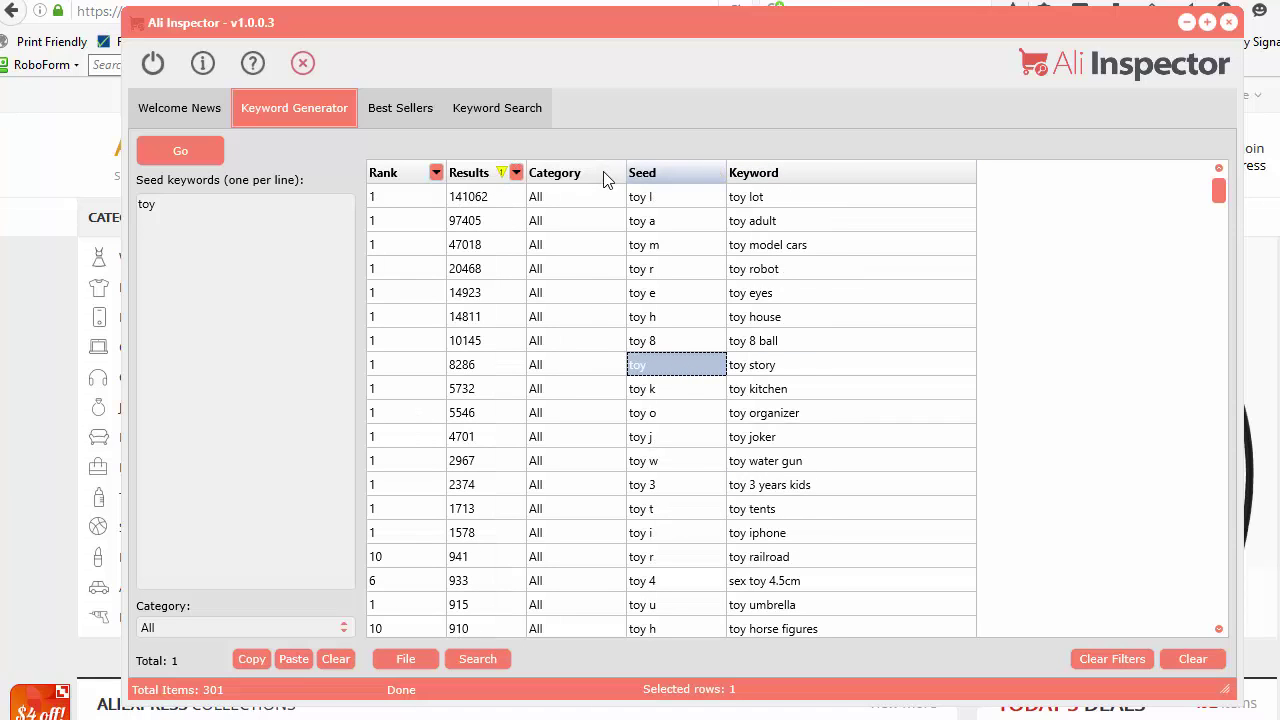
Apply a Rank filter of Less than 3, reposition the window, then clear all filters.
{"action": "left_click", "coordinate": [437, 174]}
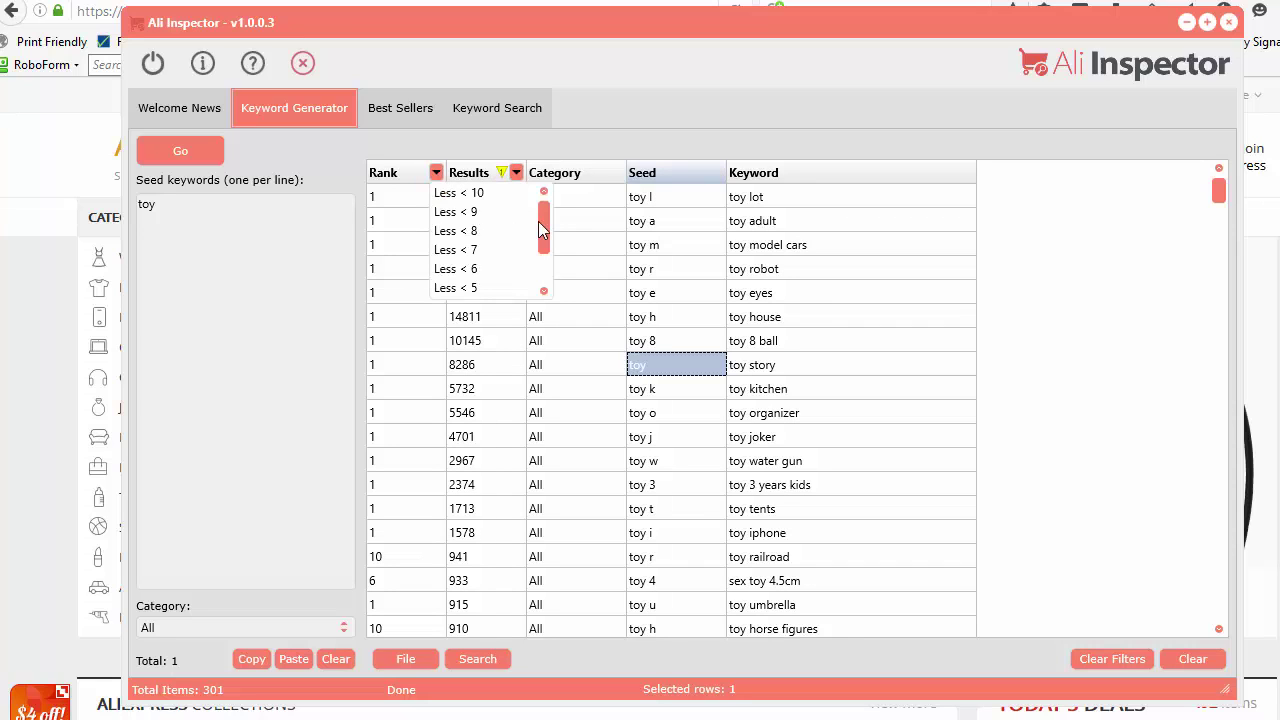
{"action": "scroll", "coordinate": [548, 221], "scroll_direction": "down", "scroll_amount": 1}
{"action": "left_click", "coordinate": [466, 271]}
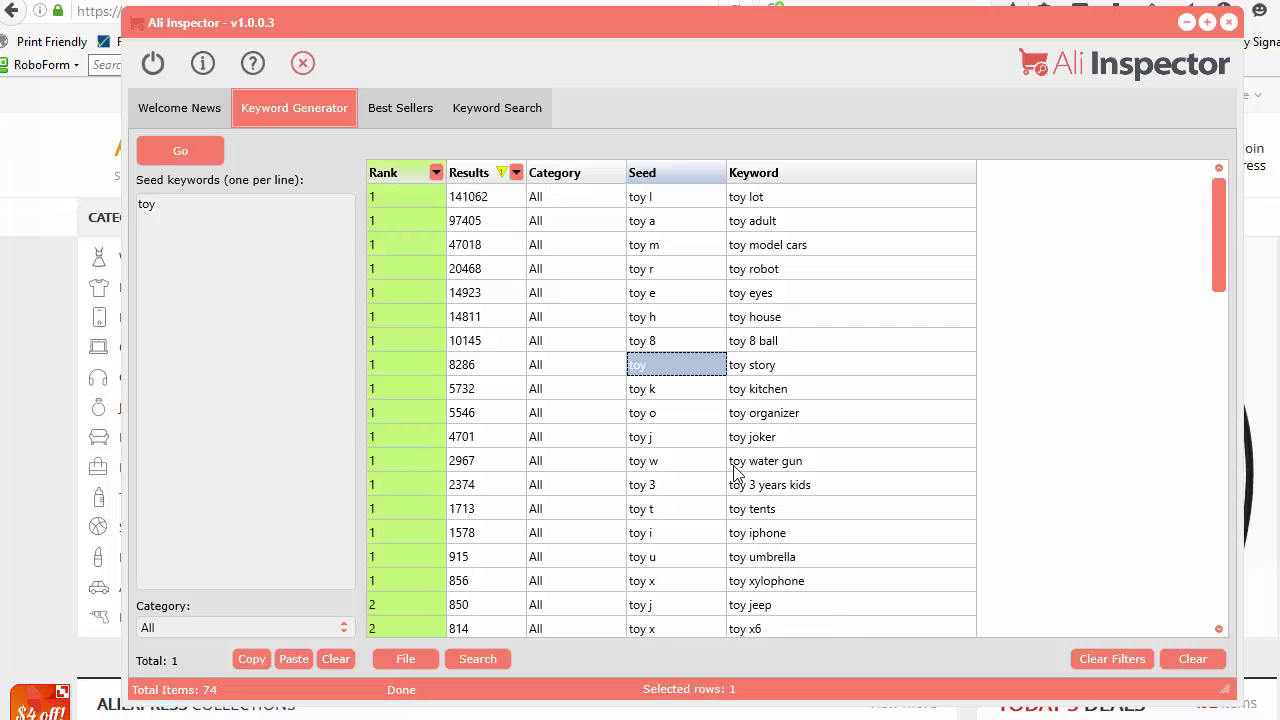
{"action": "mouse_move", "coordinate": [1220, 250]}
{"action": "left_mouse_down"}
{"action": "mouse_move", "coordinate": [1220, 566]}
{"action": "mouse_move", "coordinate": [1220, 245]}
{"action": "left_mouse_up"}
{"action": "left_click_drag", "start_coordinate": [557, 27], "coordinate": [472, 0]}
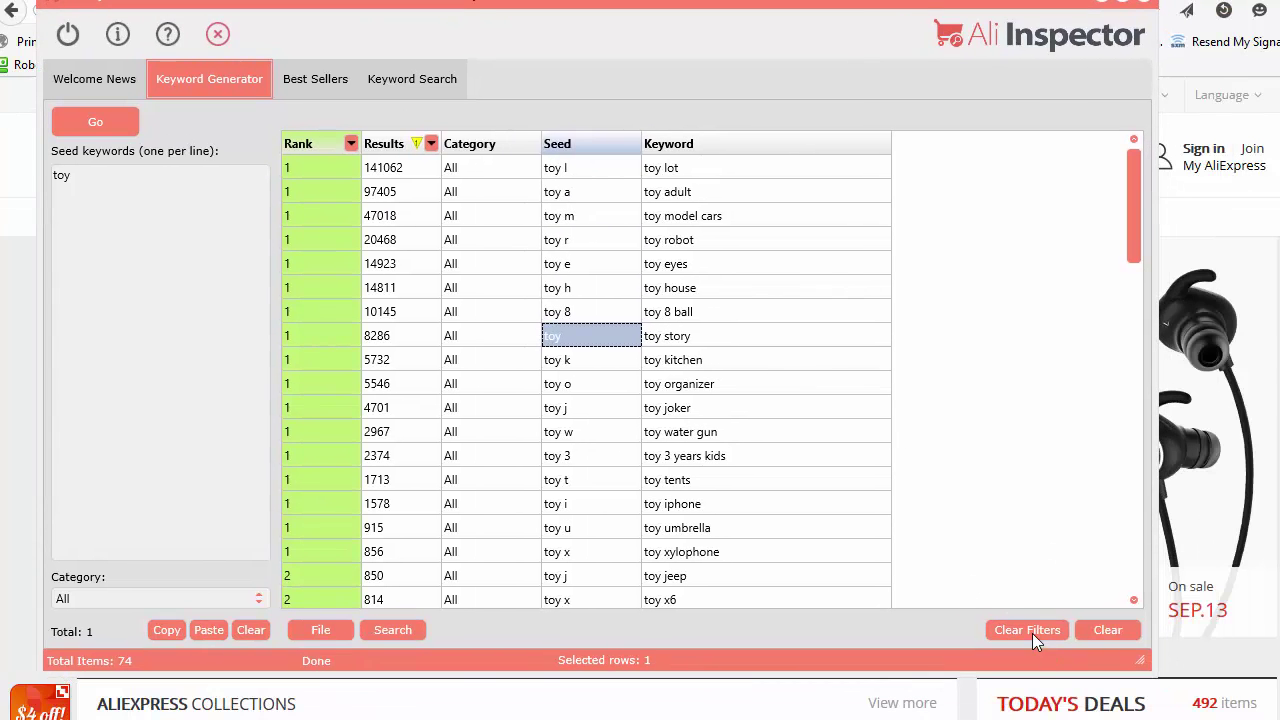
{"action": "left_click", "coordinate": [1021, 632]}
Filter Results to Greater than 50000, leaving 18 high-volume toy keywords.
{"action": "right_click", "coordinate": [573, 277]}
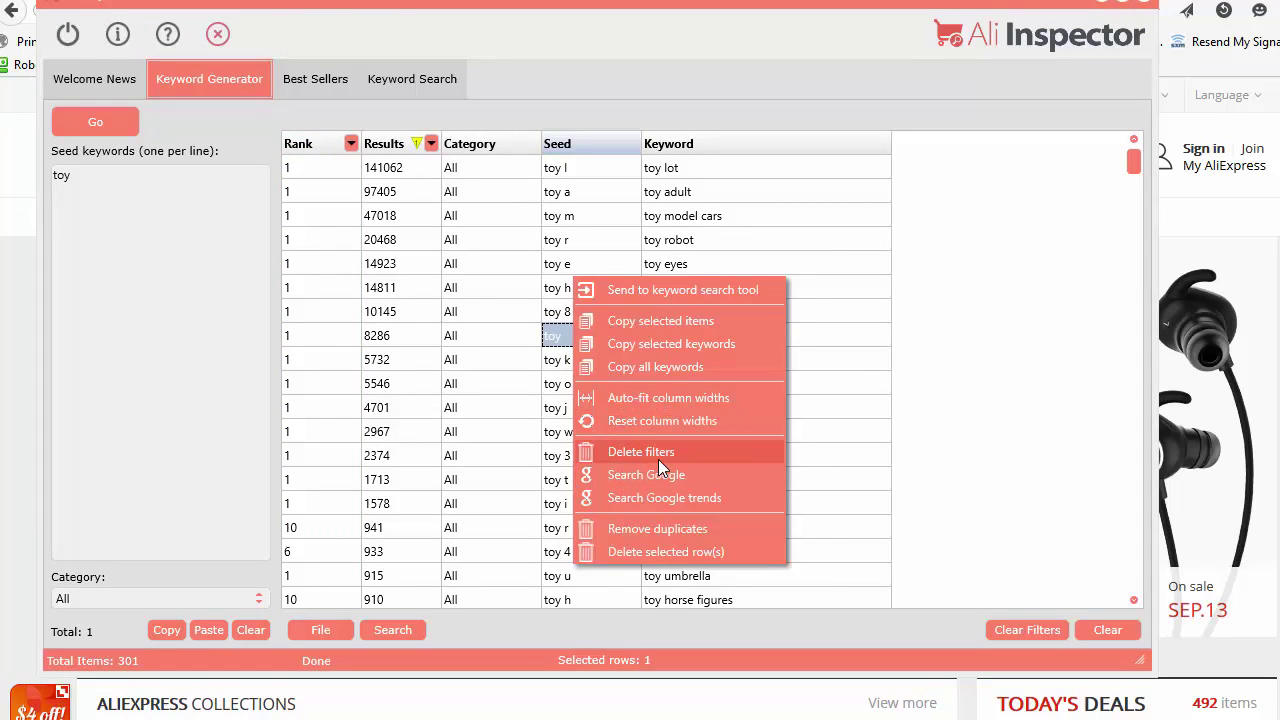
{"action": "left_click", "coordinate": [431, 144]}
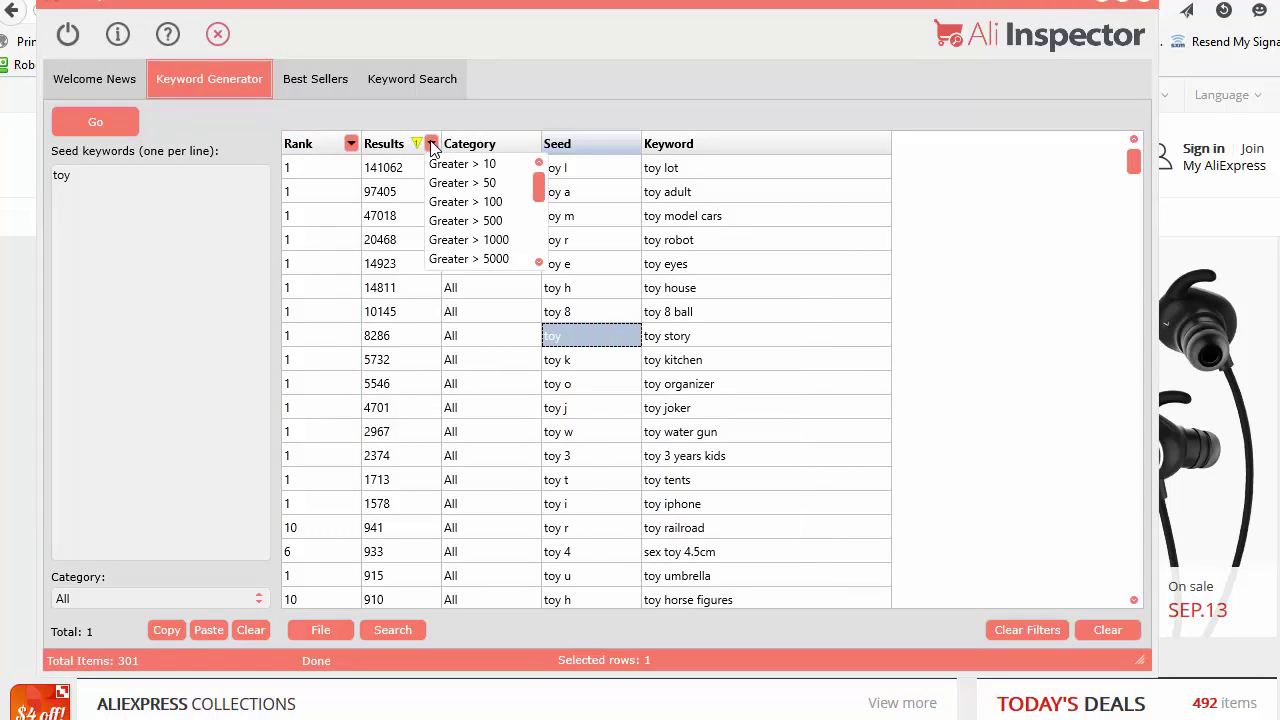
{"action": "scroll", "coordinate": [460, 228], "scroll_direction": "down", "scroll_amount": 5}
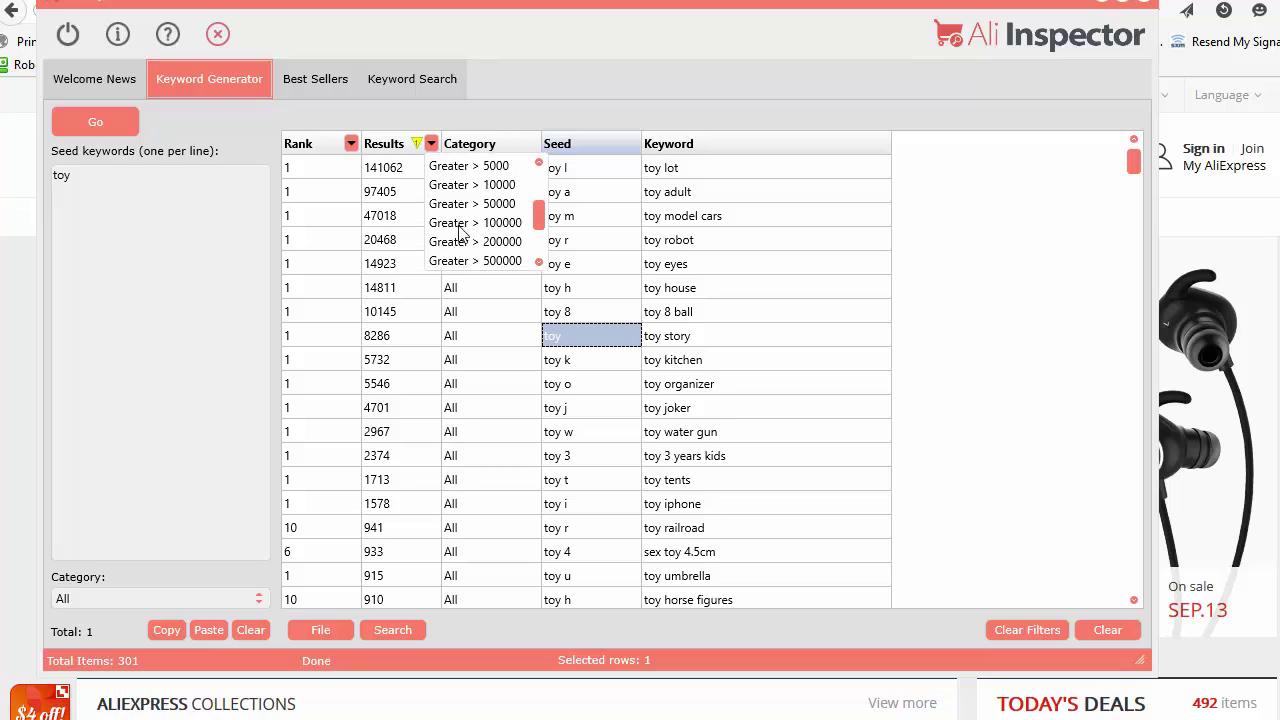
{"action": "left_click", "coordinate": [455, 204]}
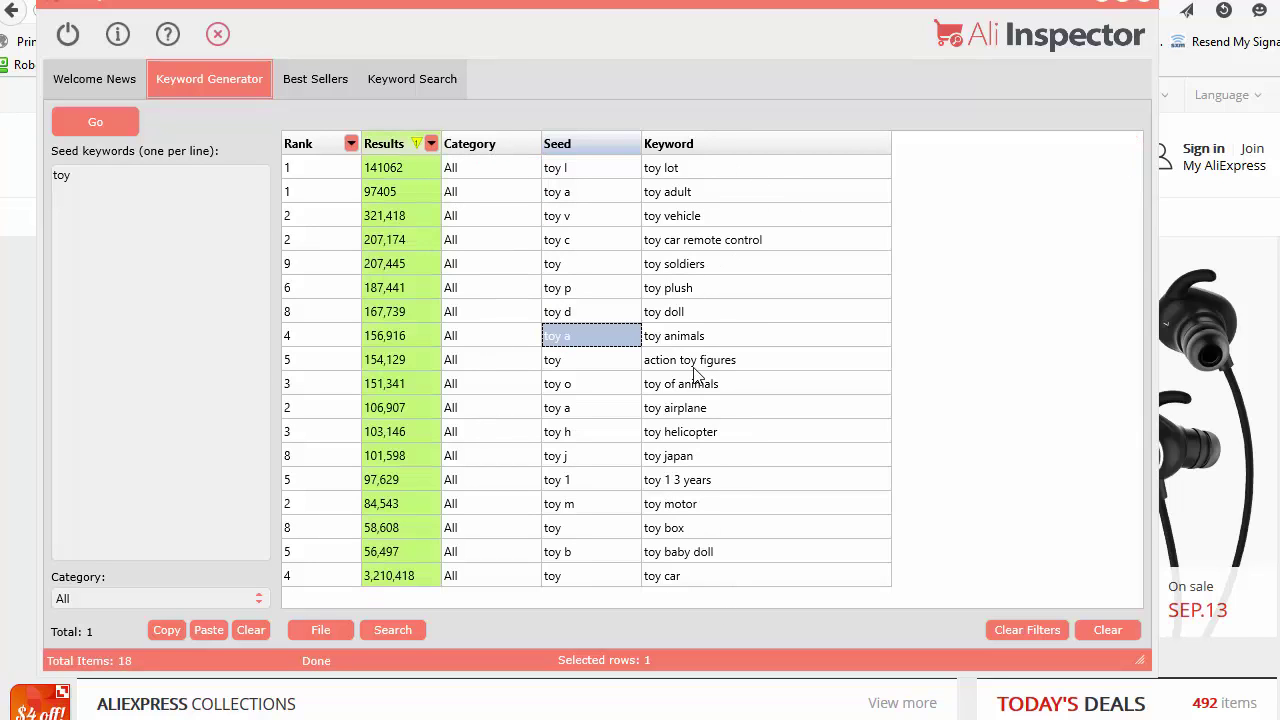
Sort the filtered keywords by rank, select several, and open the context menu for toy helicopter.
{"action": "left_click", "coordinate": [314, 150]}
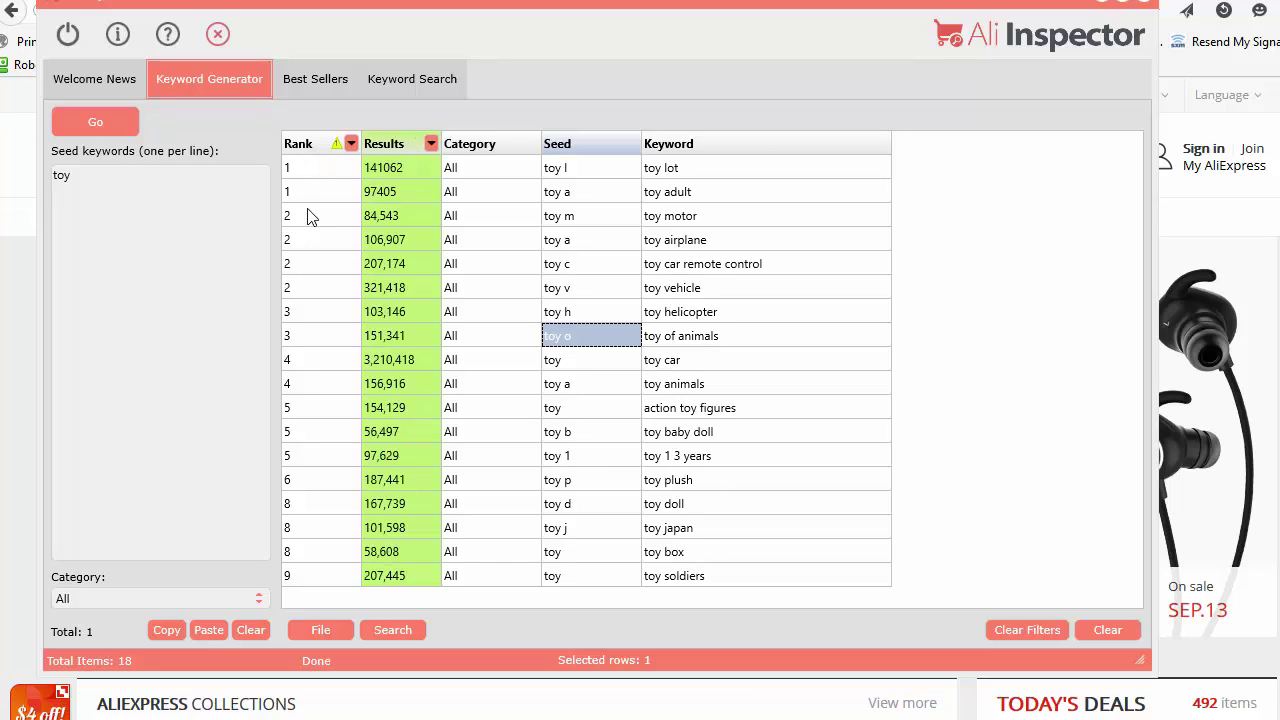
{"action": "left_click", "coordinate": [686, 192]}
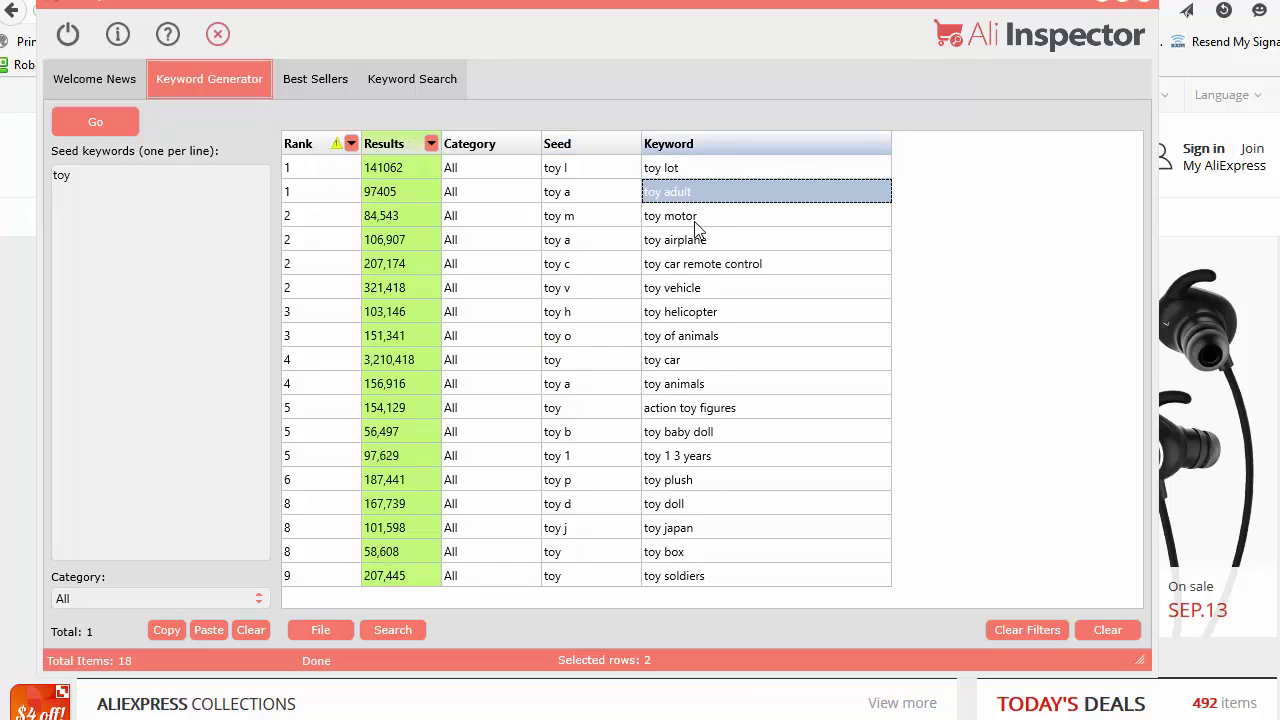
{"action": "left_click", "coordinate": [695, 220]}
{"action": "left_click", "coordinate": [814, 167]}
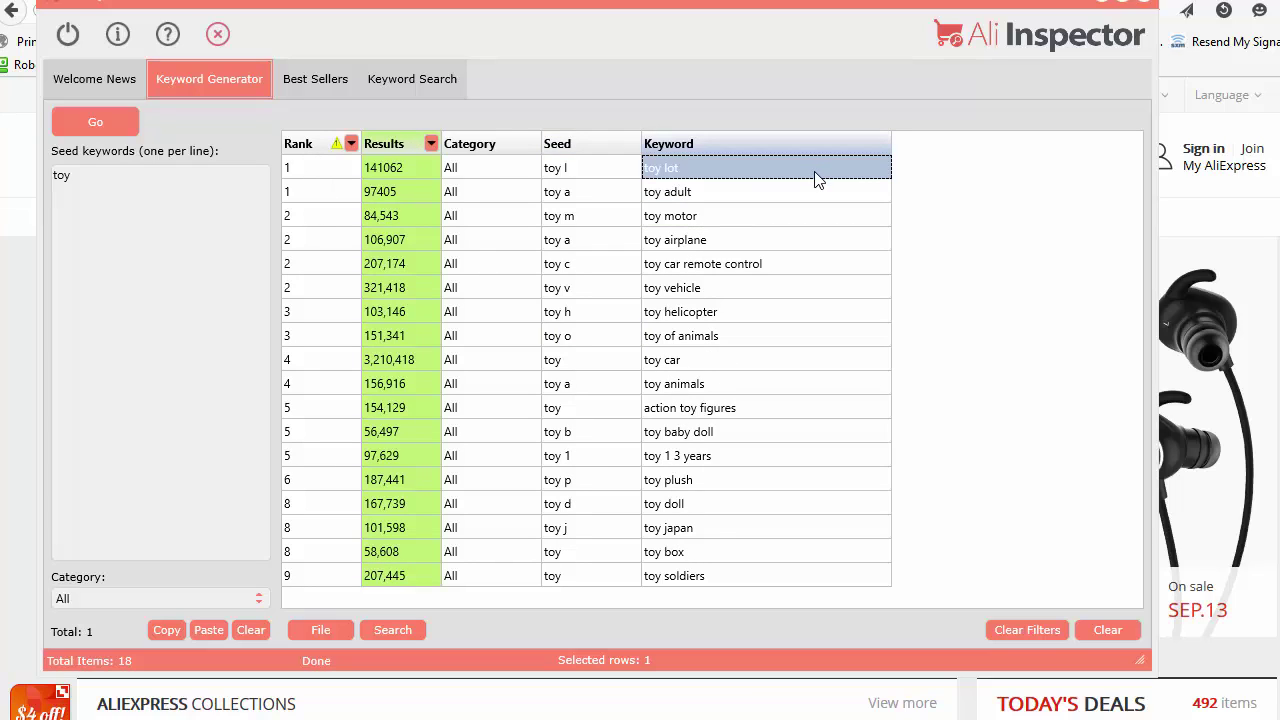
{"action": "left_click", "coordinate": [722, 292]}
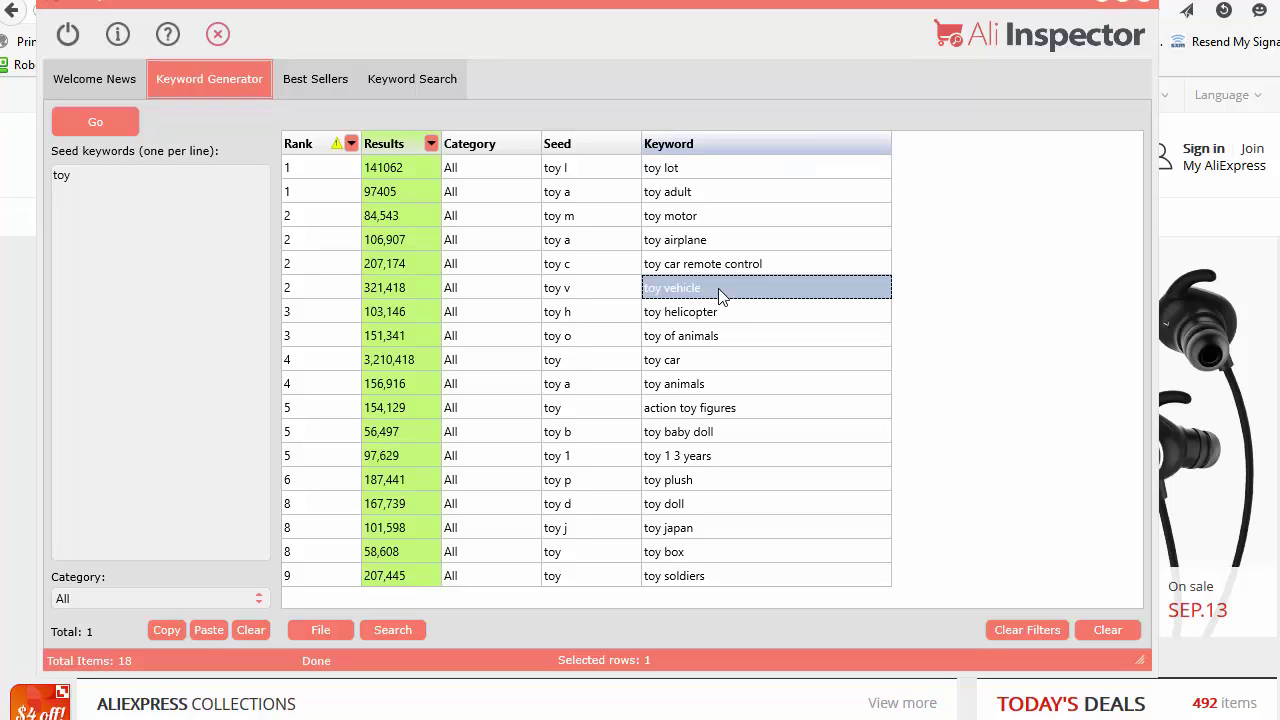
{"action": "left_click", "coordinate": [730, 309]}
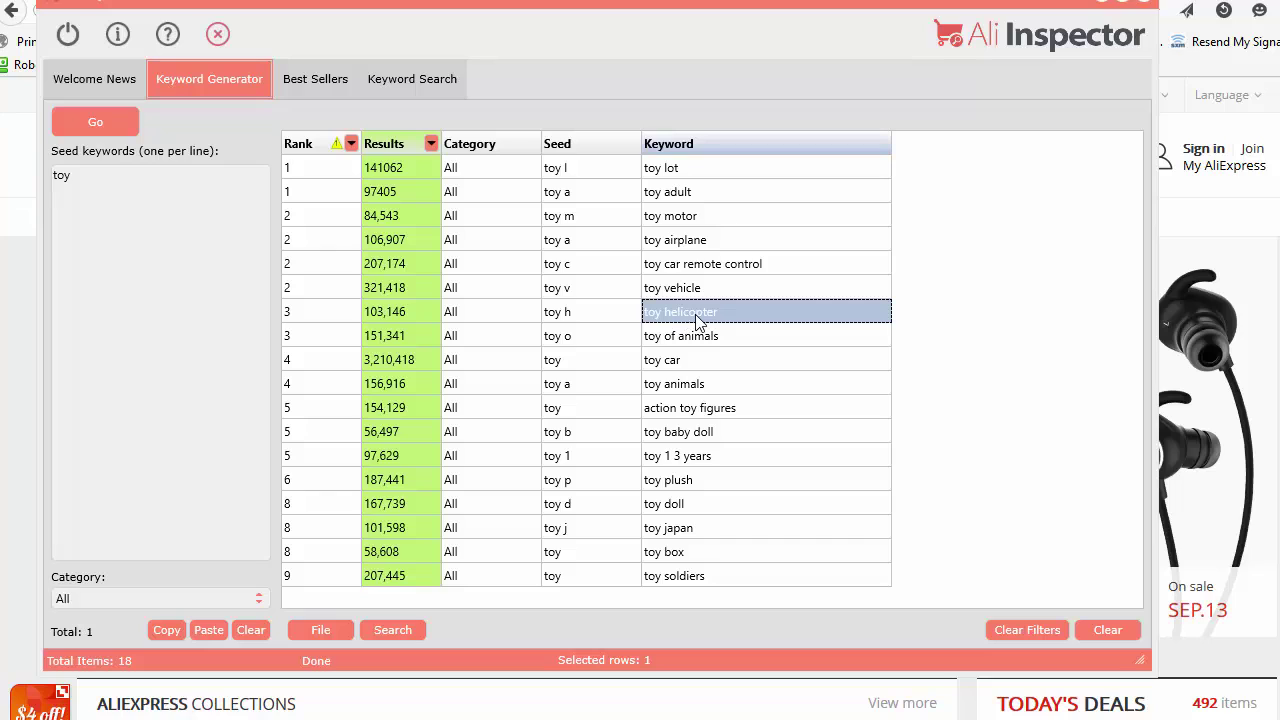
{"action": "right_click", "coordinate": [696, 315]}
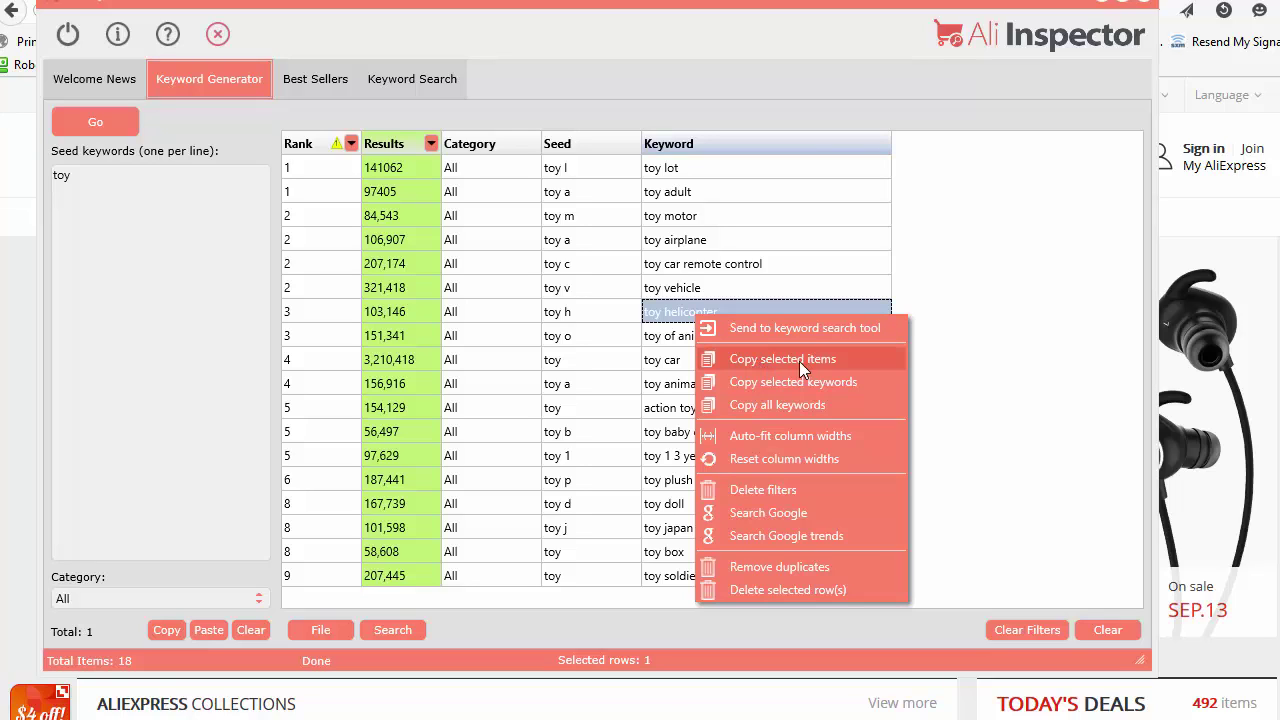
Copy the eight keyword rows from toy airplane to action toy figures and paste them into Notepad.
{"action": "left_click_drag", "start_coordinate": [557, 240], "coordinate": [725, 407]}
{"action": "right_click", "coordinate": [724, 404]}
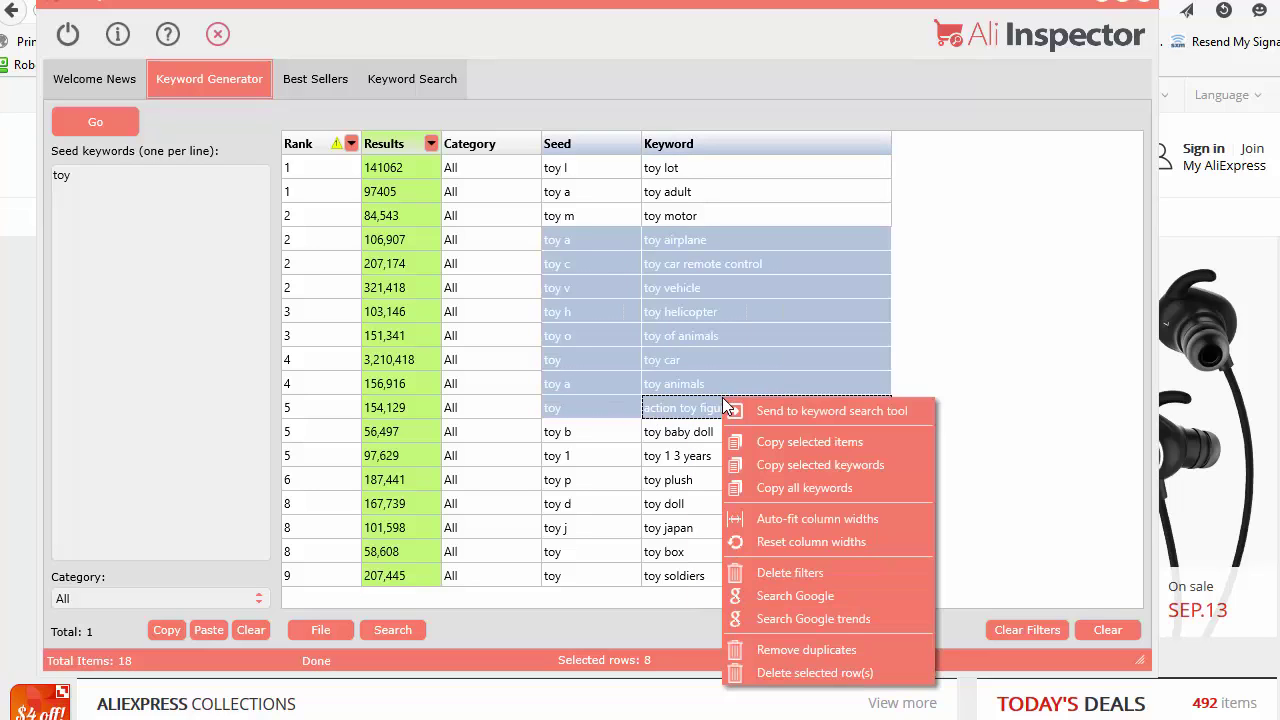
{"action": "left_click", "coordinate": [798, 443]}
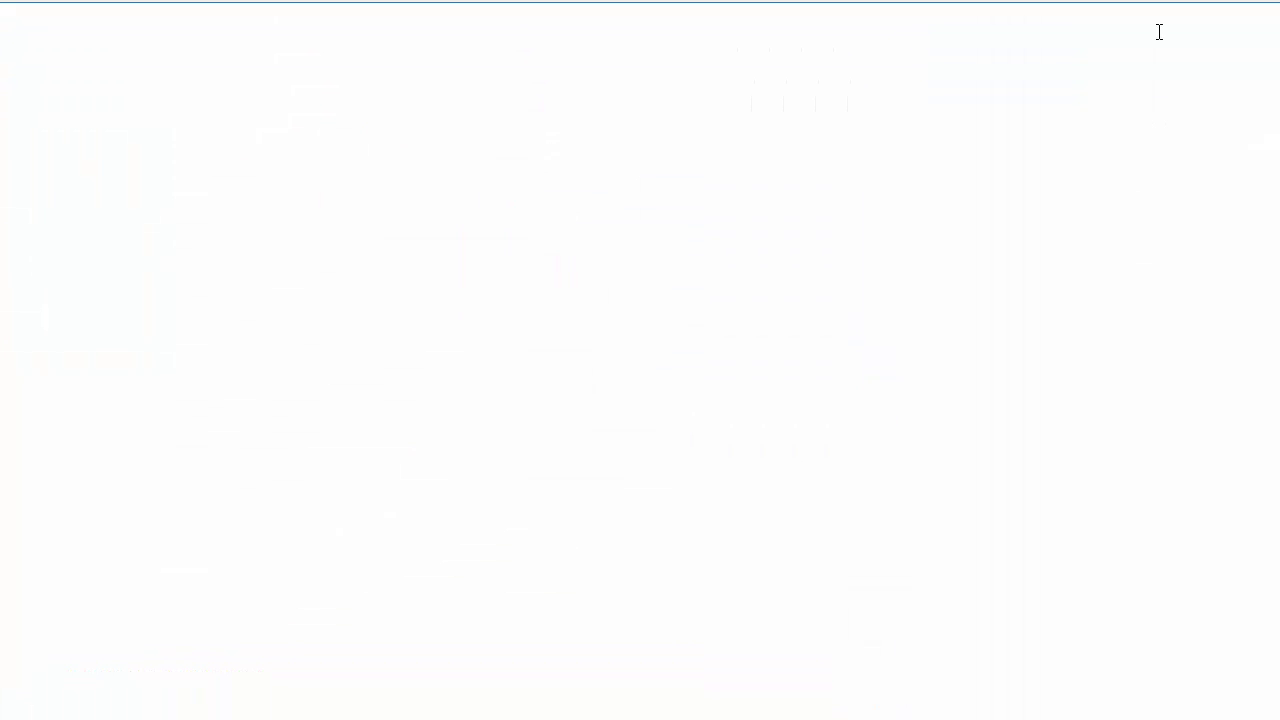
{"action": "right_click", "coordinate": [455, 204]}
{"action": "left_click", "coordinate": [519, 292]}
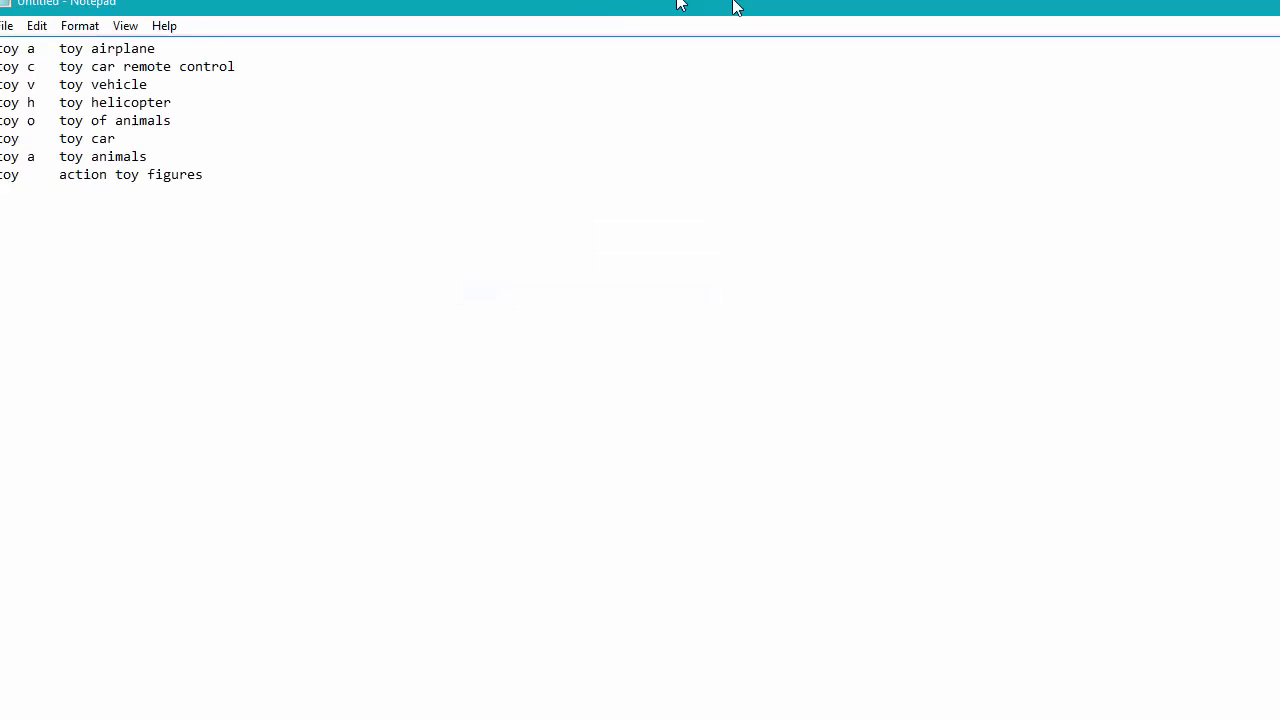
Move Notepad aside, bring the keyword table forward and select the toy of animals keyword.
{"action": "left_click_drag", "start_coordinate": [560, 14], "coordinate": [518, 395]}
{"action": "left_click", "coordinate": [752, 8]}
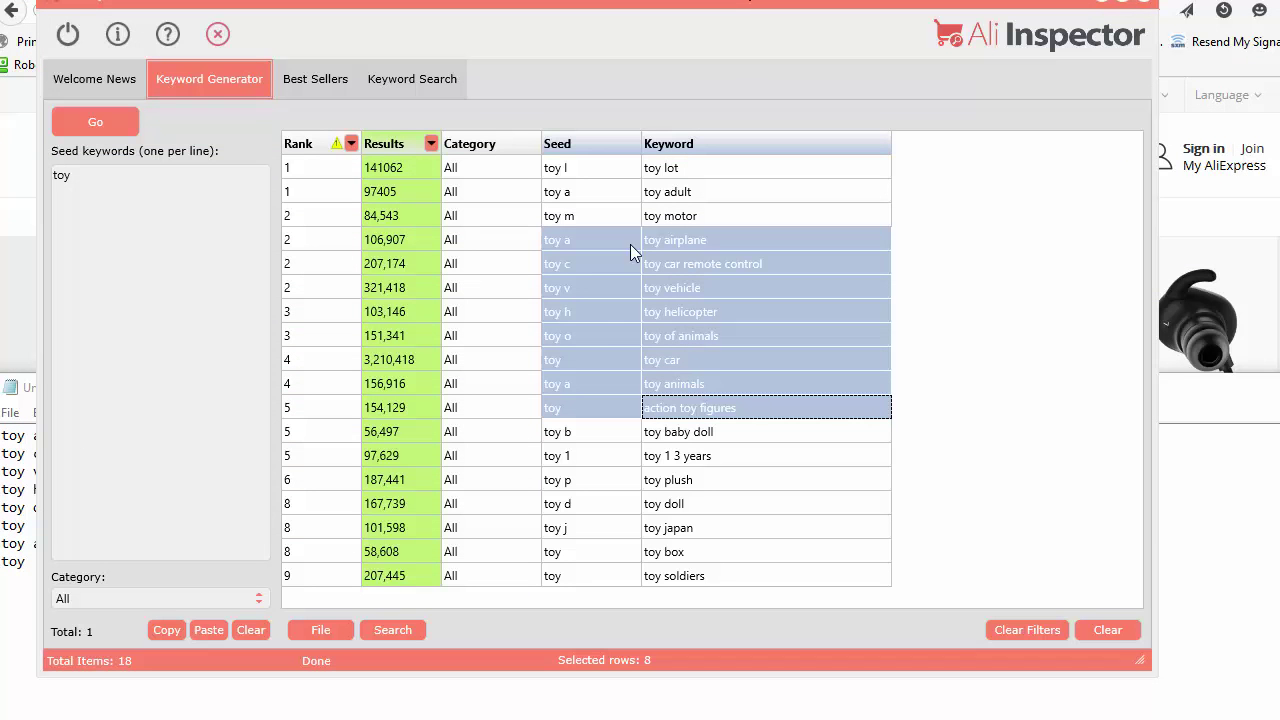
{"action": "left_click", "coordinate": [674, 338]}
Run a Google search for toy motor, then return and reselect rows toy airplane to action toy figures.
{"action": "left_click", "coordinate": [567, 224]}
{"action": "right_click", "coordinate": [569, 232]}
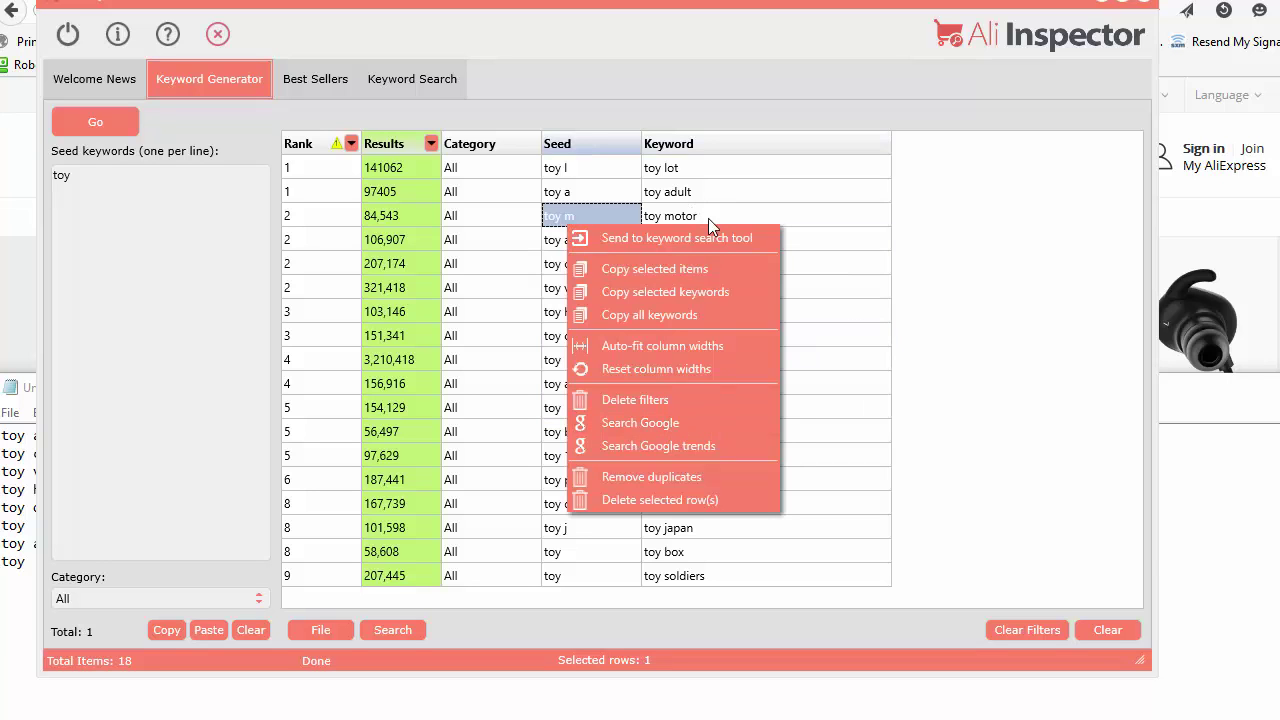
{"action": "left_click", "coordinate": [657, 424]}
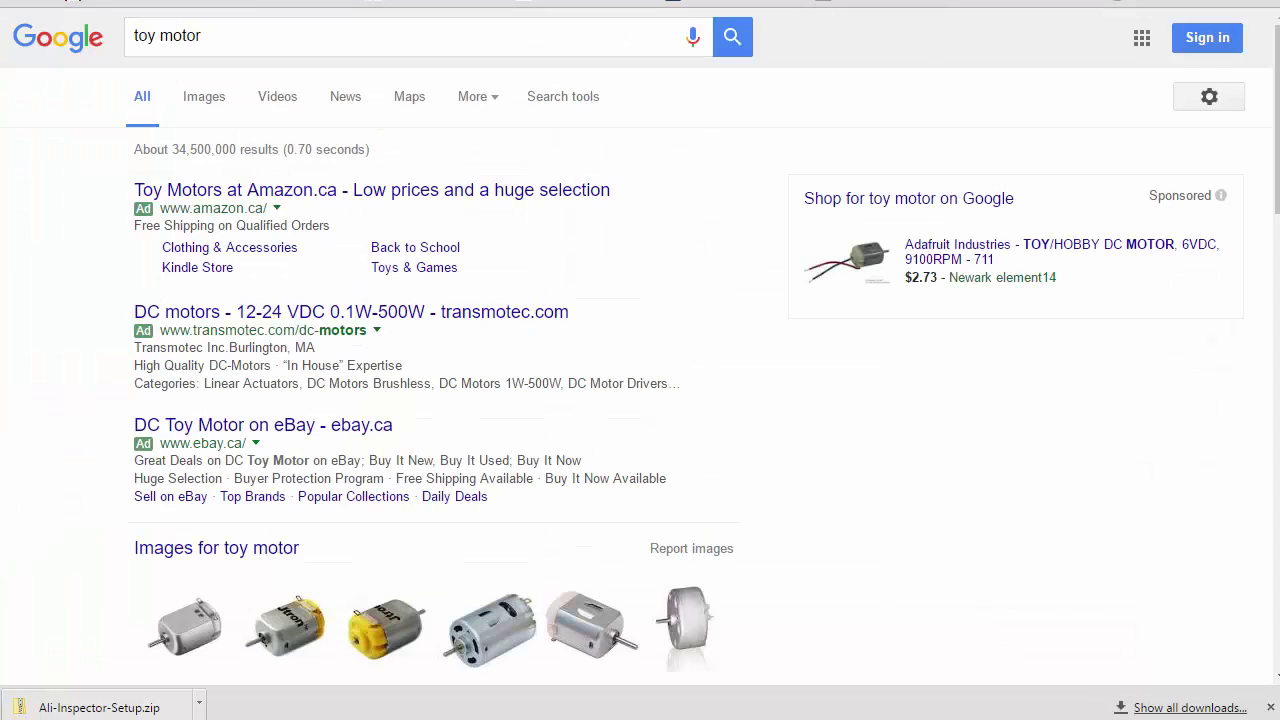
{"action": "key", "text": "alt+Tab"}
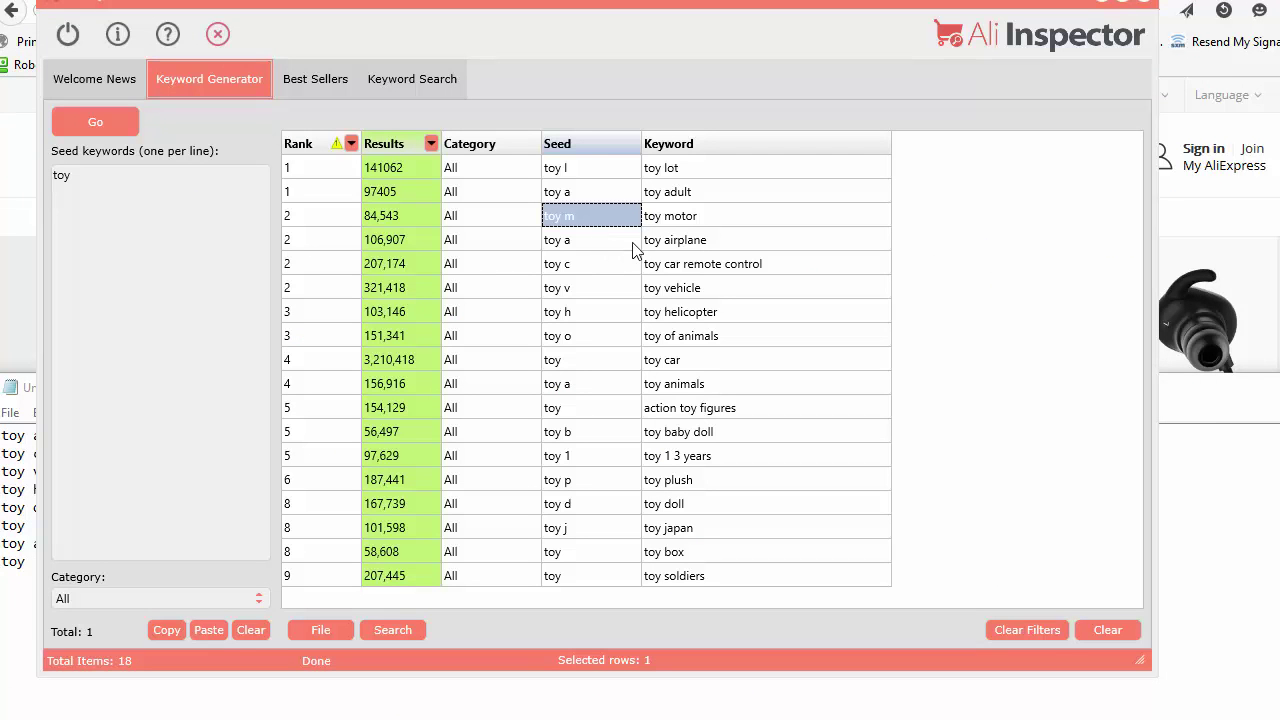
{"action": "left_click_drag", "start_coordinate": [572, 246], "coordinate": [700, 408]}
Extend the selection down to toy plush and run a Google search on the selected keywords.
{"action": "left_click", "coordinate": [731, 470], "text": "shift"}
{"action": "right_click", "coordinate": [656, 430]}
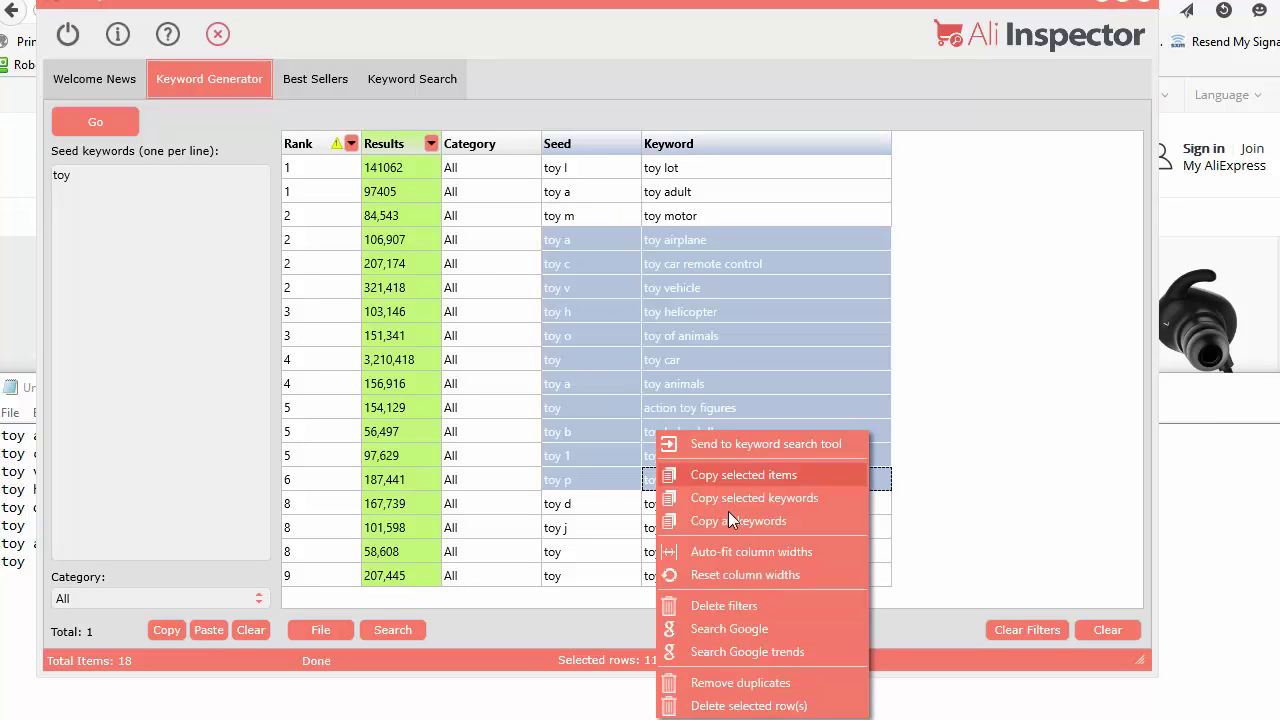
{"action": "left_click", "coordinate": [749, 632]}
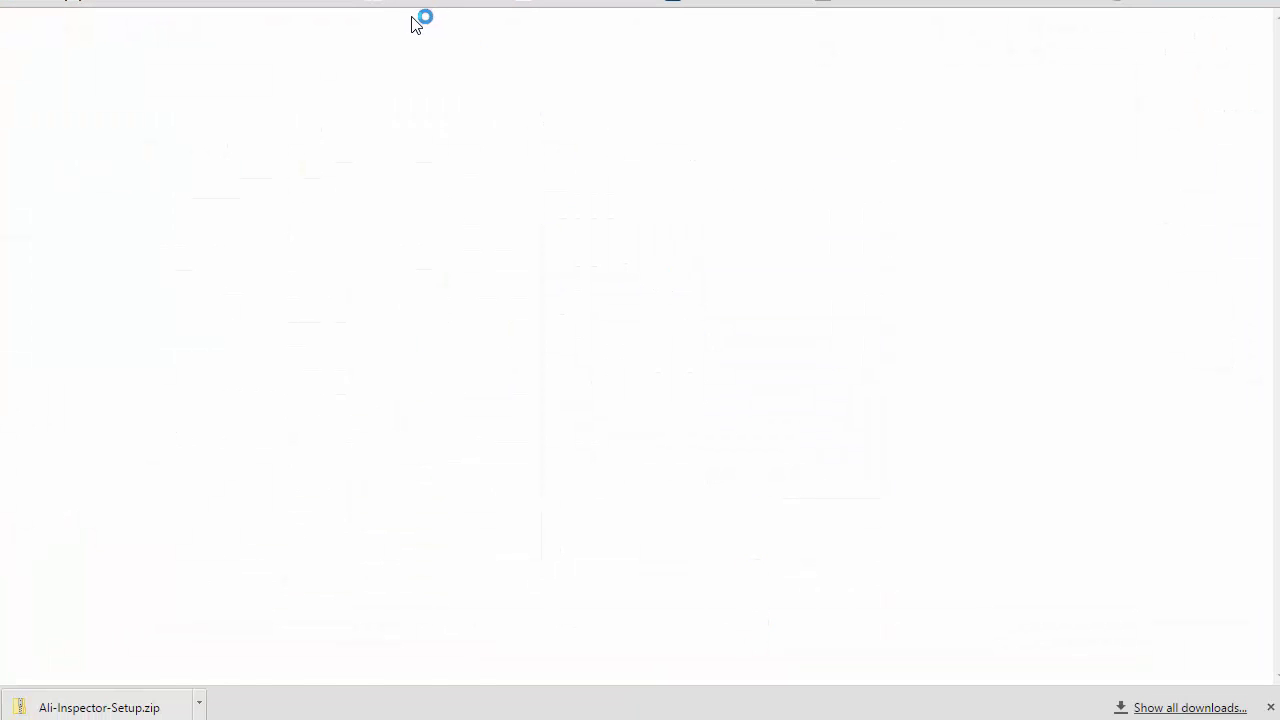
{"action": "key", "text": "alt+Tab"}
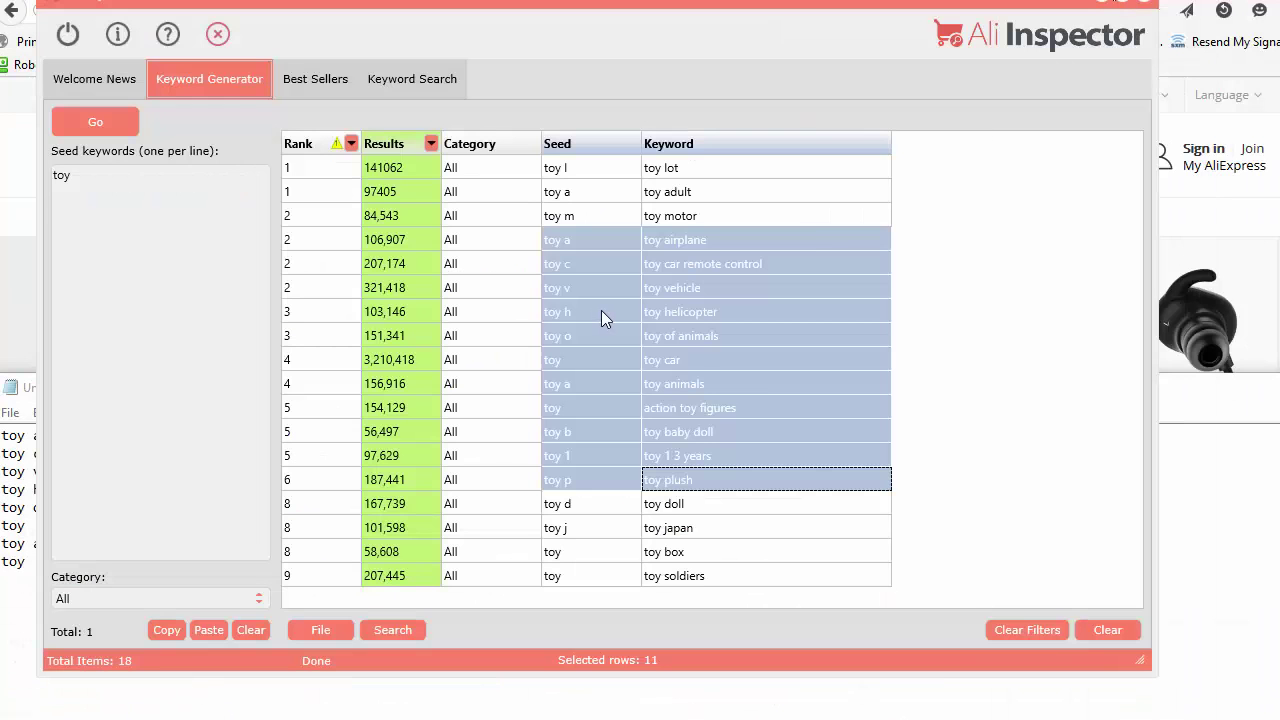
Send the toy helicopter keyword to Google Trends.
{"action": "left_click", "coordinate": [601, 310]}
{"action": "right_click", "coordinate": [657, 317]}
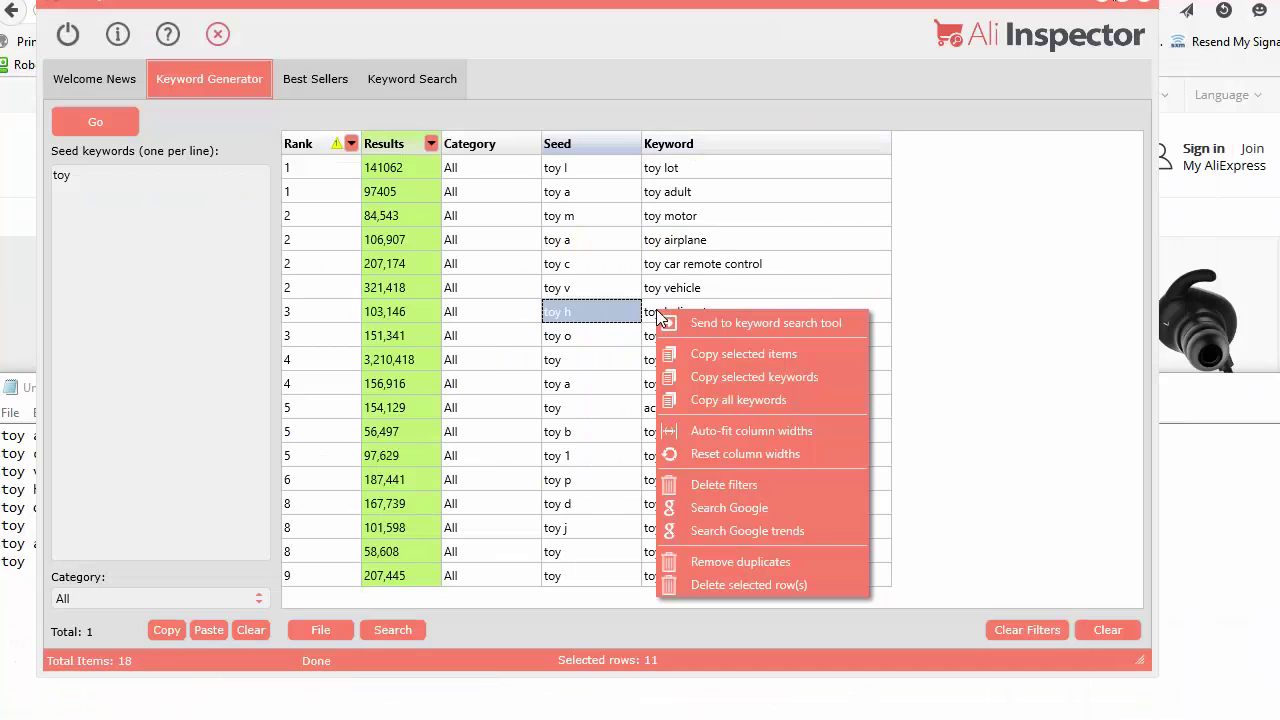
{"action": "left_click", "coordinate": [745, 531]}
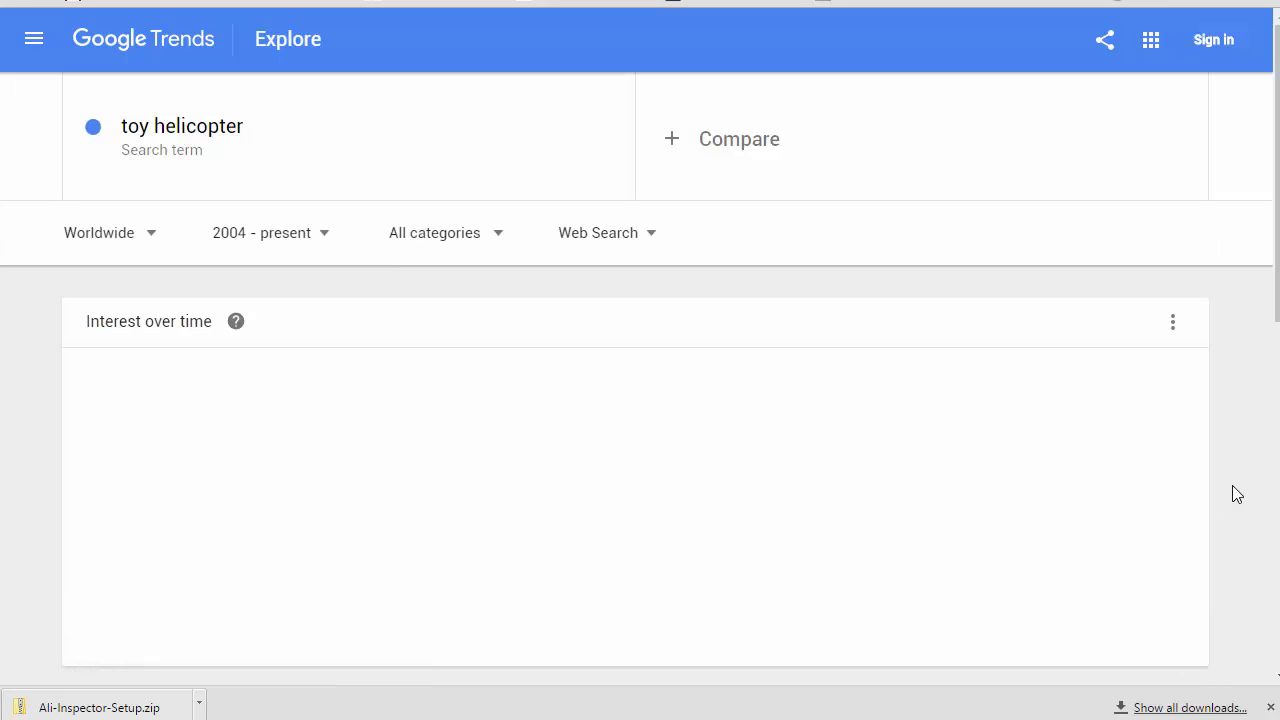
Scroll through toy helicopter's Google Trends interest over time, interest by region and related queries.
{"action": "scroll", "coordinate": [1238, 515], "scroll_direction": "down", "scroll_amount": 2}
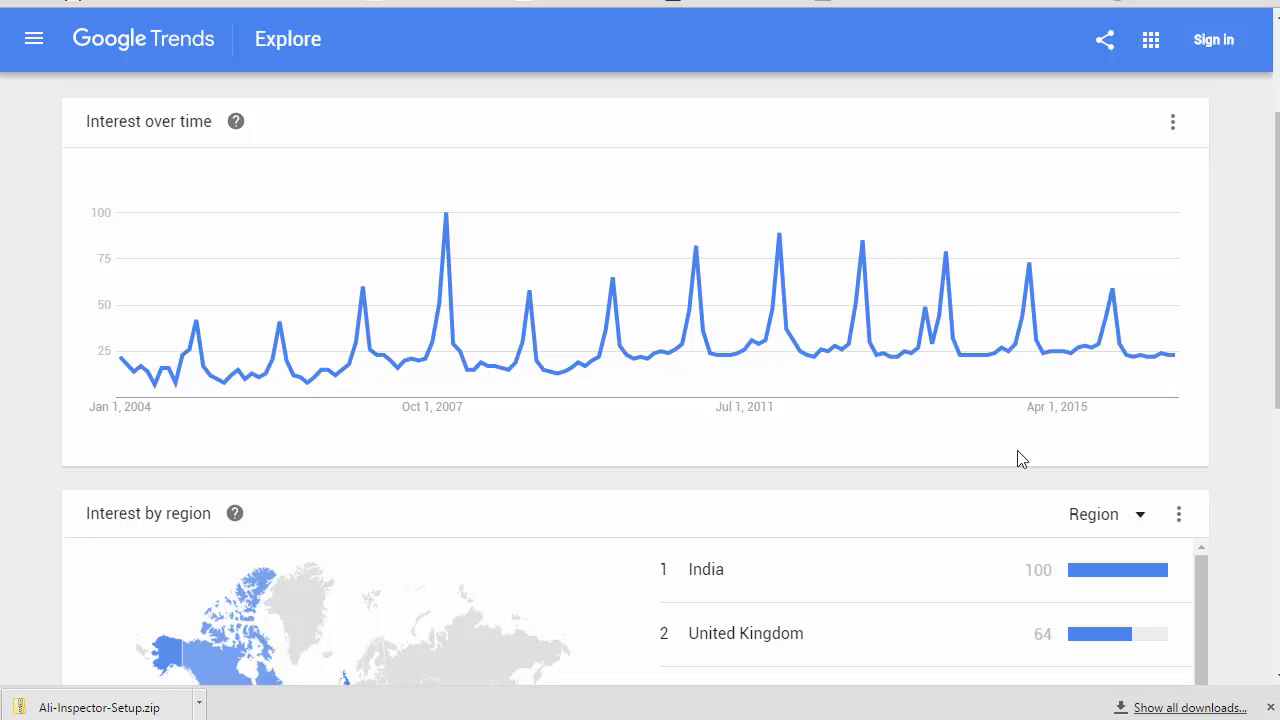
{"action": "scroll", "coordinate": [1020, 458], "scroll_direction": "down", "scroll_amount": 3}
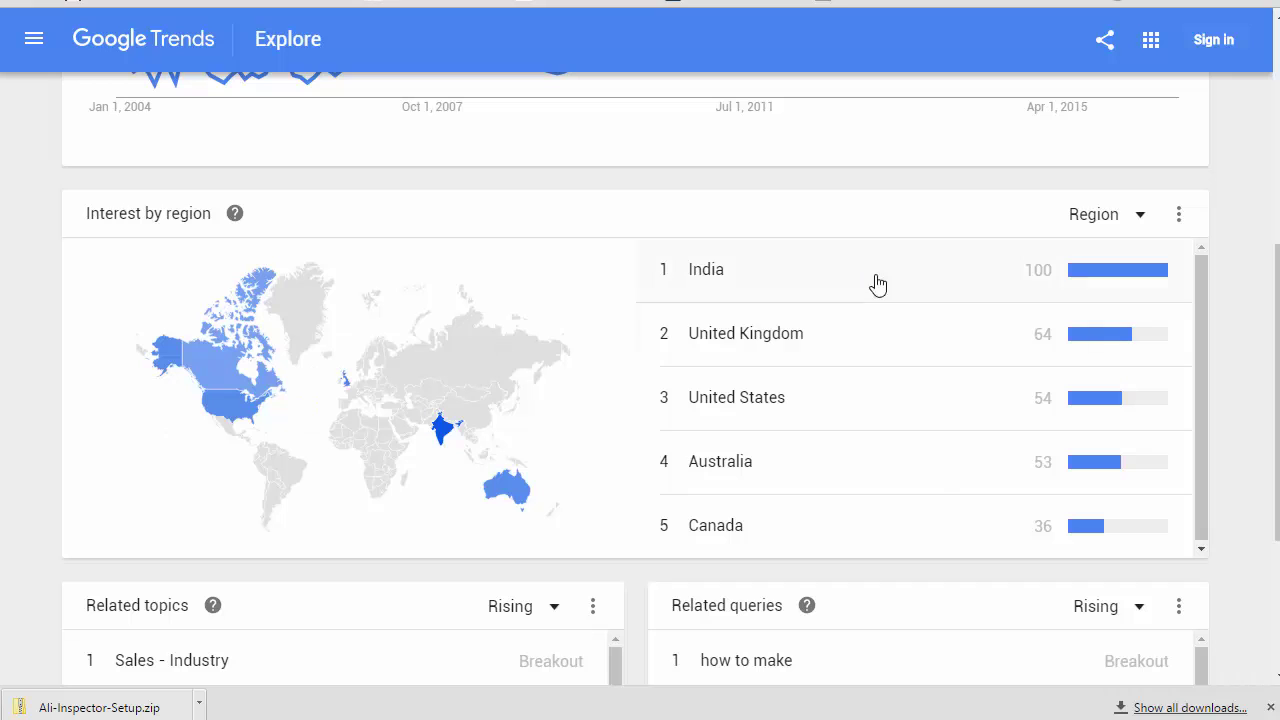
{"action": "scroll", "coordinate": [946, 489], "scroll_direction": "down", "scroll_amount": 3}
{"action": "scroll", "coordinate": [831, 594], "scroll_direction": "down", "scroll_amount": 3}
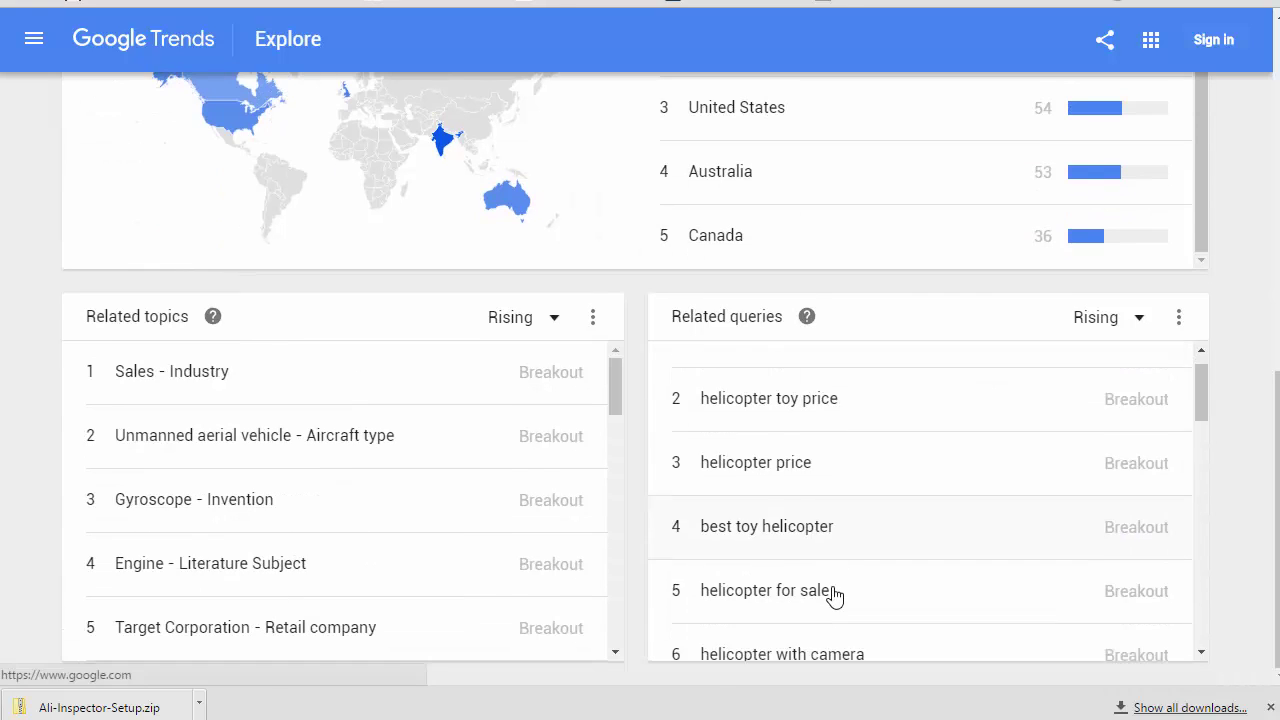
{"action": "scroll", "coordinate": [337, 403], "scroll_direction": "down", "scroll_amount": 5}
{"action": "scroll", "coordinate": [1250, 600], "scroll_direction": "up", "scroll_amount": 9}
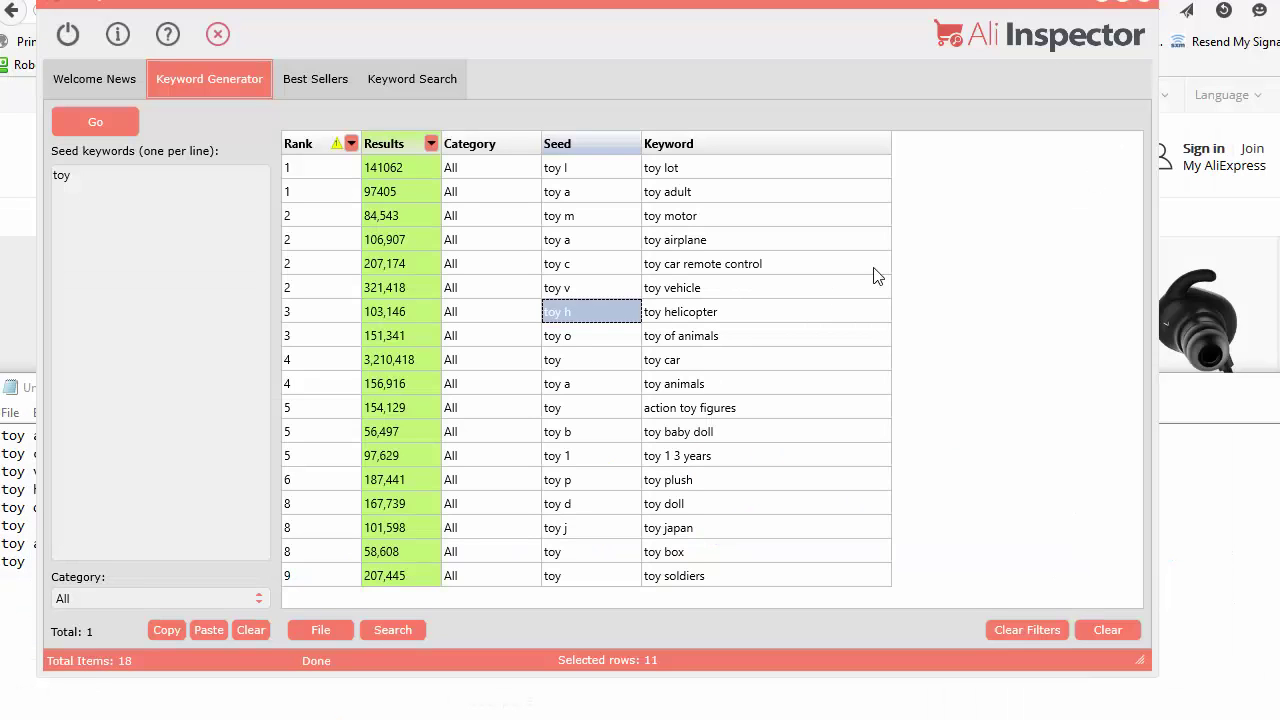
Send toy helicopter to the Keyword Search tool and enlarge the window to view its 213 products.
{"action": "left_click", "coordinate": [678, 212]}
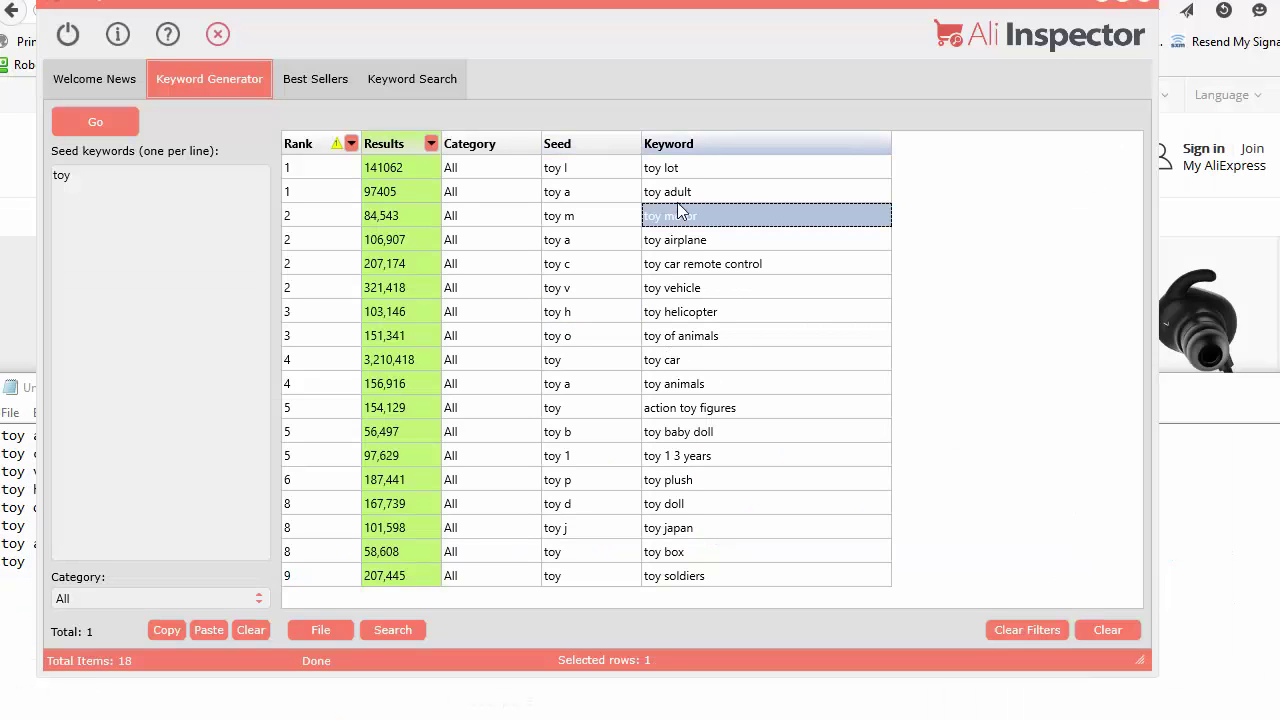
{"action": "left_click", "coordinate": [722, 245]}
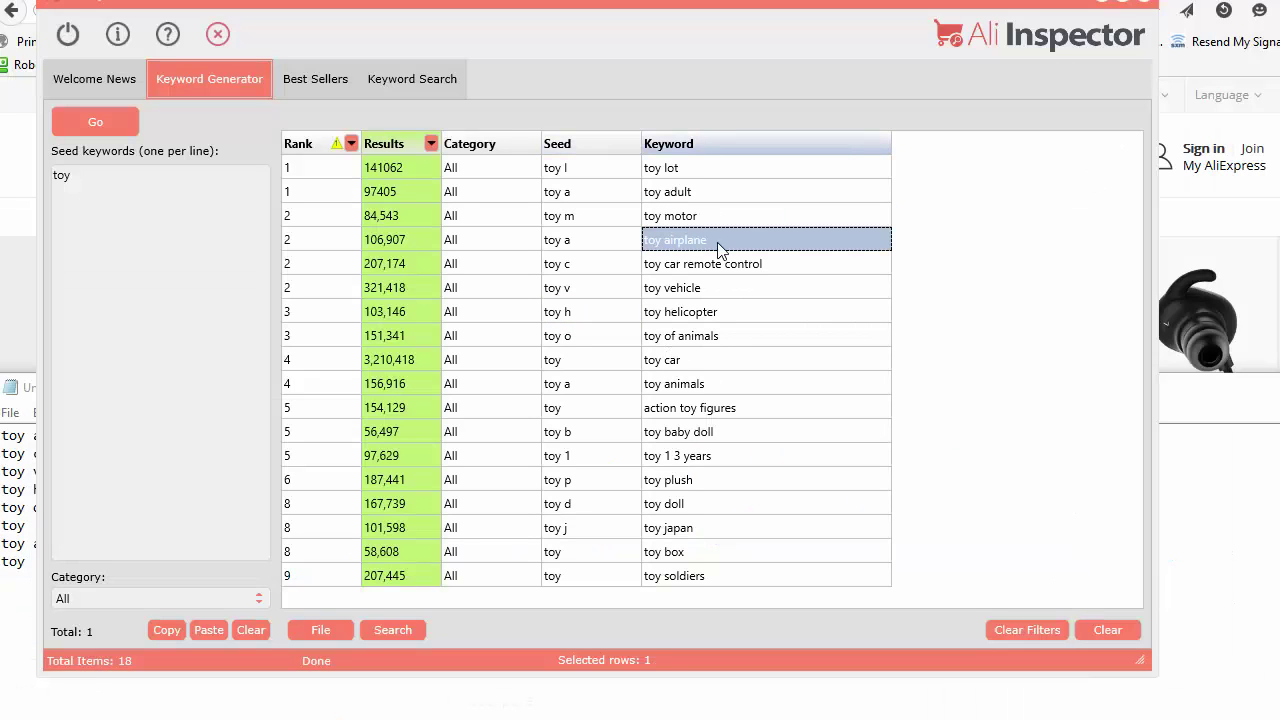
{"action": "left_click", "coordinate": [707, 314]}
{"action": "right_click", "coordinate": [705, 312]}
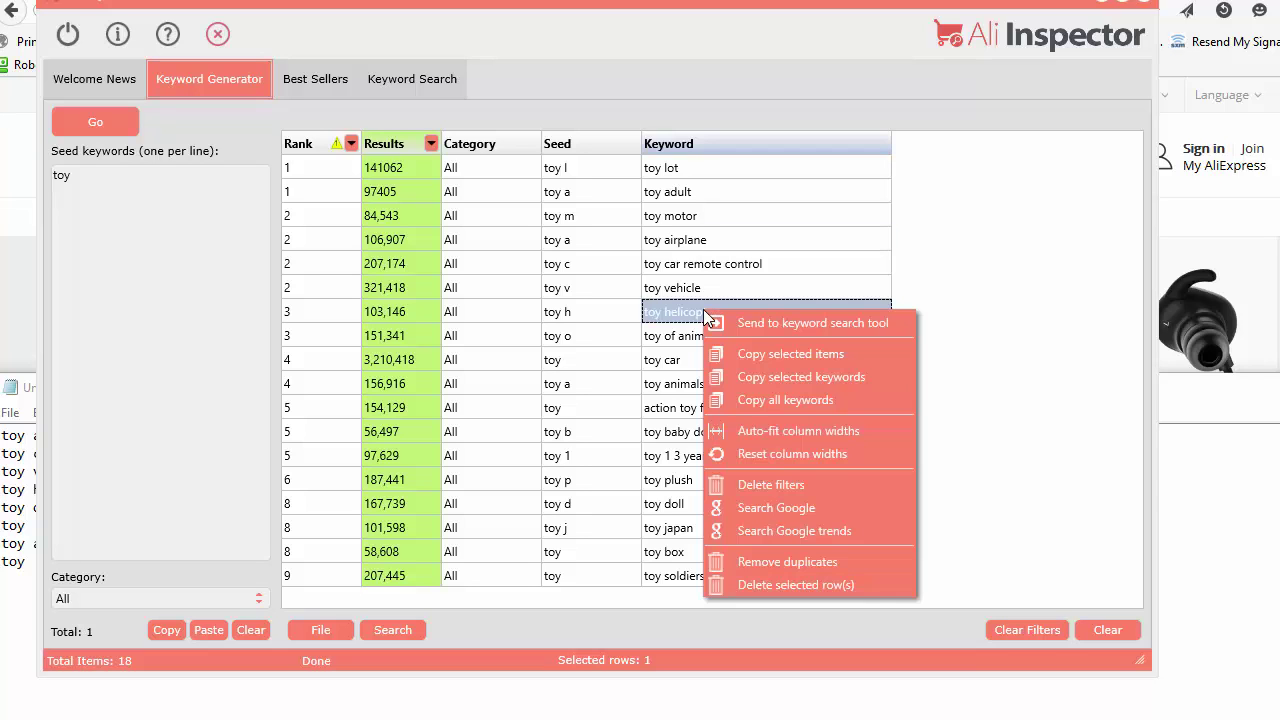
{"action": "left_click", "coordinate": [808, 324]}
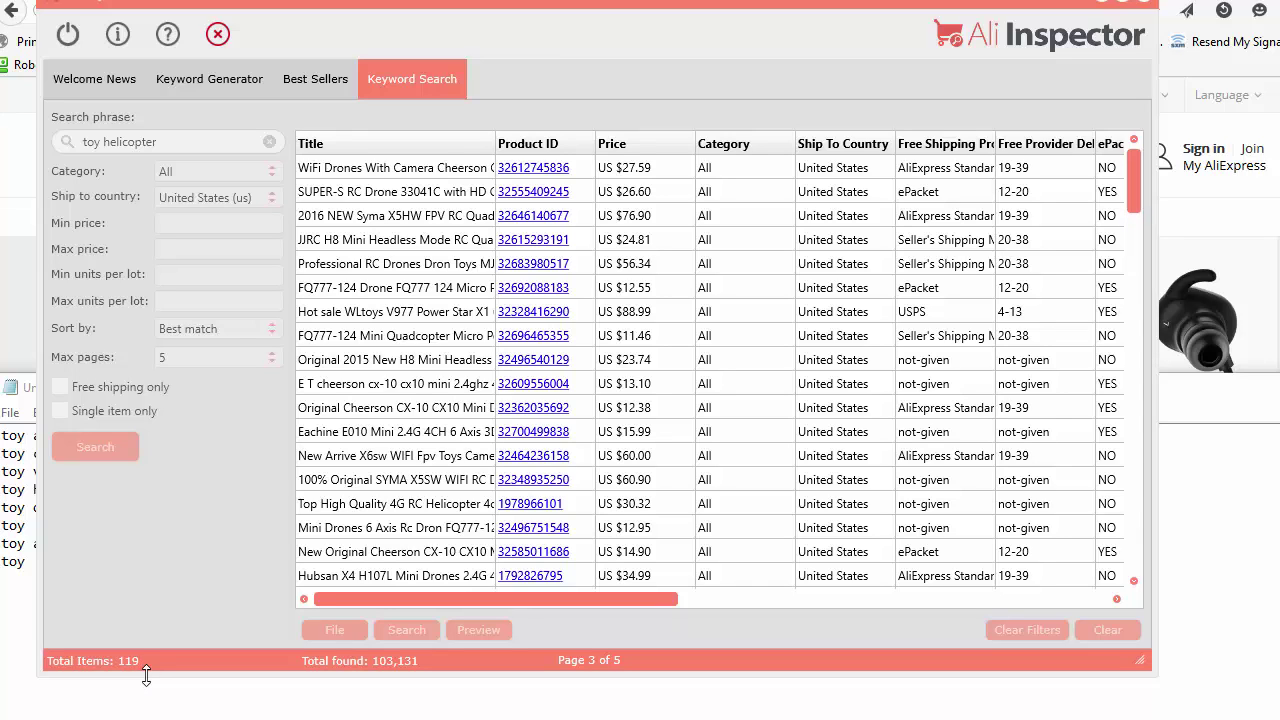
{"action": "left_click_drag", "start_coordinate": [147, 675], "coordinate": [150, 714]}
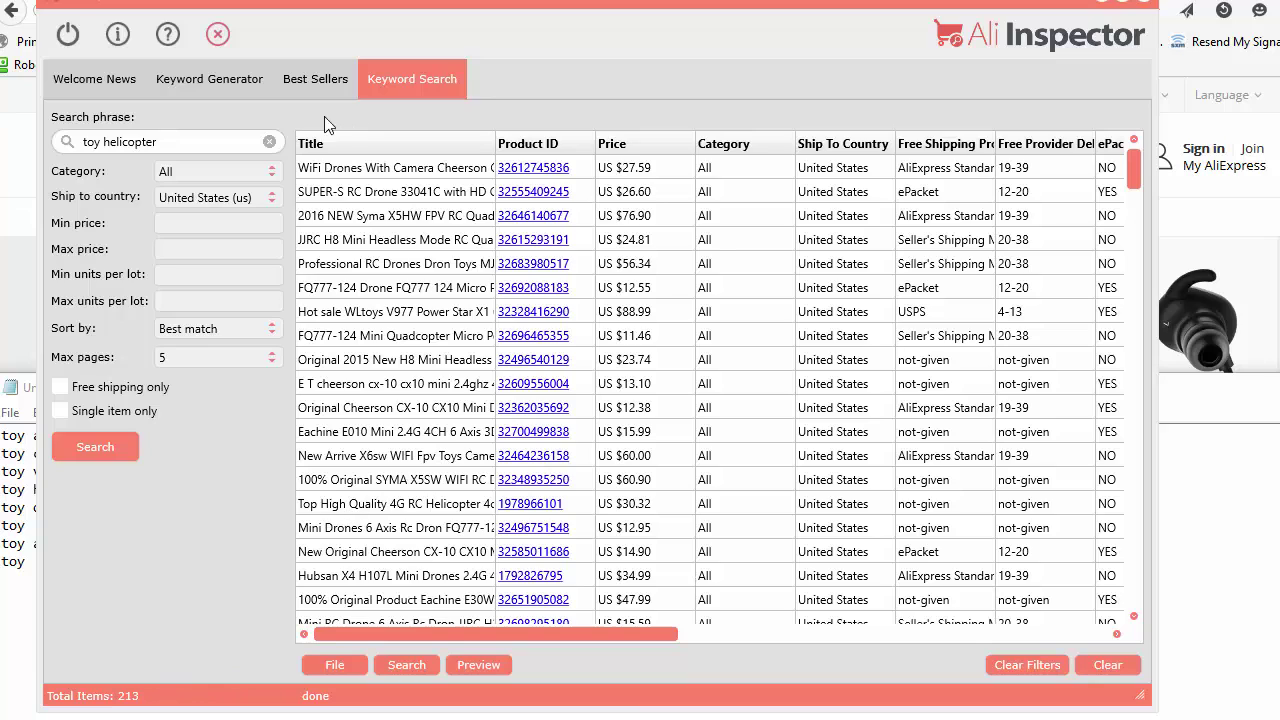
{"action": "left_click", "coordinate": [197, 77]}
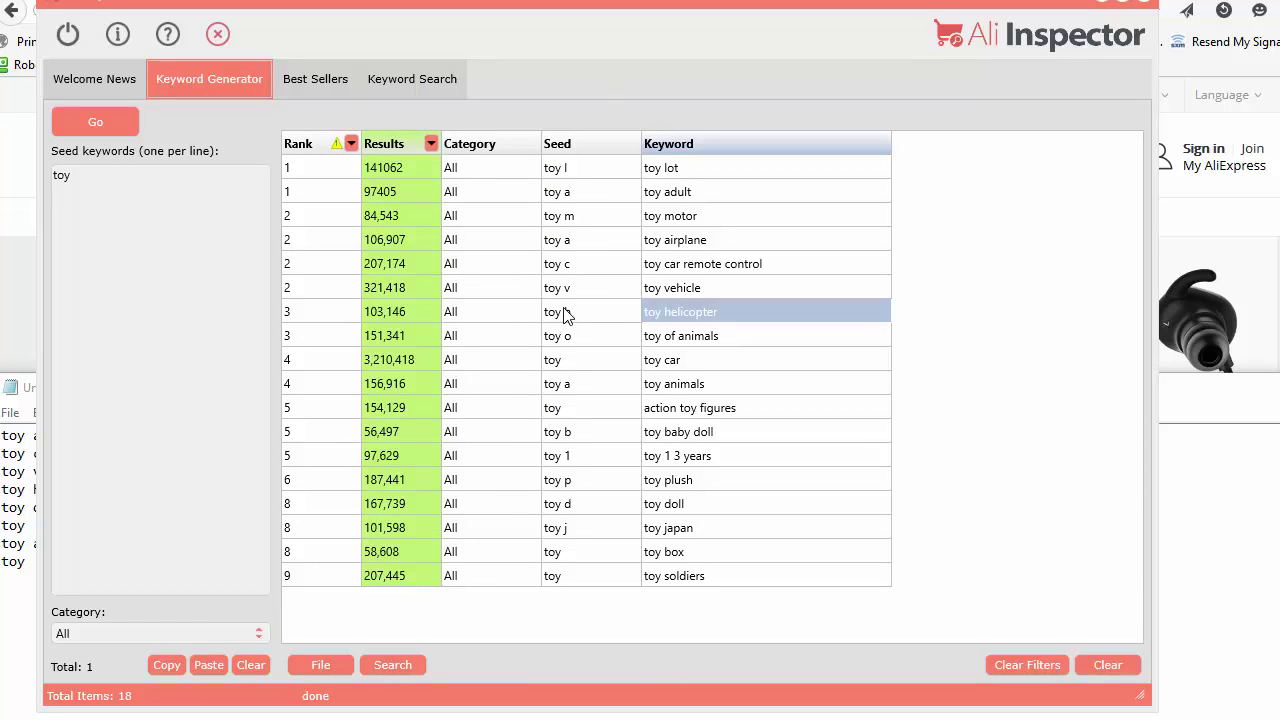
Clear the filters and try searching within the results for 'iph', 'qua' and '3'.
{"action": "left_click", "coordinate": [1022, 667]}
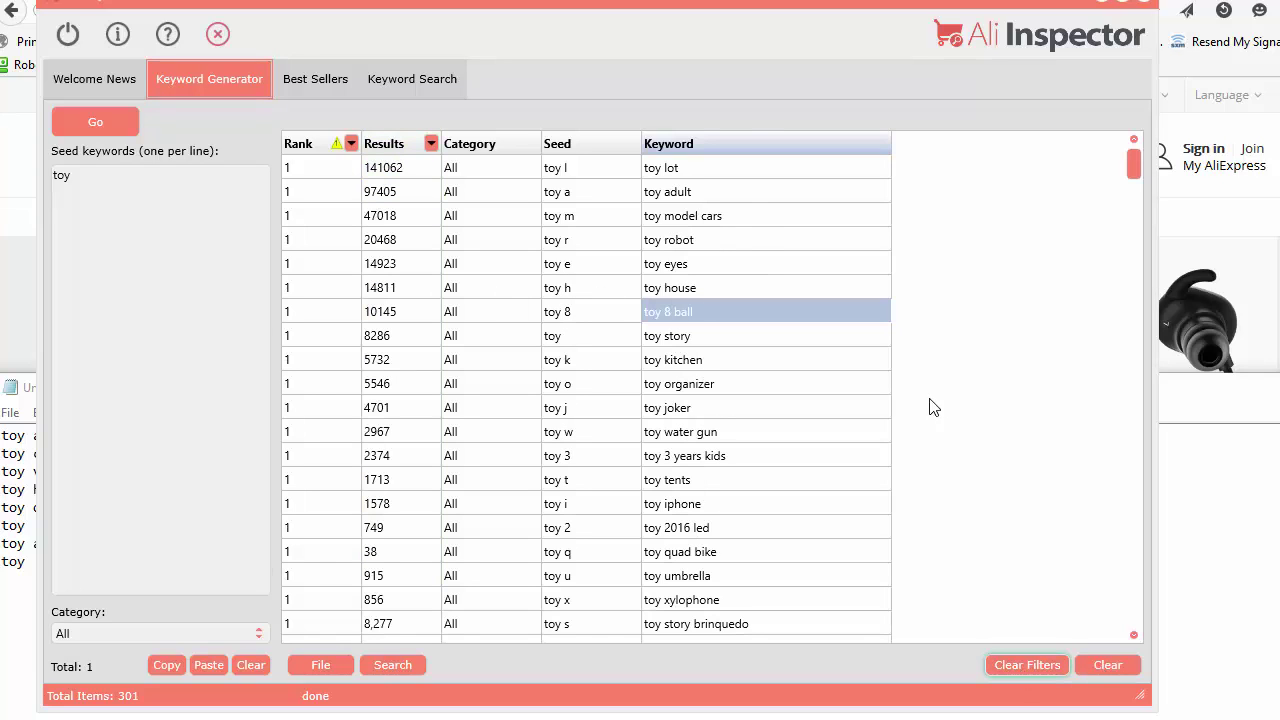
{"action": "left_click", "coordinate": [391, 667]}
{"action": "left_click", "coordinate": [395, 623]}
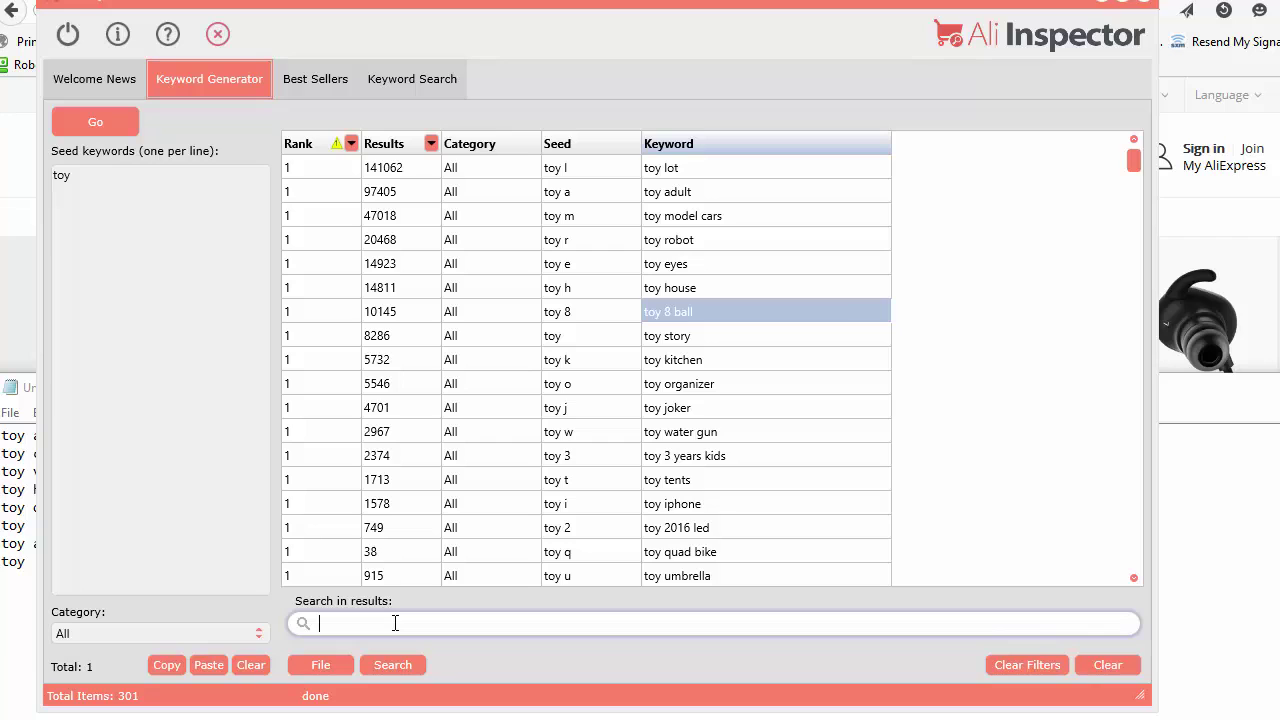
{"action": "type", "text": "ip"}
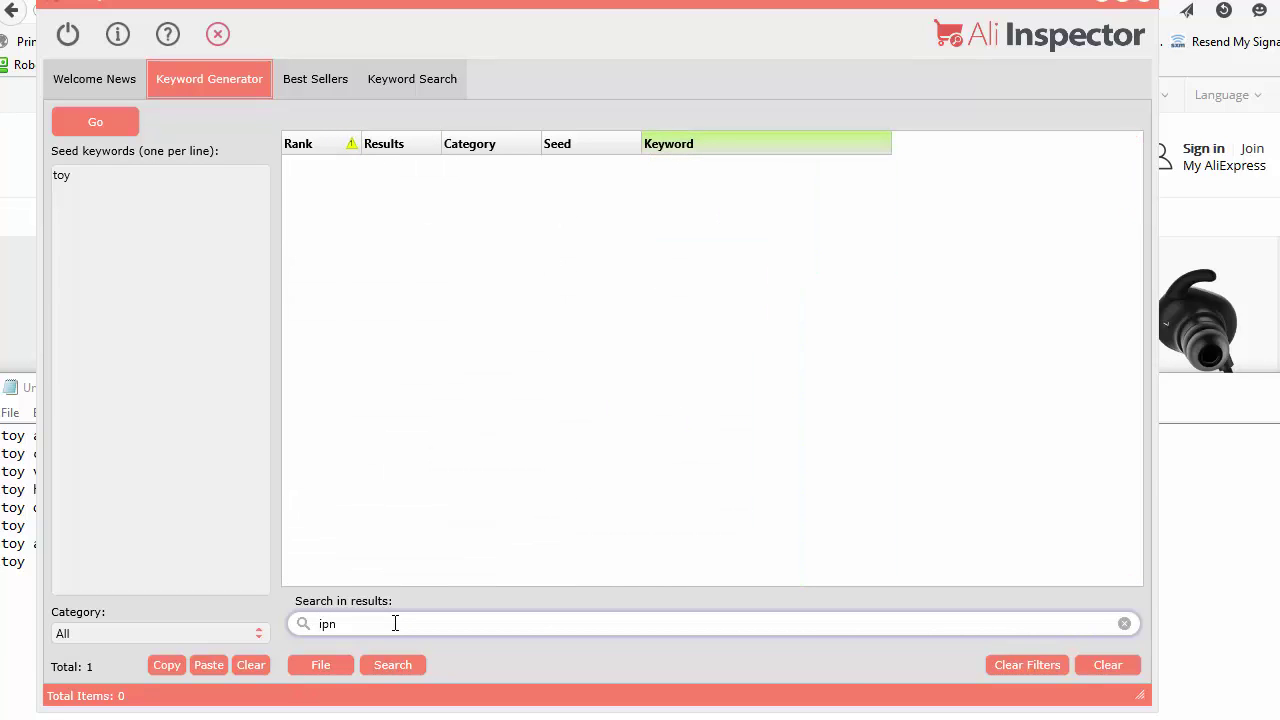
{"action": "type", "text": "h"}
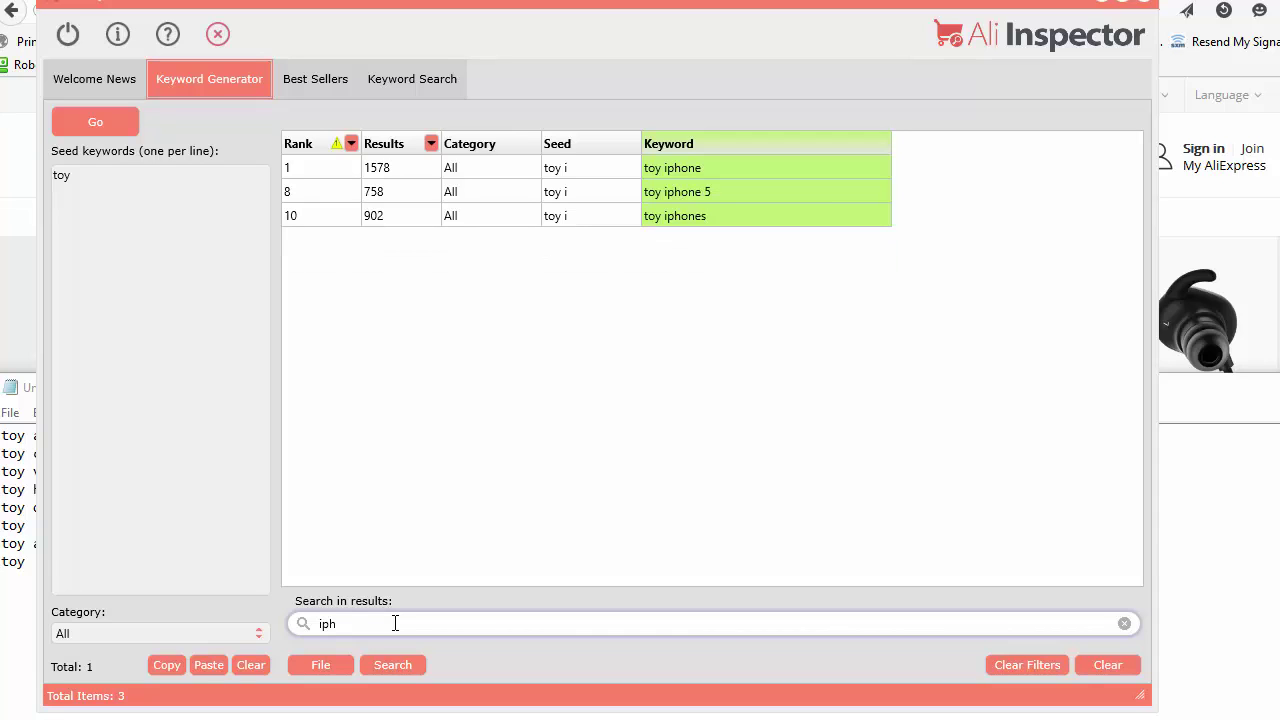
{"action": "key", "text": "BackSpace"}
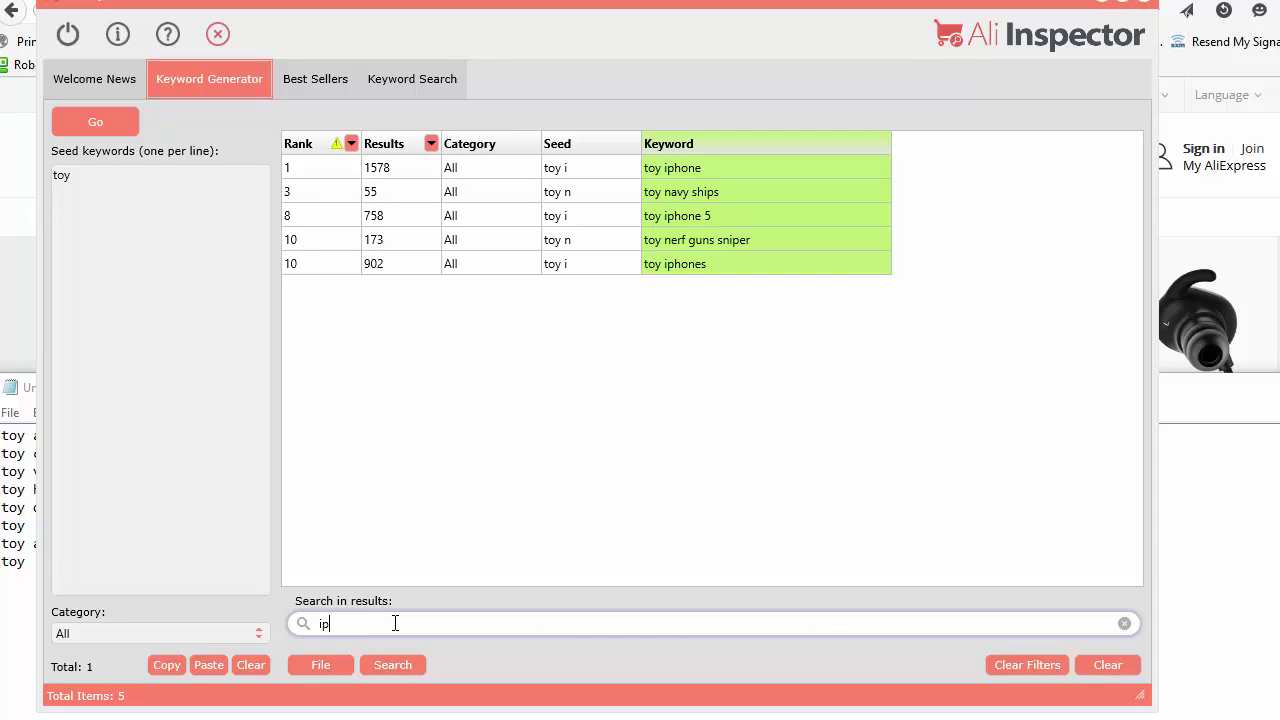
{"action": "key", "text": "BackSpace"}
{"action": "key", "text": "BackSpace"}
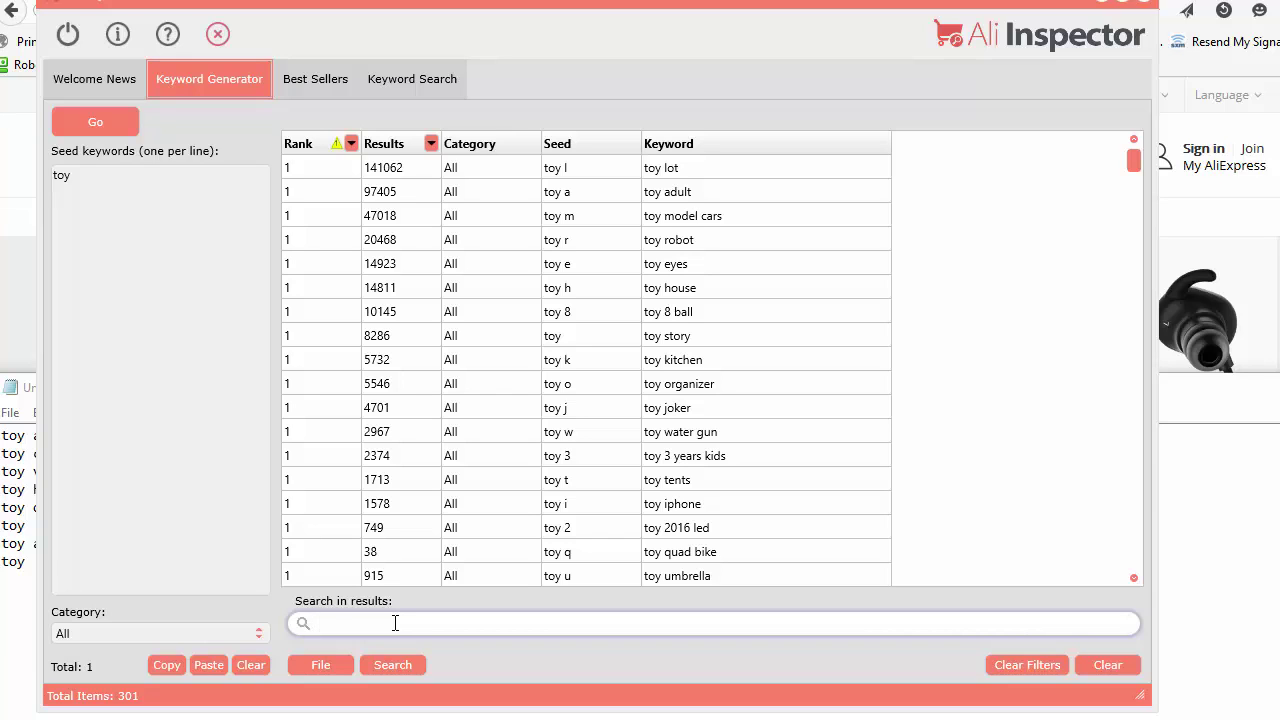
{"action": "type", "text": "qua"}
{"action": "key", "text": "BackSpace"}
{"action": "key", "text": "BackSpace"}
{"action": "key", "text": "BackSpace"}
{"action": "type", "text": "3"}
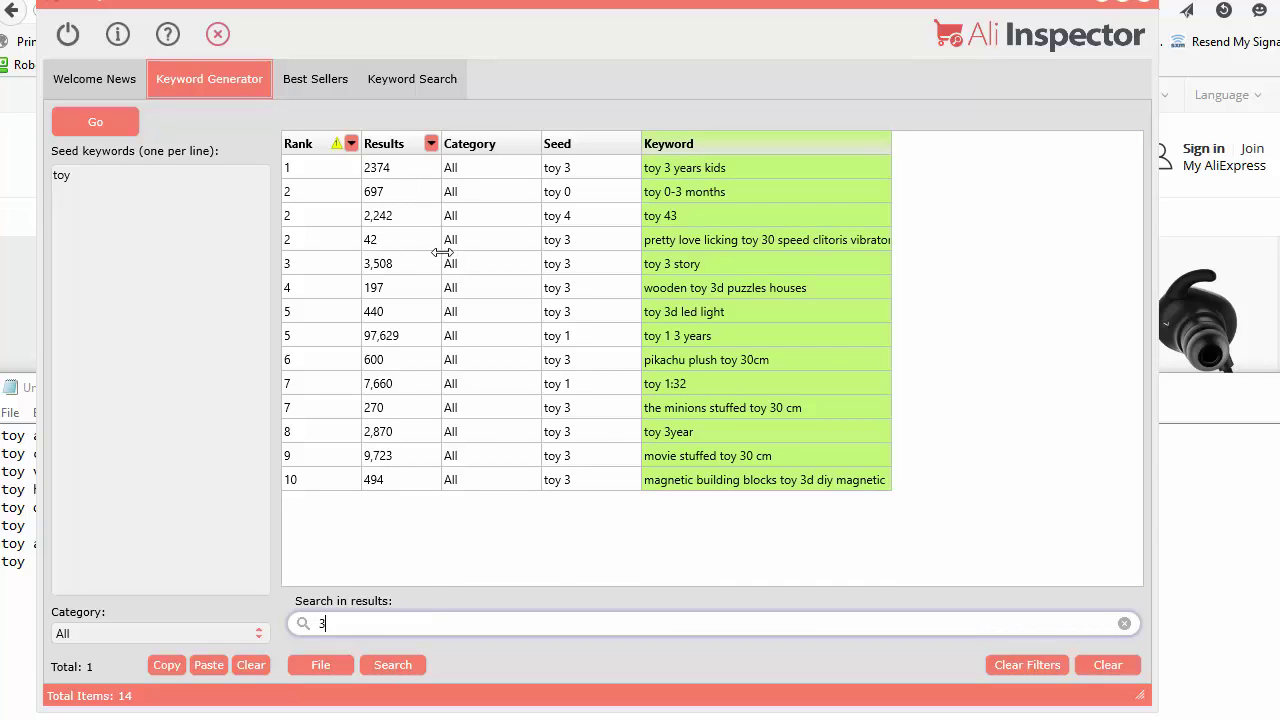
Filter Results to Greater than 5000, then clear that filter and the search text, and close the search bar.
{"action": "left_click", "coordinate": [431, 145]}
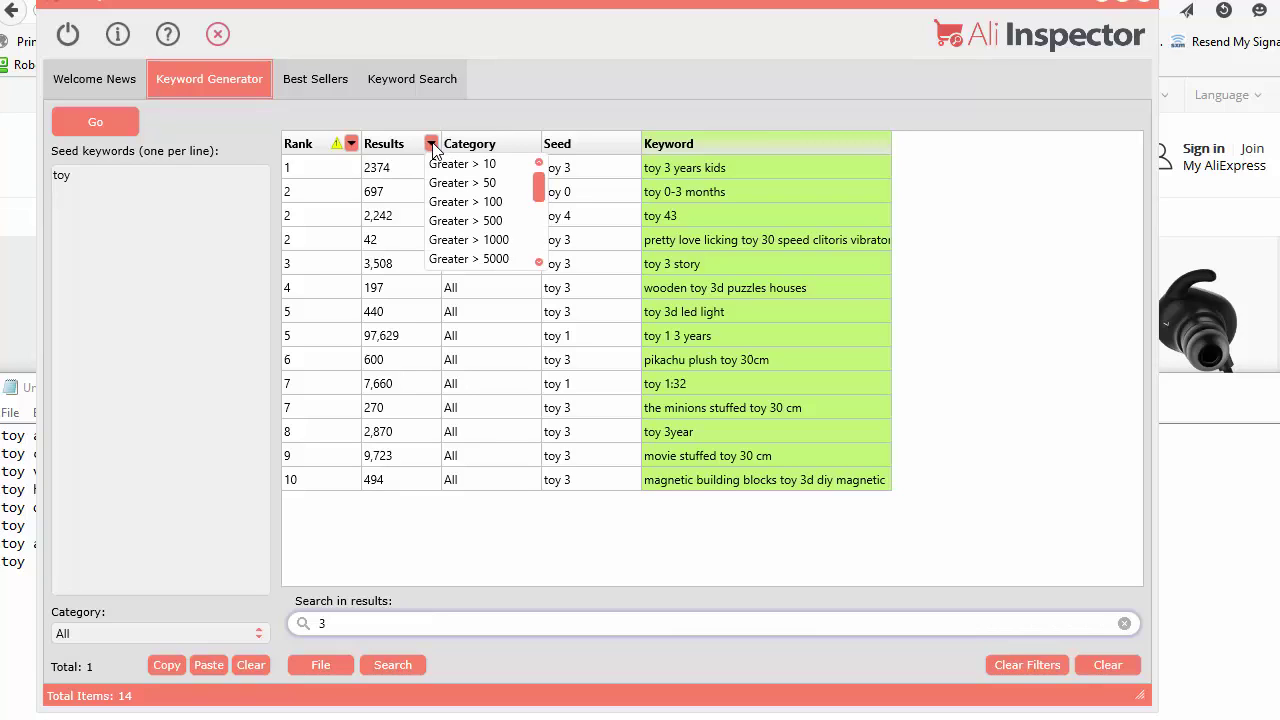
{"action": "left_click", "coordinate": [458, 259]}
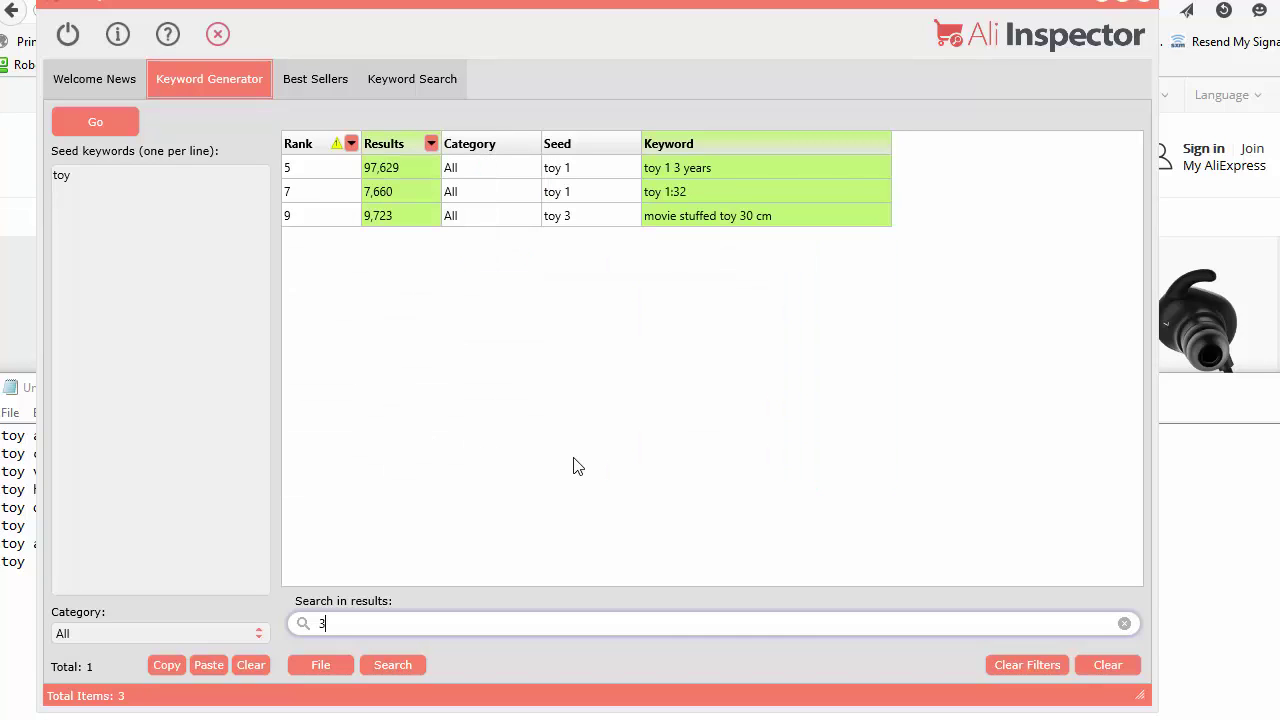
{"action": "left_click", "coordinate": [1032, 667]}
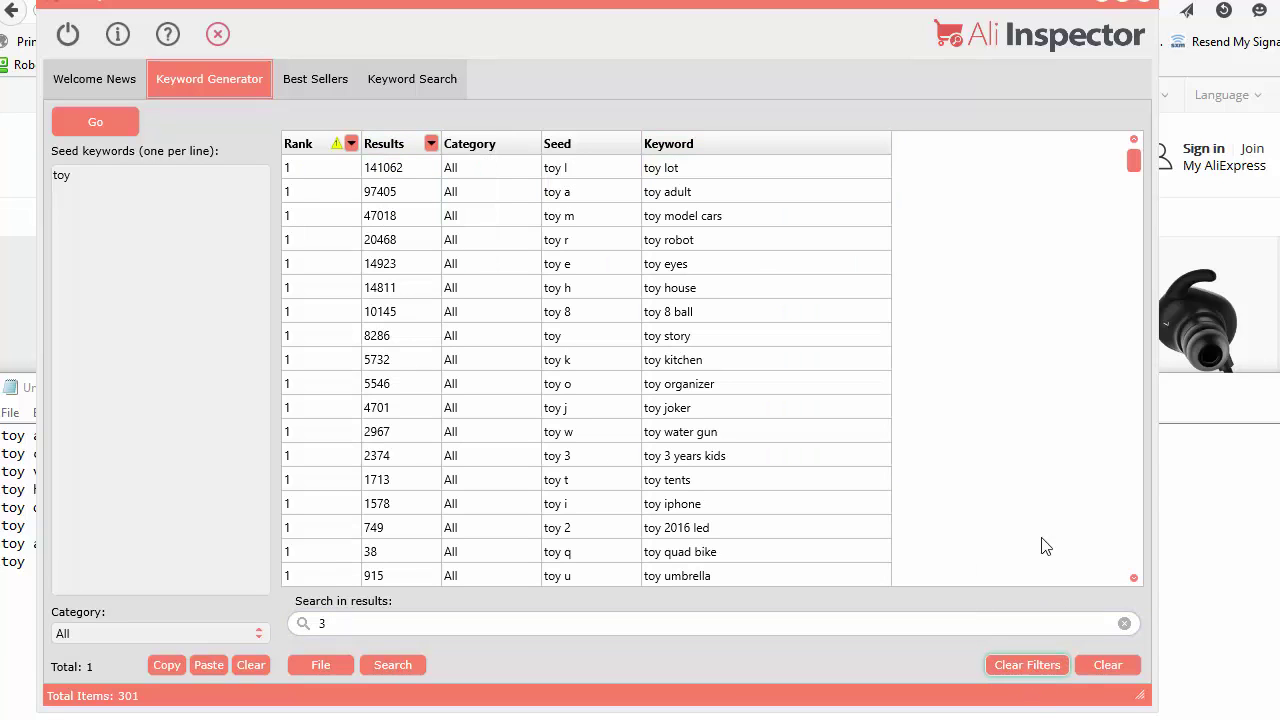
{"action": "left_click", "coordinate": [1122, 625]}
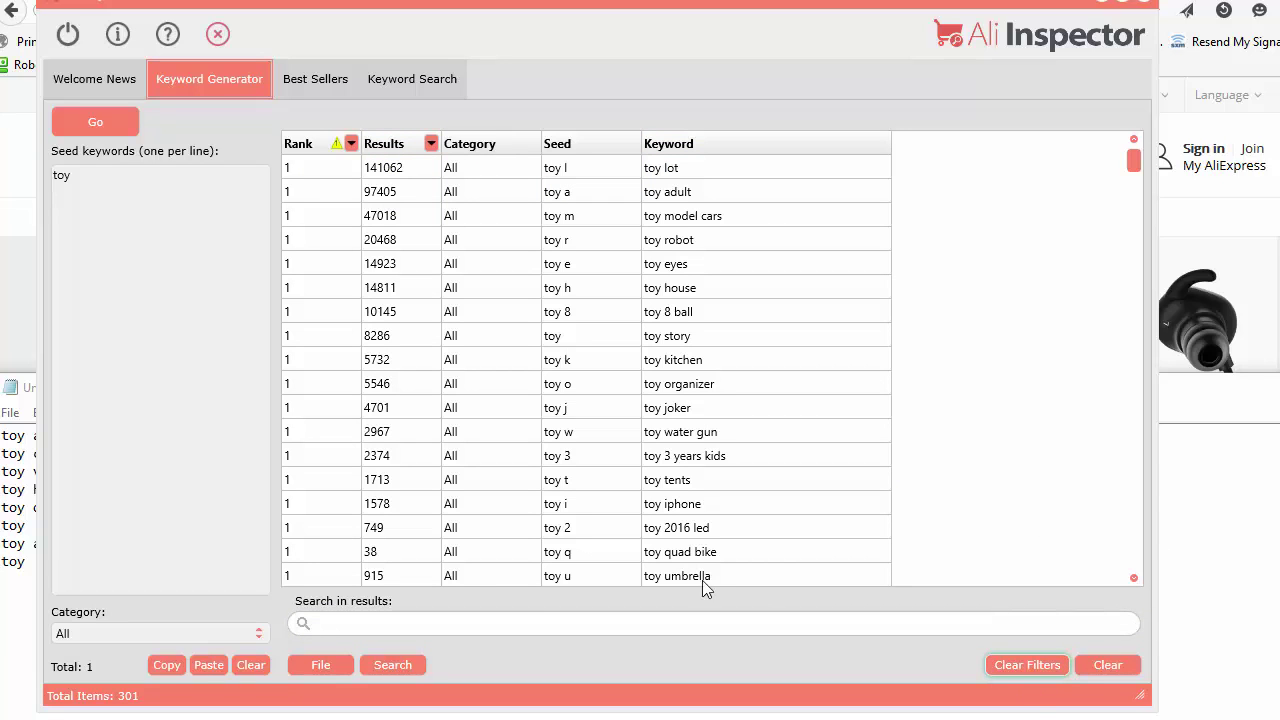
{"action": "left_click", "coordinate": [396, 671]}
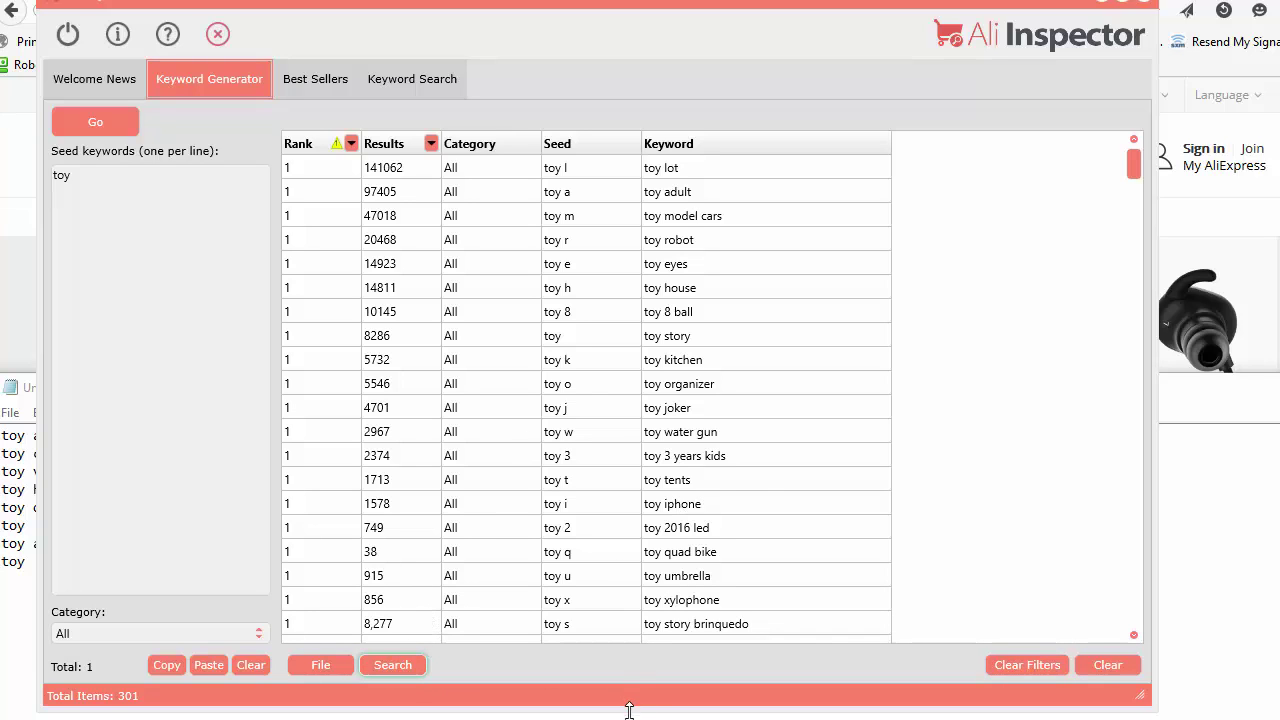
Save the 301-keyword toy list as project file untitled.aikg in the AliInspector folder.
{"action": "left_click_drag", "start_coordinate": [629, 709], "coordinate": [629, 620]}
{"action": "left_click", "coordinate": [313, 570]}
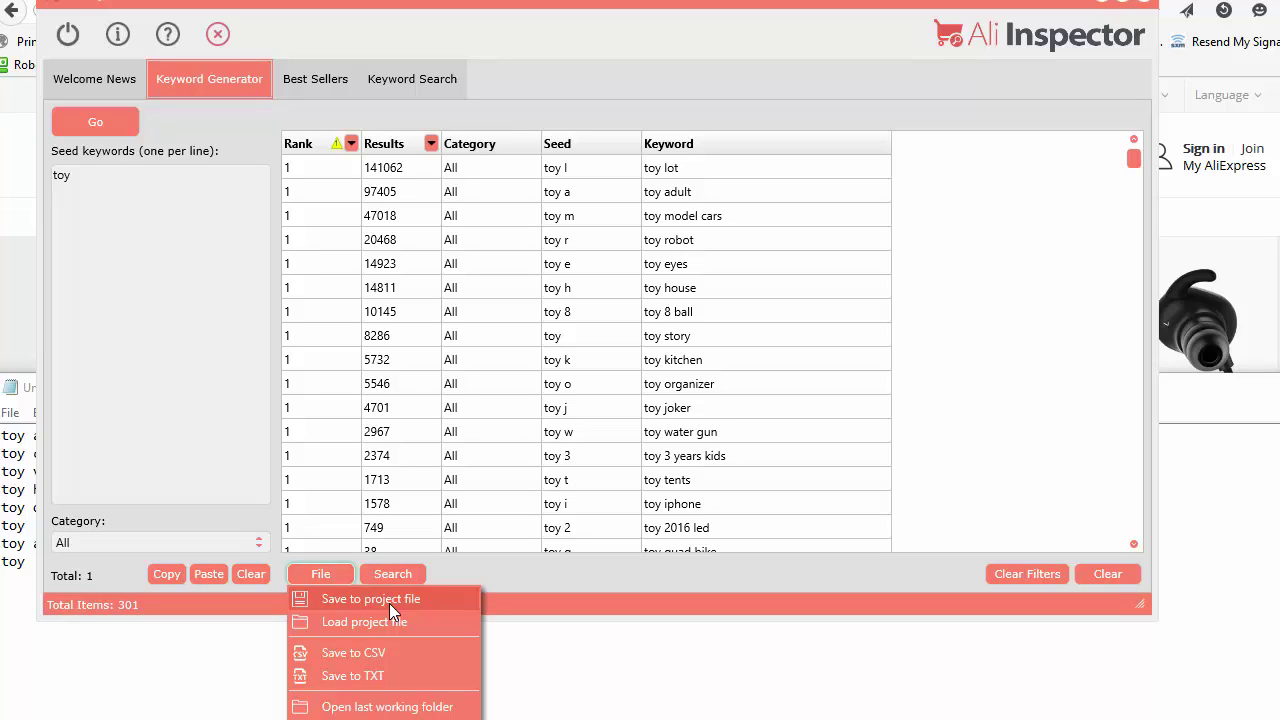
{"action": "left_click", "coordinate": [587, 323]}
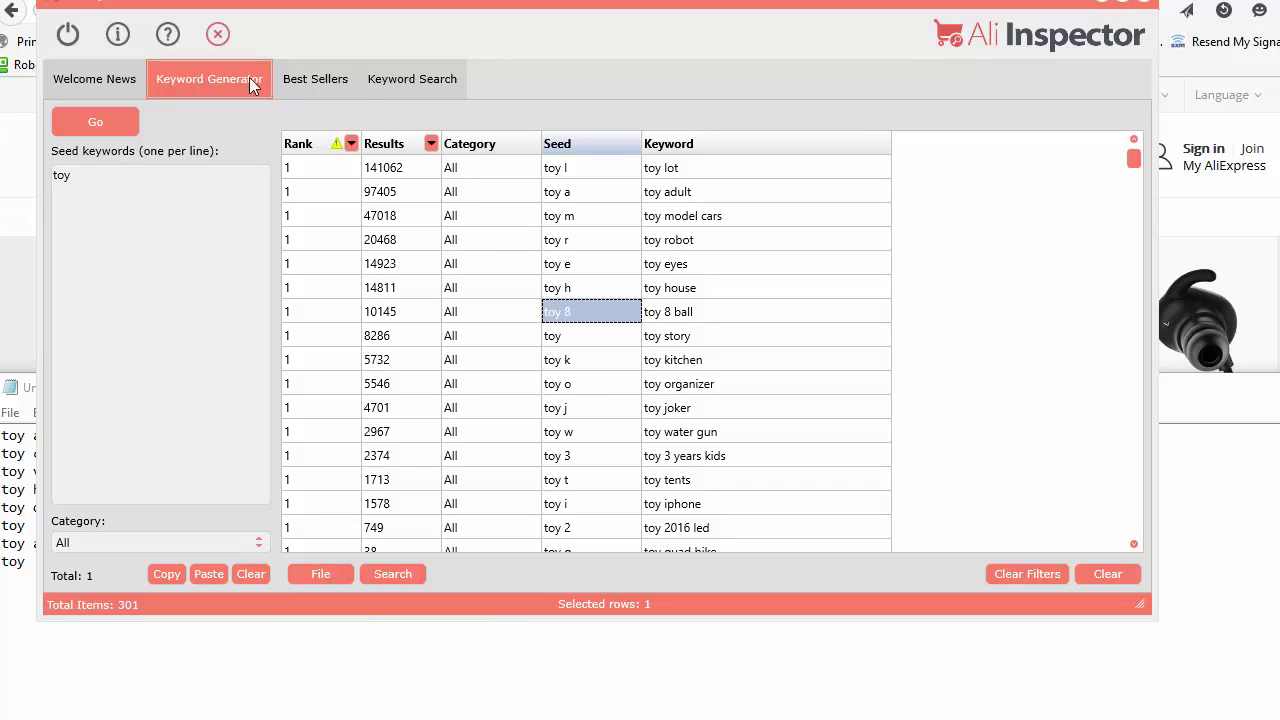
{"action": "left_click", "coordinate": [325, 575]}
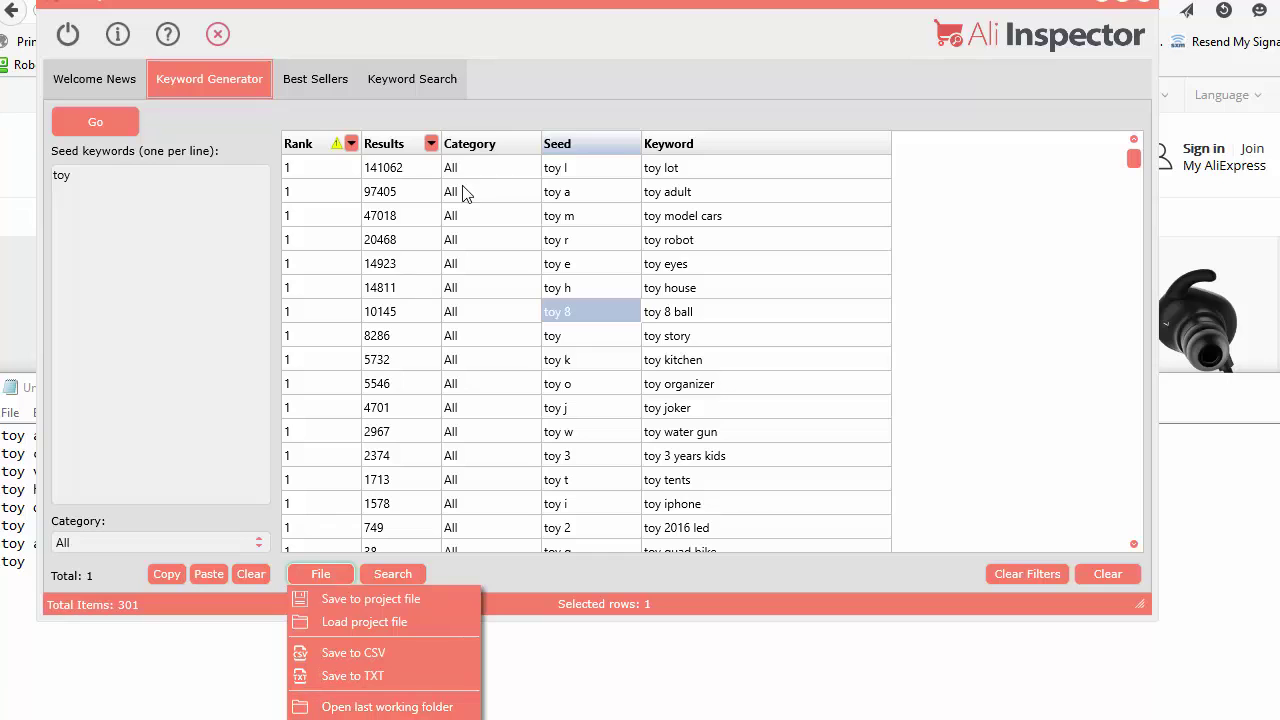
{"action": "left_click_drag", "start_coordinate": [575, 627], "coordinate": [508, 563]}
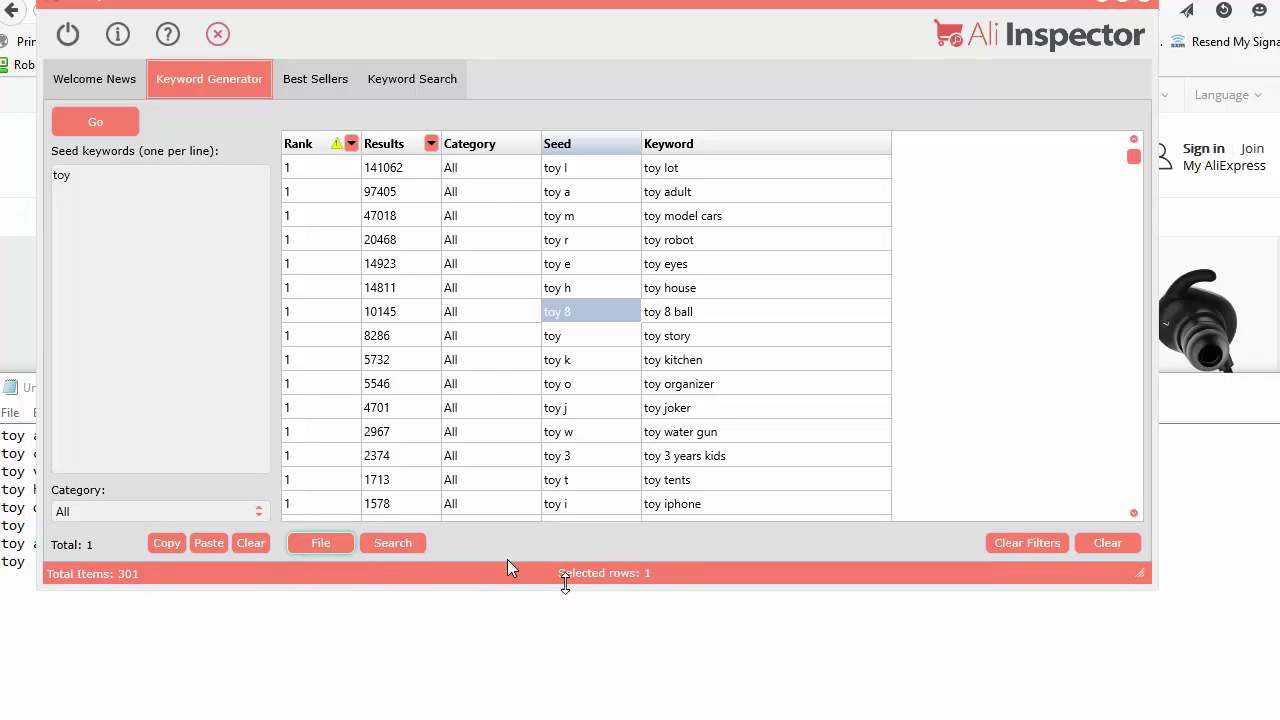
{"action": "left_click", "coordinate": [341, 540]}
{"action": "left_click", "coordinate": [349, 568]}
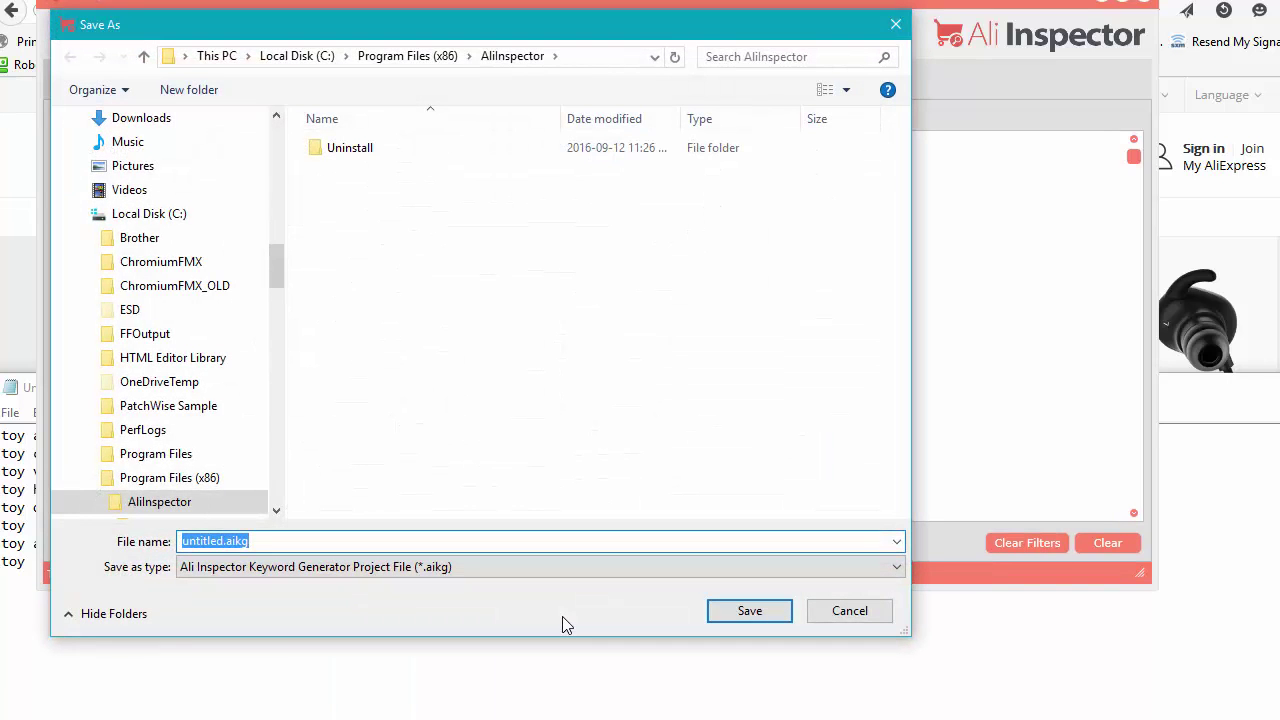
{"action": "left_click", "coordinate": [749, 612]}
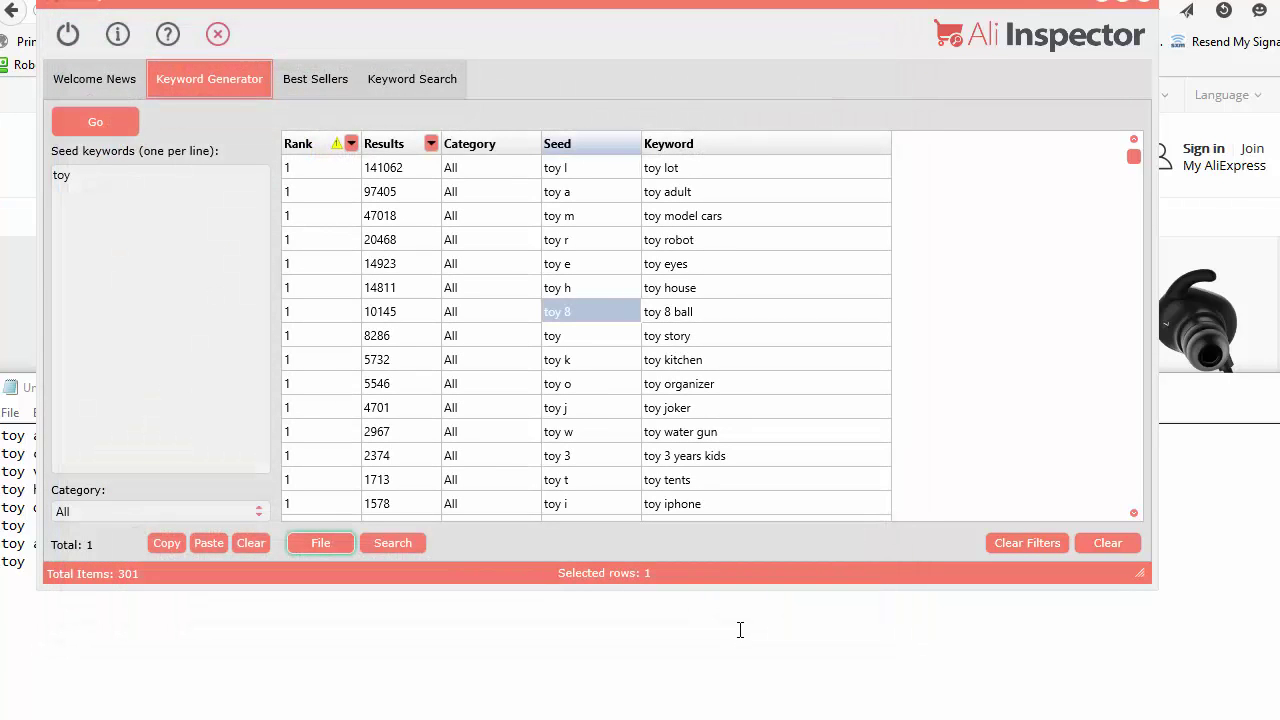
Open the last working folder, check the saved untitled.aikg file, close Explorer and reopen the File menu.
{"action": "left_click", "coordinate": [321, 543]}
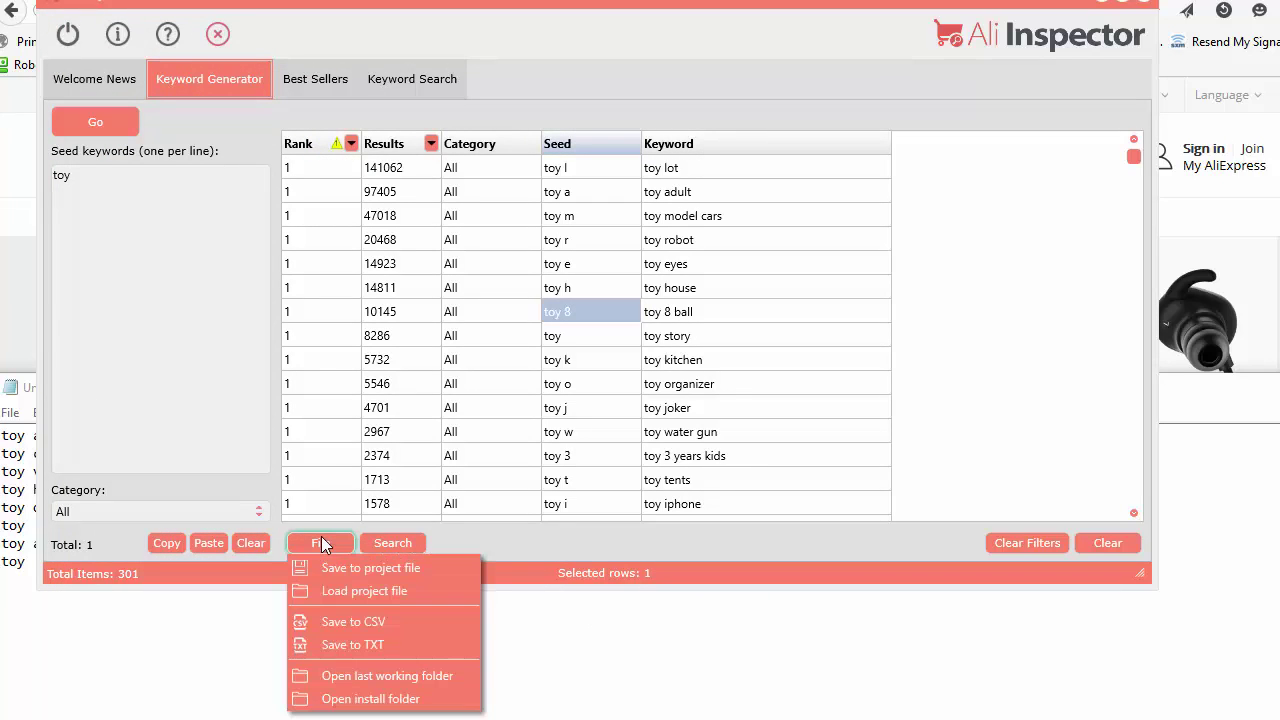
{"action": "left_click", "coordinate": [418, 680]}
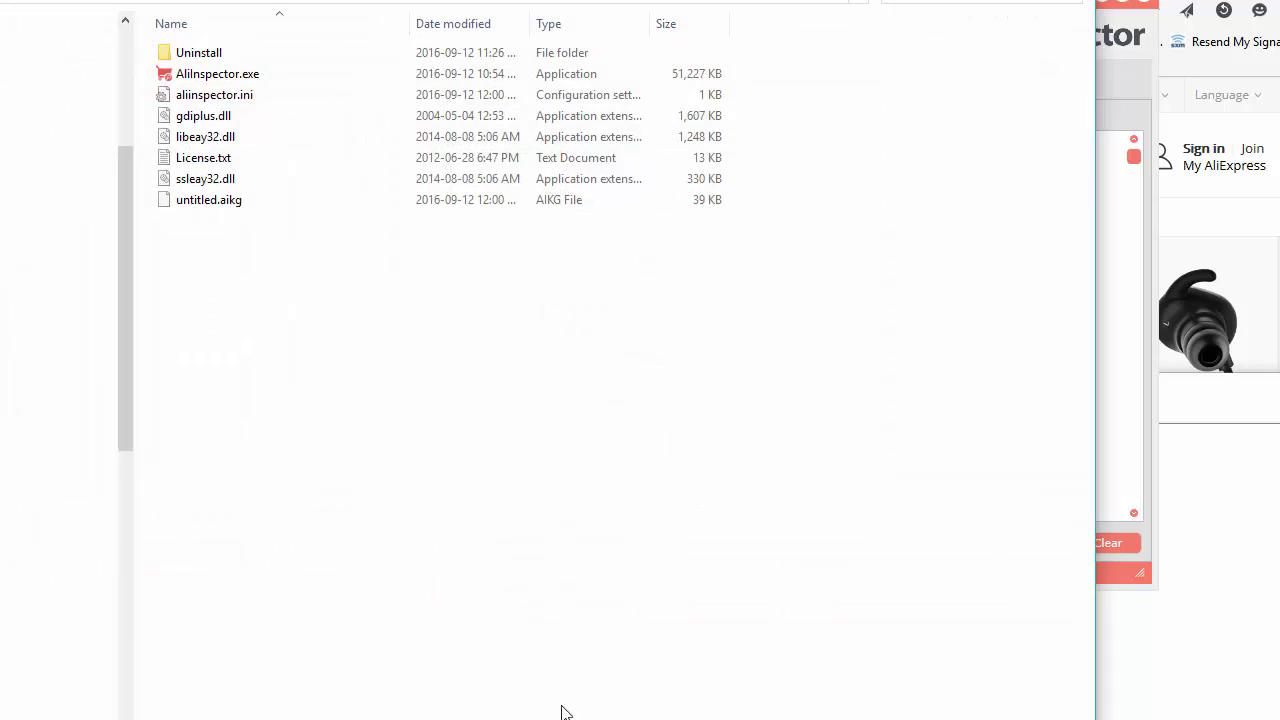
{"action": "left_click", "coordinate": [221, 212]}
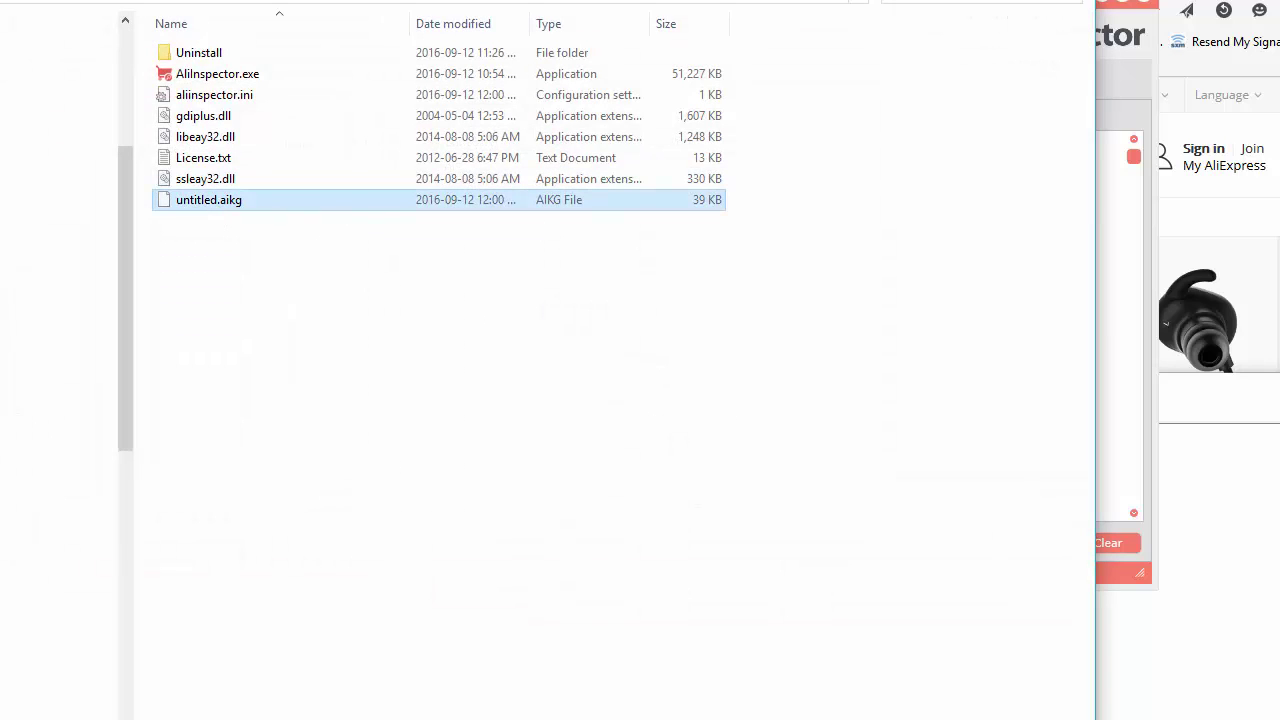
{"action": "key", "text": "alt+F4"}
{"action": "left_click", "coordinate": [331, 546]}
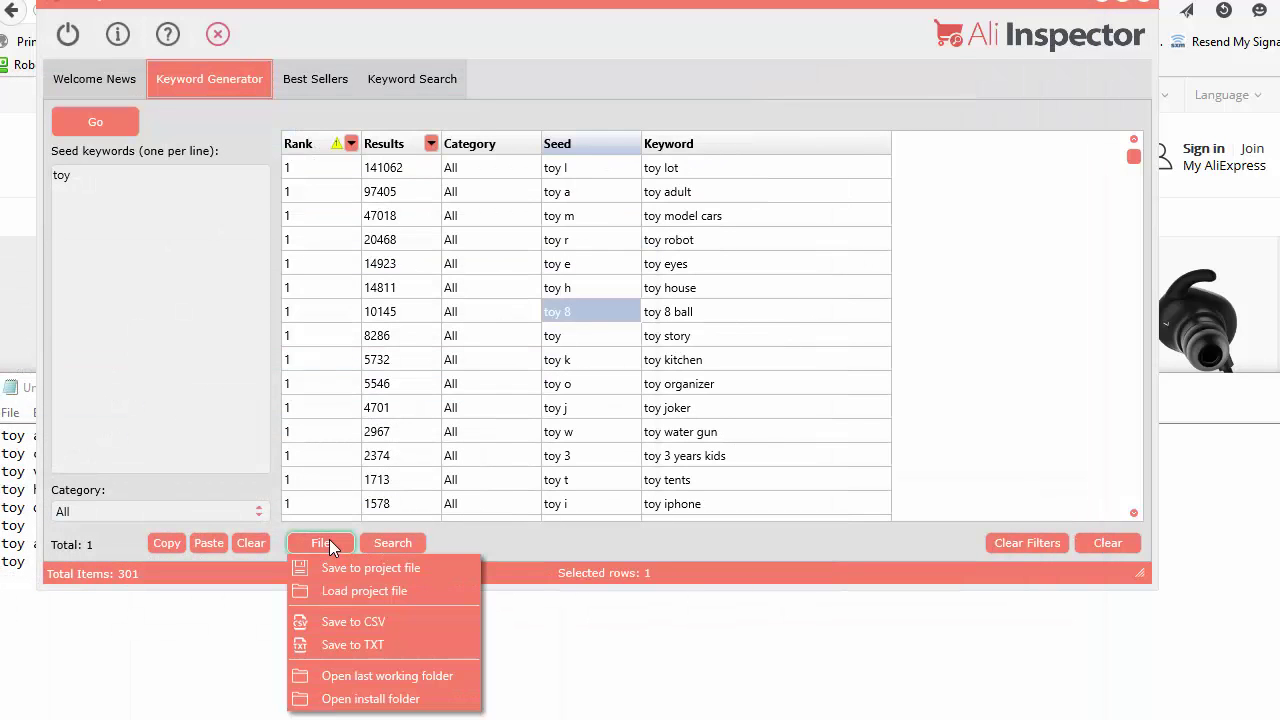
Open Ali Inspector's install folder, then move the window lower so its full title shows.
{"action": "left_click", "coordinate": [380, 699]}
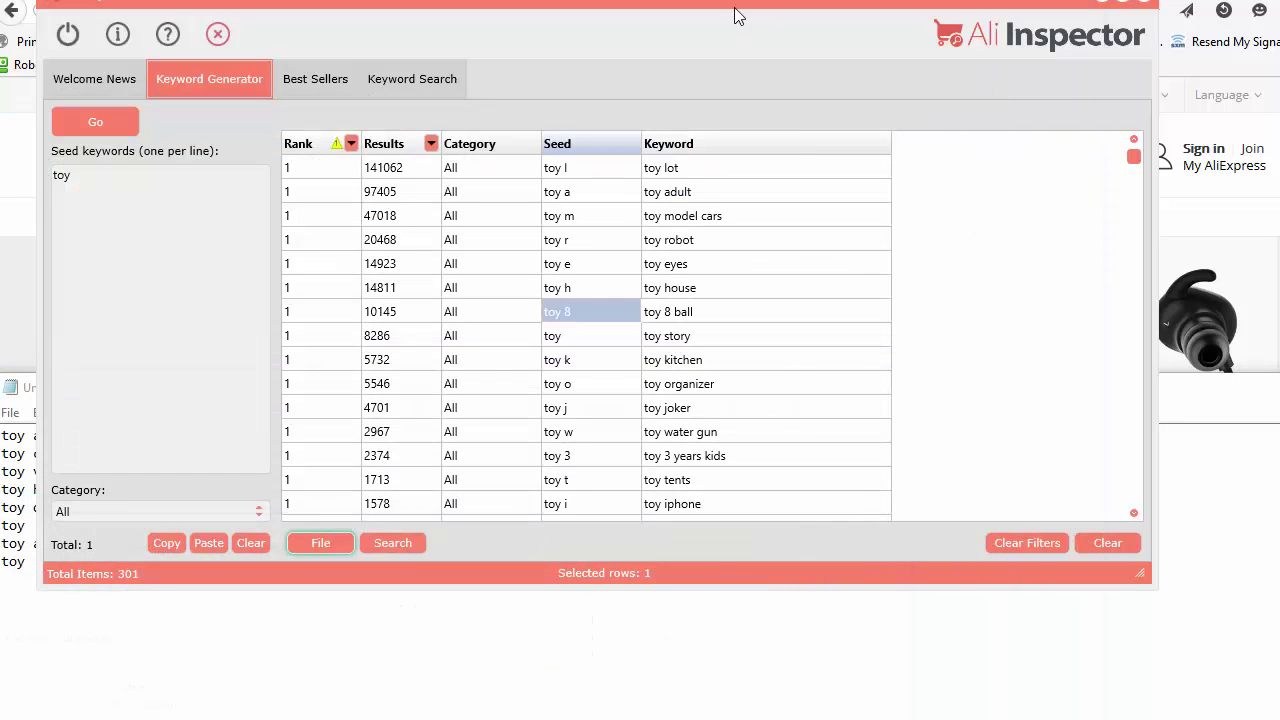
{"action": "left_click_drag", "start_coordinate": [734, 14], "coordinate": [725, 105]}
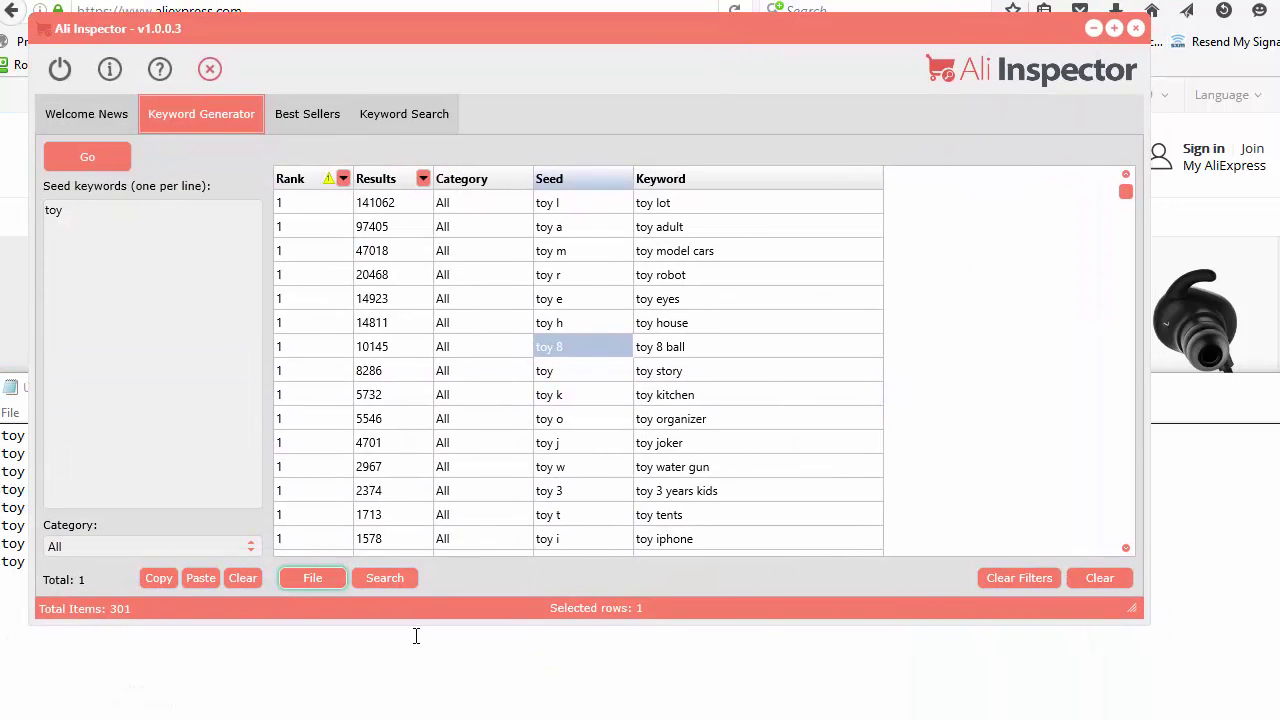